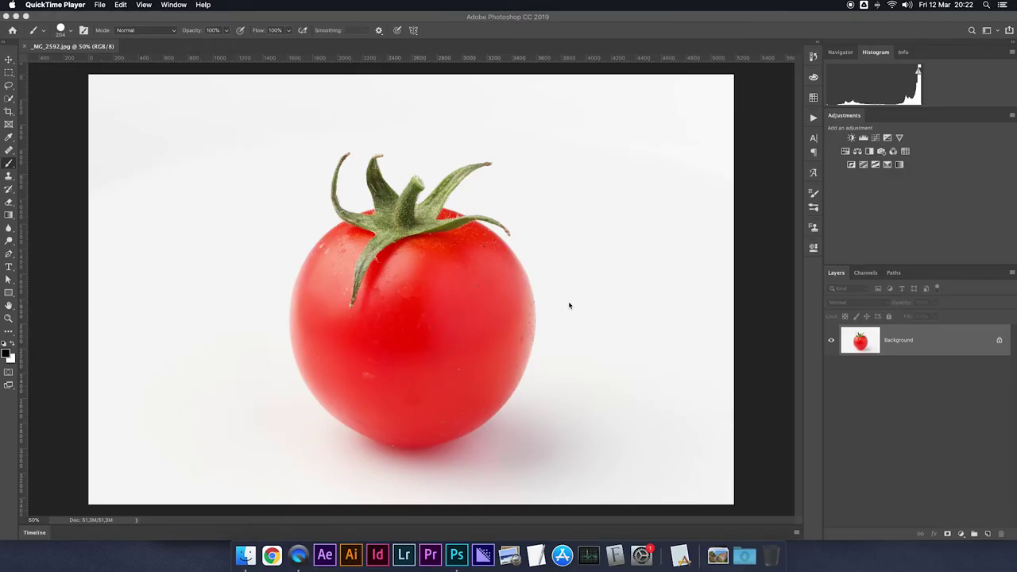
Step: Bring Photoshop forward and unlock the tomato photo's Background layer into Layer 0
left_click(85, 217)
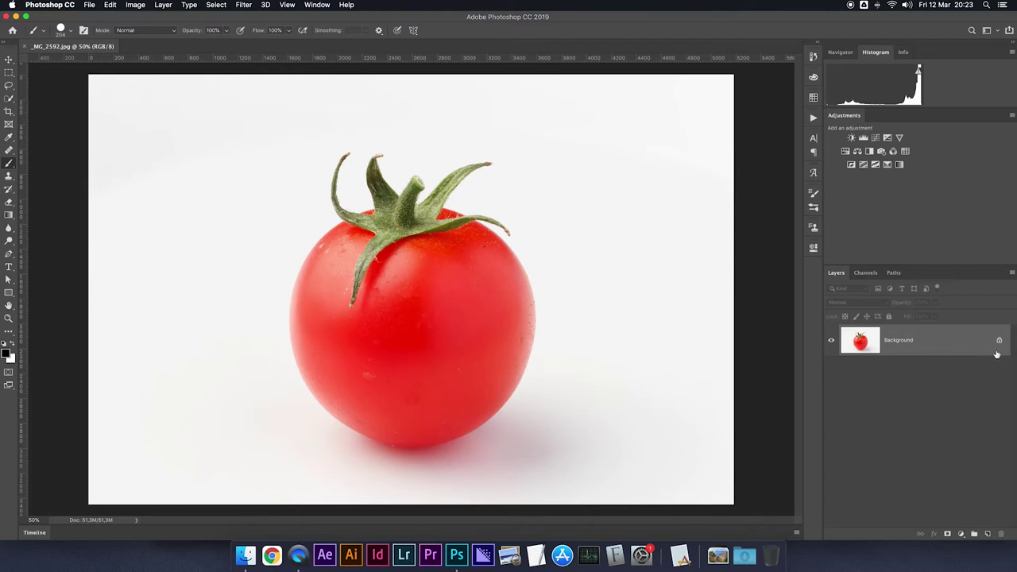
left_click(999, 341)
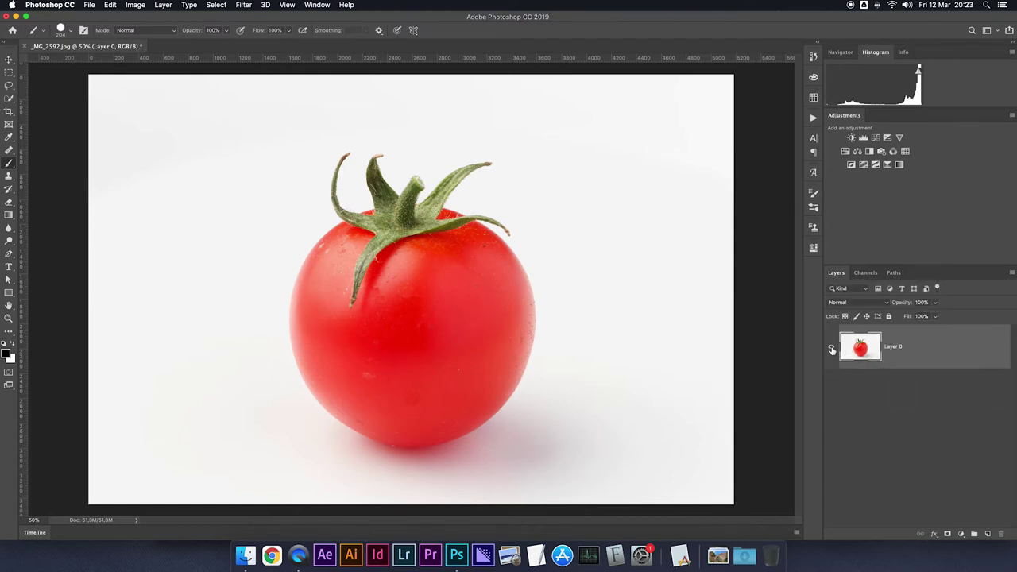
left_click(831, 350)
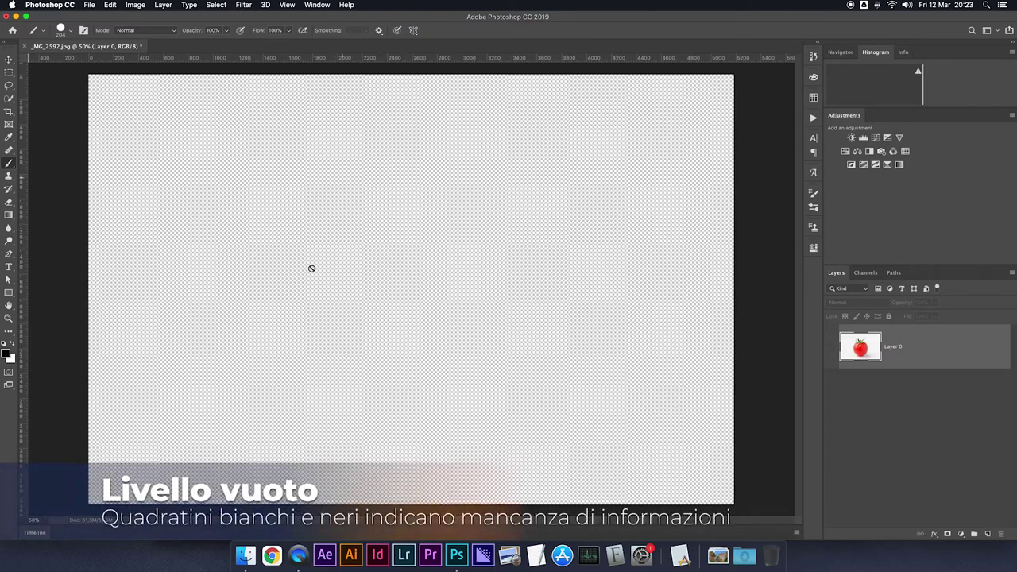
left_click(9, 60)
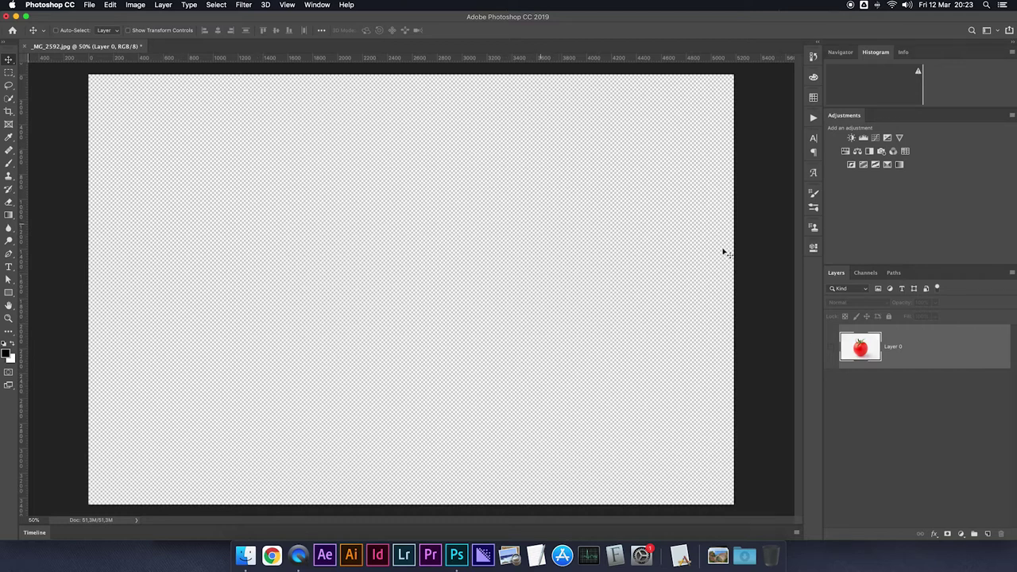
left_click(831, 347)
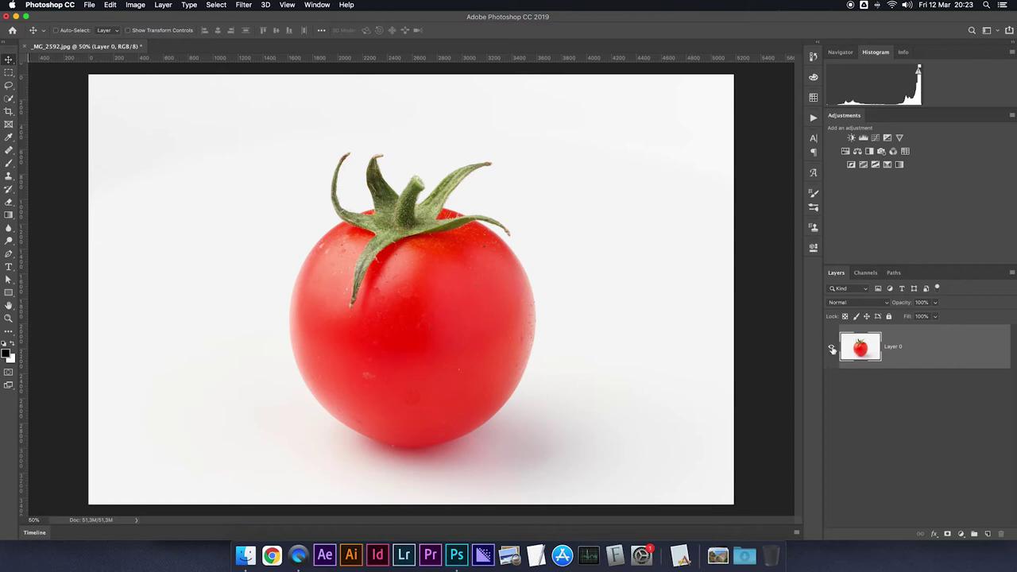
left_click(831, 347)
left_click(831, 347)
left_click(832, 350)
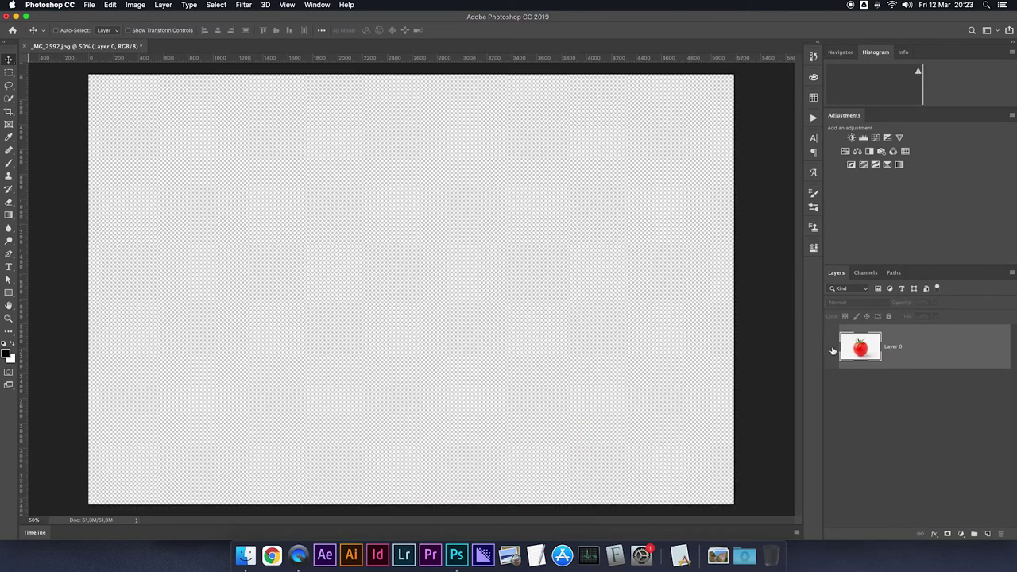
left_click(832, 350)
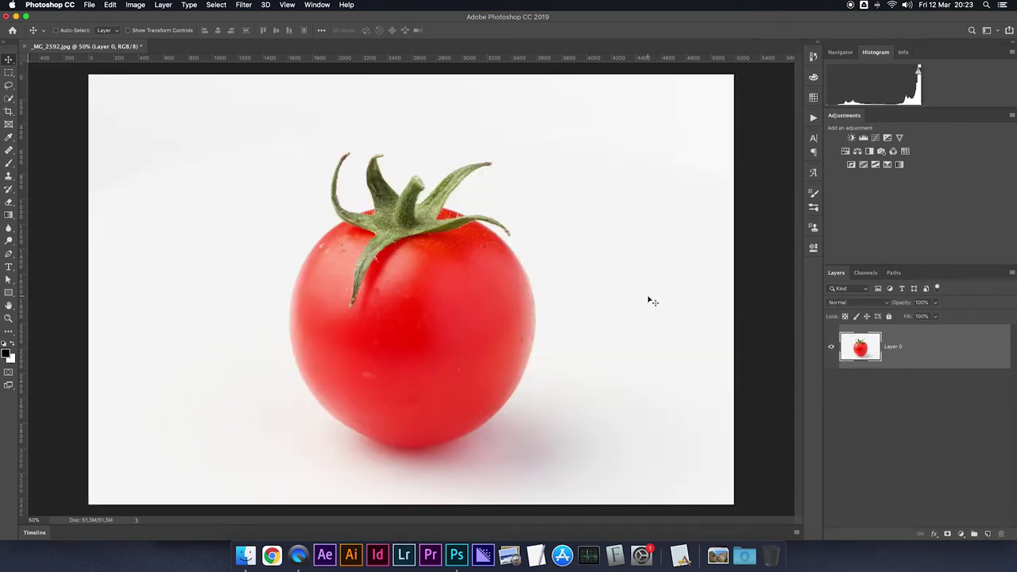
key("m")
left_click_drag(88, 75, 416, 505)
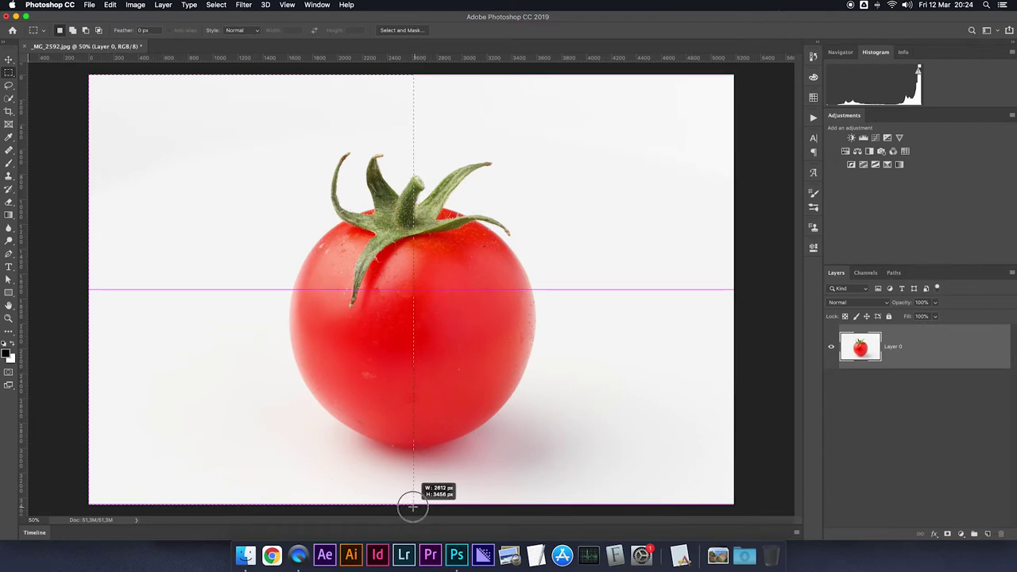
Step: Select the image's left half with a rectangular marquee and add it as Layer 0's mask
left_click_drag(416, 506, 412, 506)
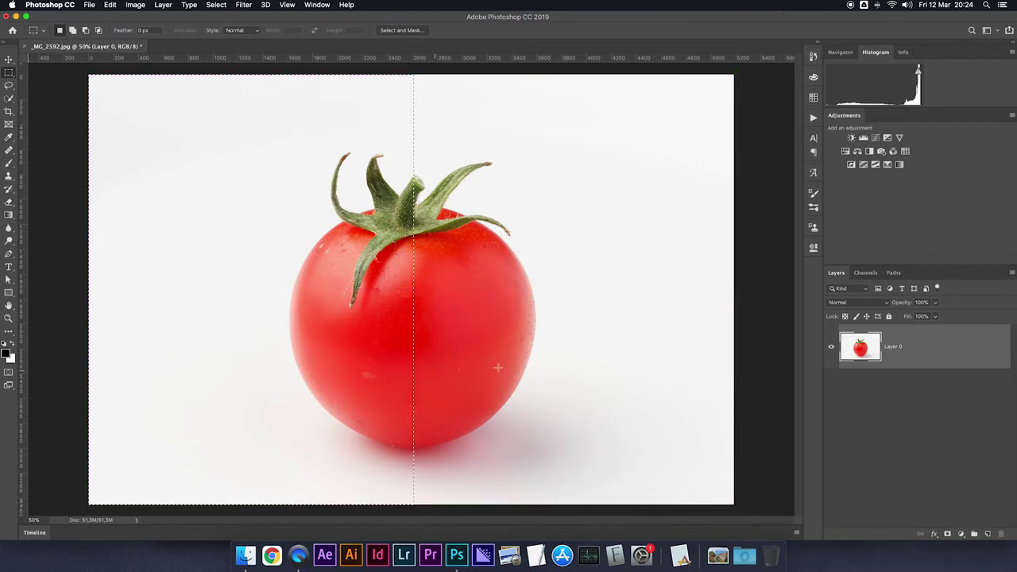
left_click(174, 127)
left_click_drag(89, 75, 431, 507)
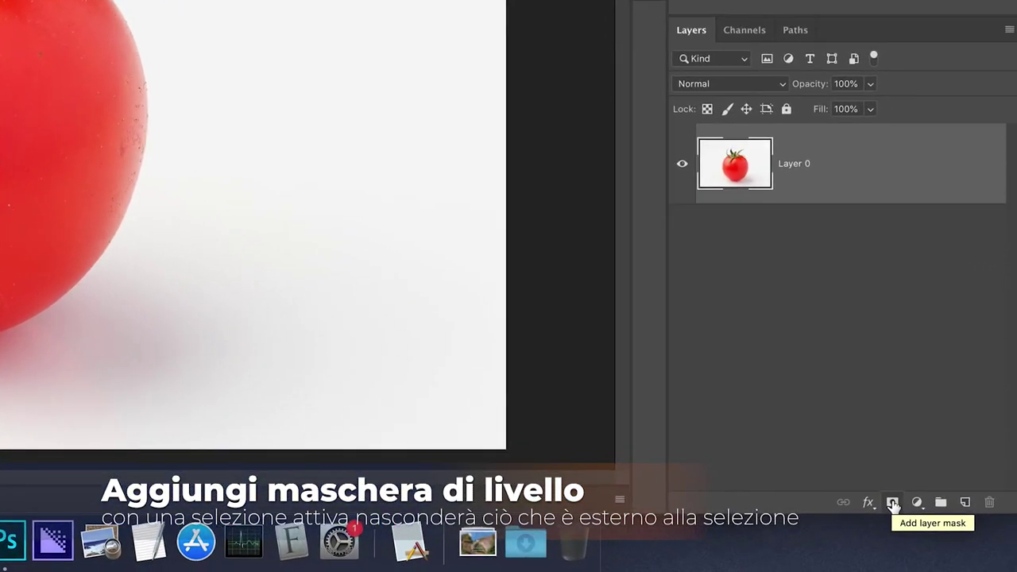
left_click(892, 504)
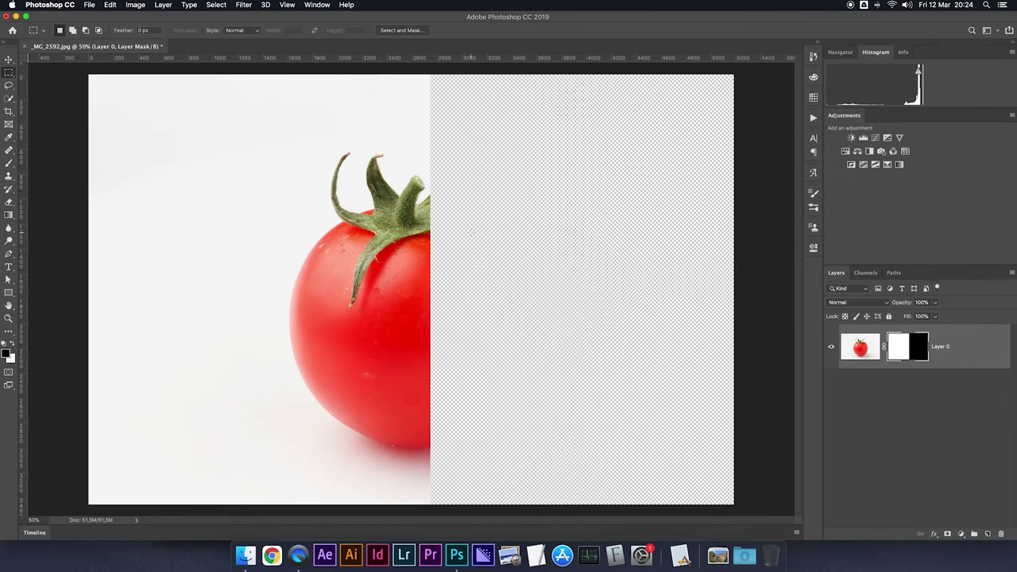
key("v")
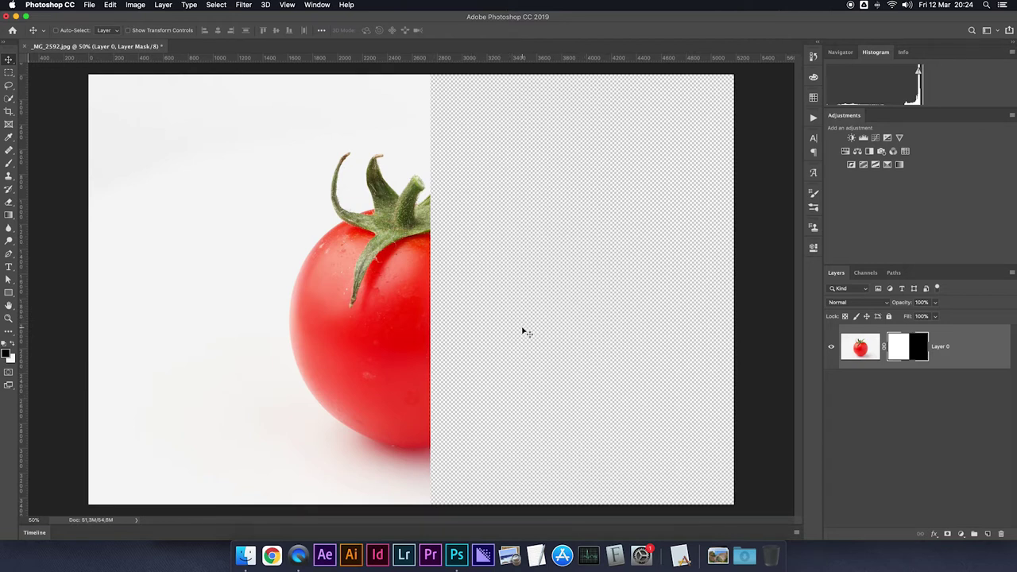
left_click(961, 535)
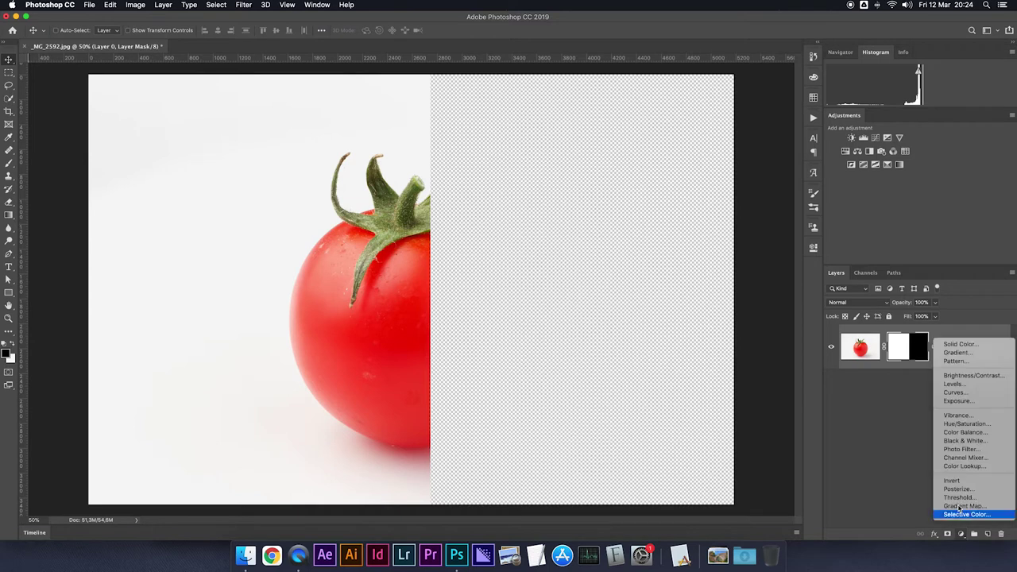
Step: Add a red Solid Color fill layer and move Color Fill 1 beneath Layer 0
left_click(950, 348)
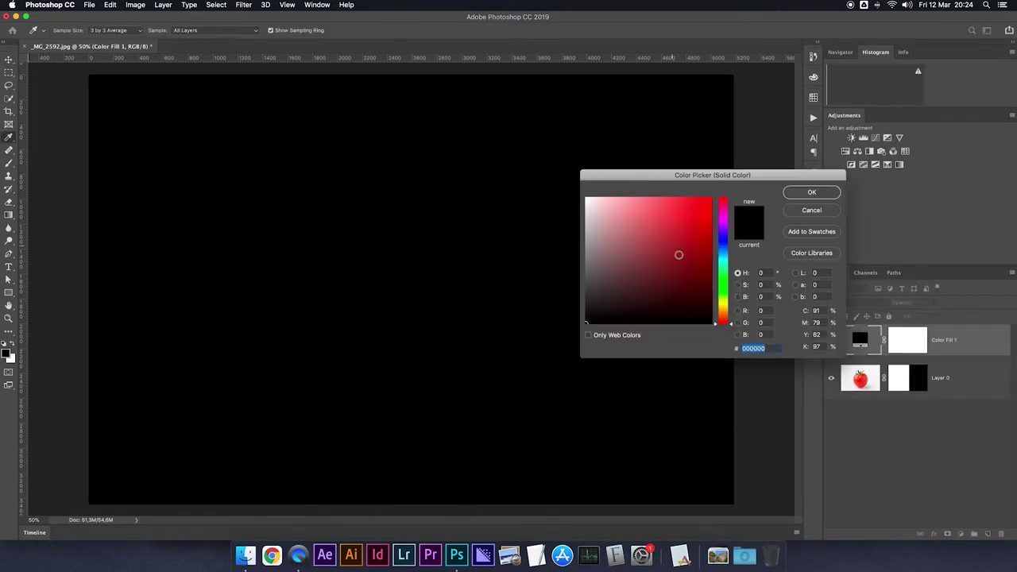
left_click_drag(676, 254, 668, 237)
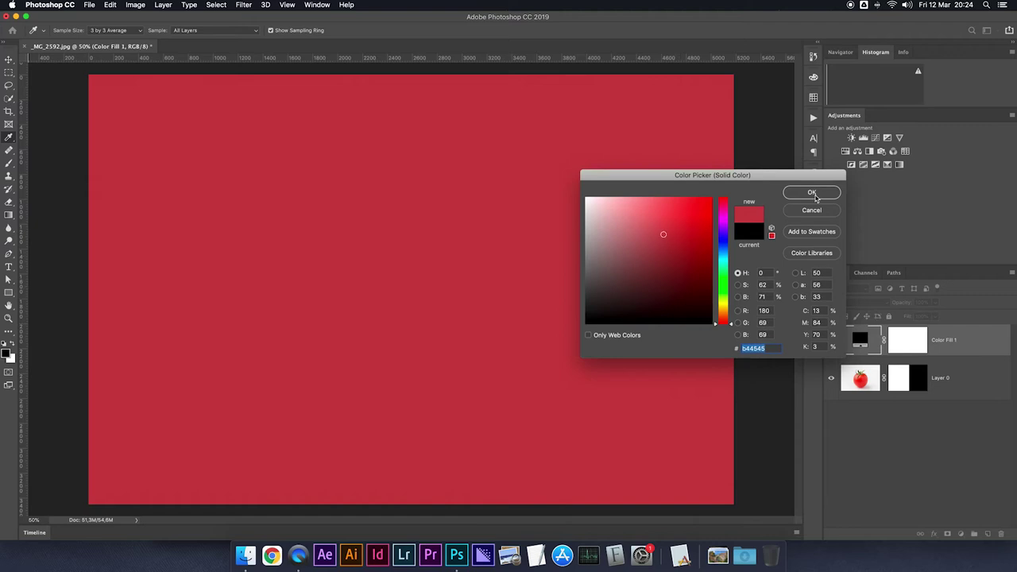
left_click(812, 192)
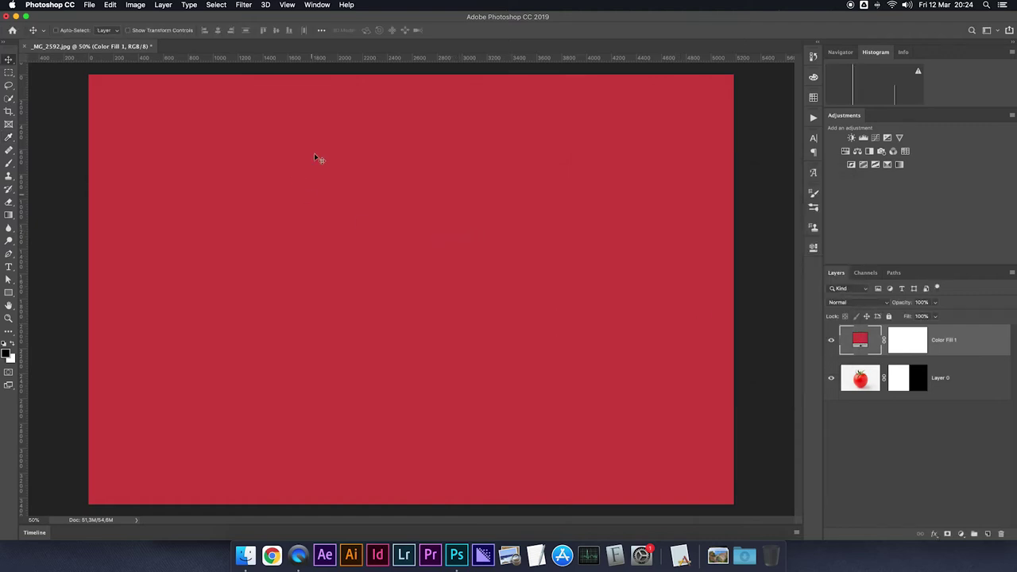
left_click_drag(862, 343, 866, 370)
left_click_drag(857, 344, 862, 393)
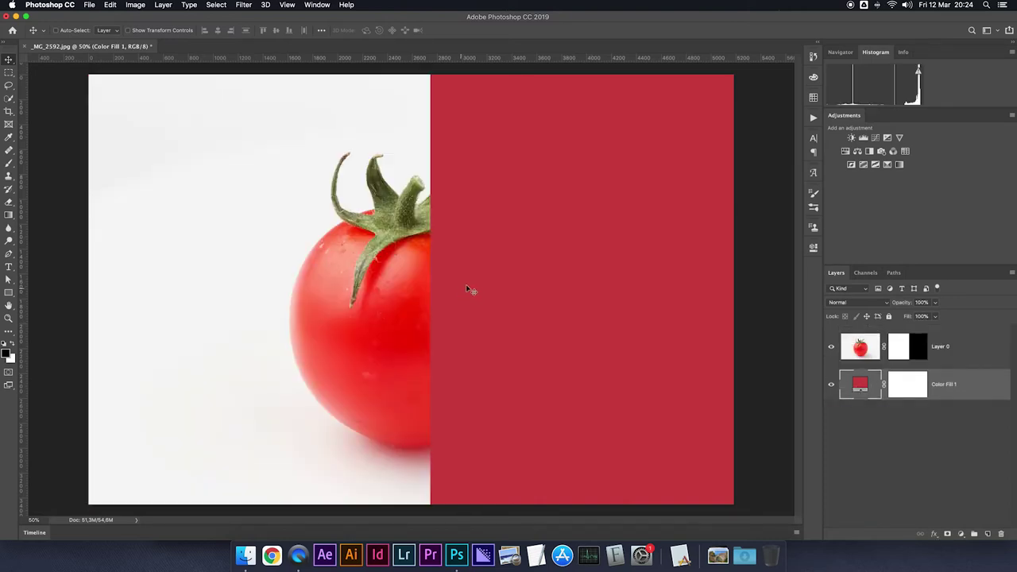
left_click(831, 386)
left_click(831, 385)
Step: View Layer 0's mask alone in black and white, then return to the composite
left_click(898, 352)
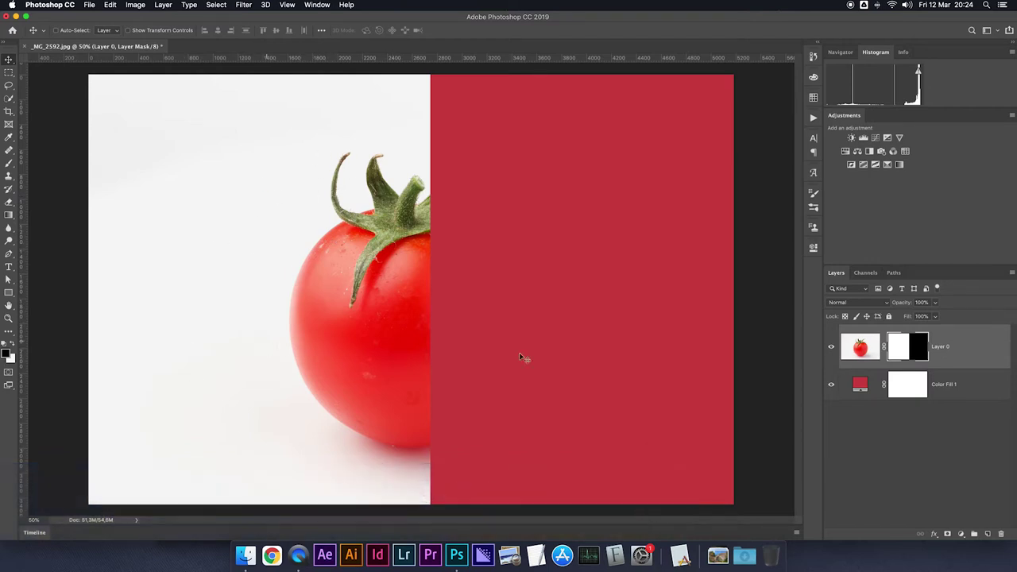
left_click(921, 352)
left_click(908, 350, "alt")
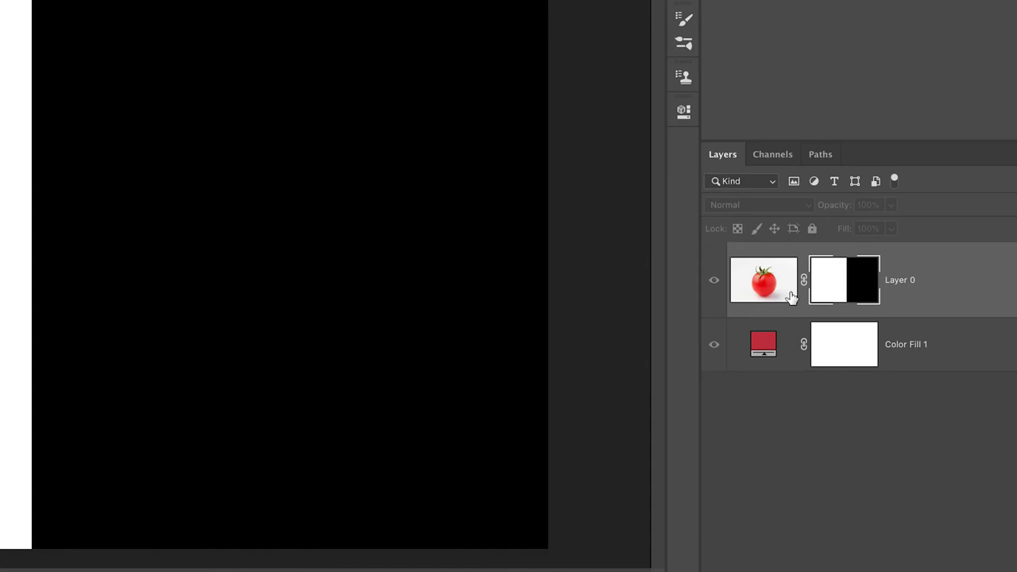
left_click(863, 289, "alt")
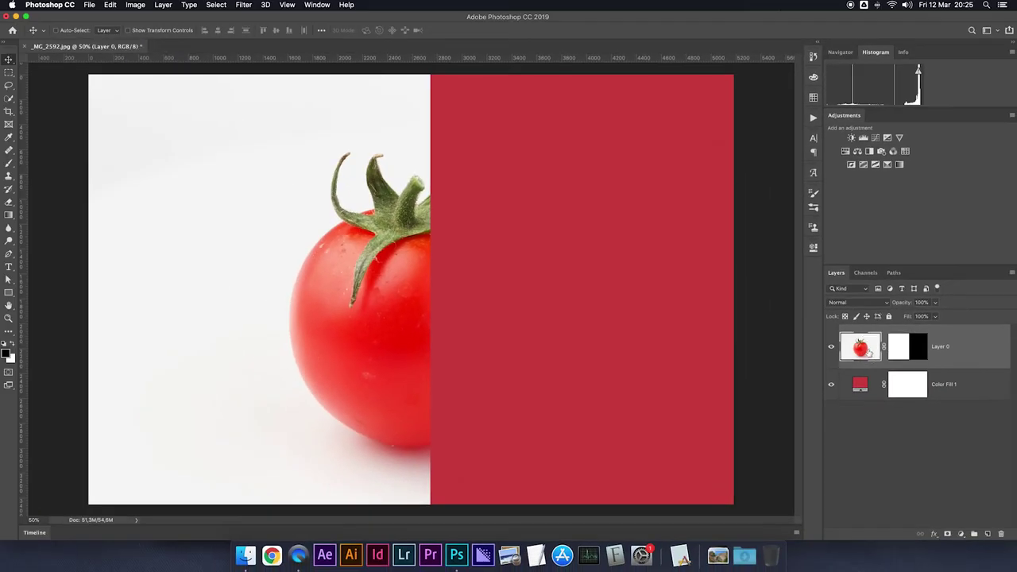
Step: Hide the red fill and try moving the tomato photo, then undo the move
left_click(832, 387)
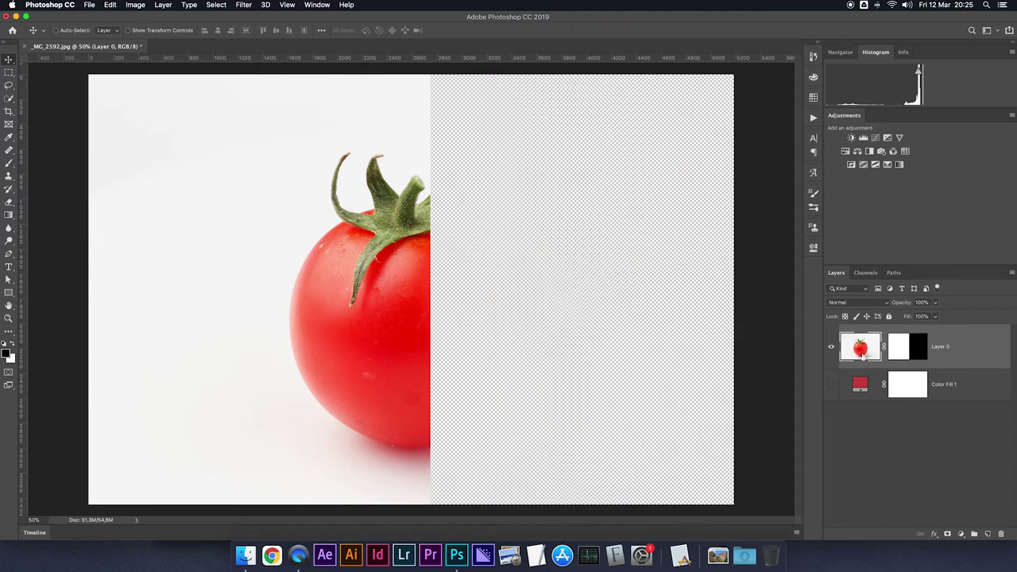
left_click_drag(368, 297, 443, 367)
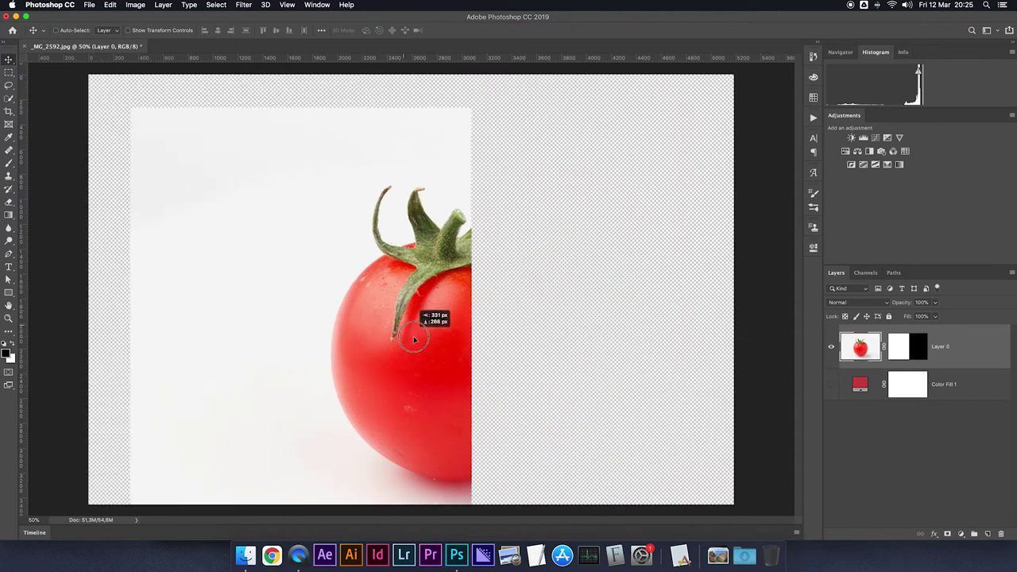
mouse_move(483, 343)
left_mouse_down()
mouse_move(384, 255)
mouse_move(334, 187)
mouse_move(380, 192)
left_mouse_up()
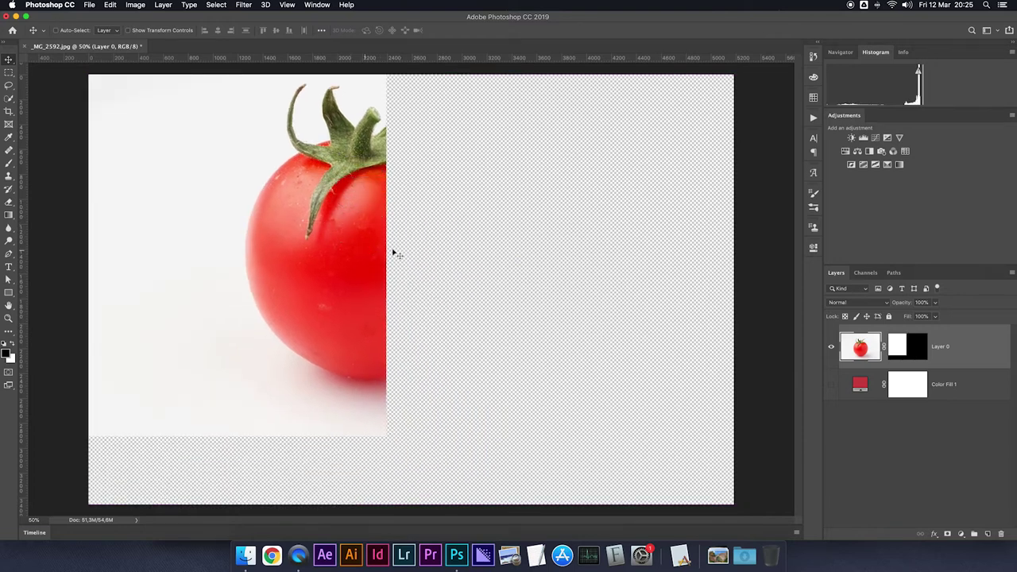
key("super+z")
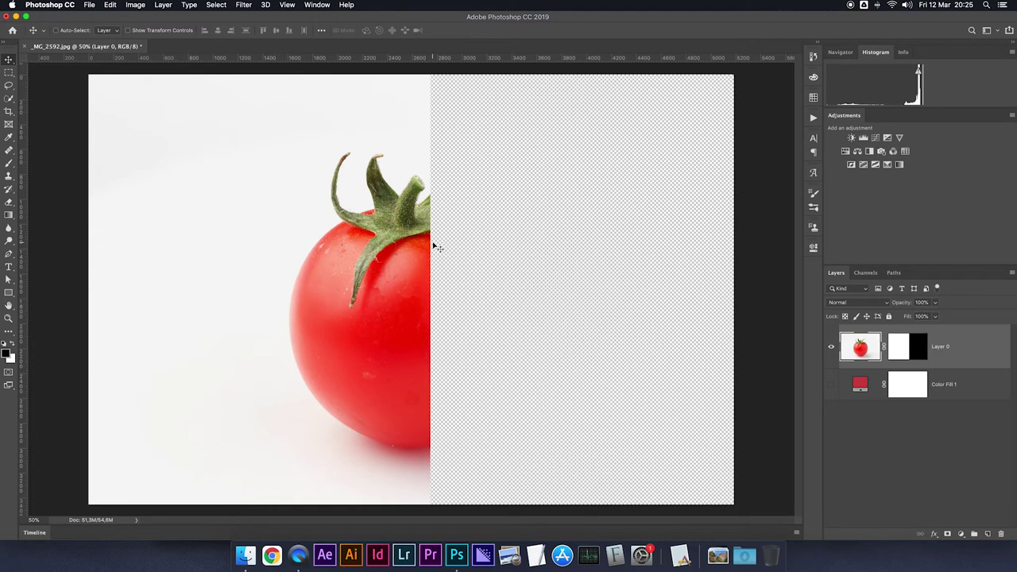
Step: Unlink Layer 0's mask and shift the mask edge and photo independently, undoing the photo move
left_click(884, 348)
left_click(898, 352)
left_click_drag(670, 334, 568, 341)
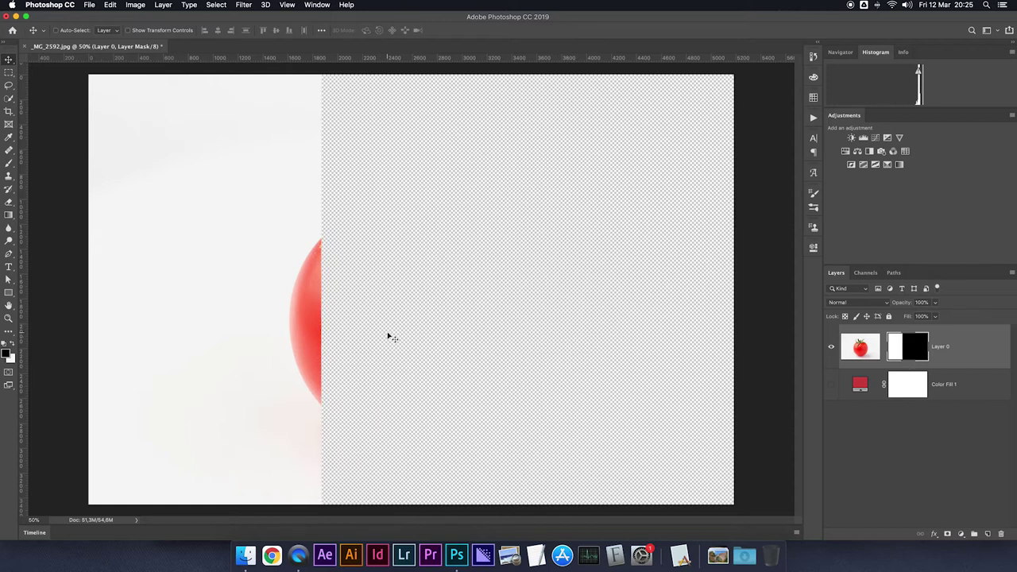
left_click_drag(390, 337, 548, 337)
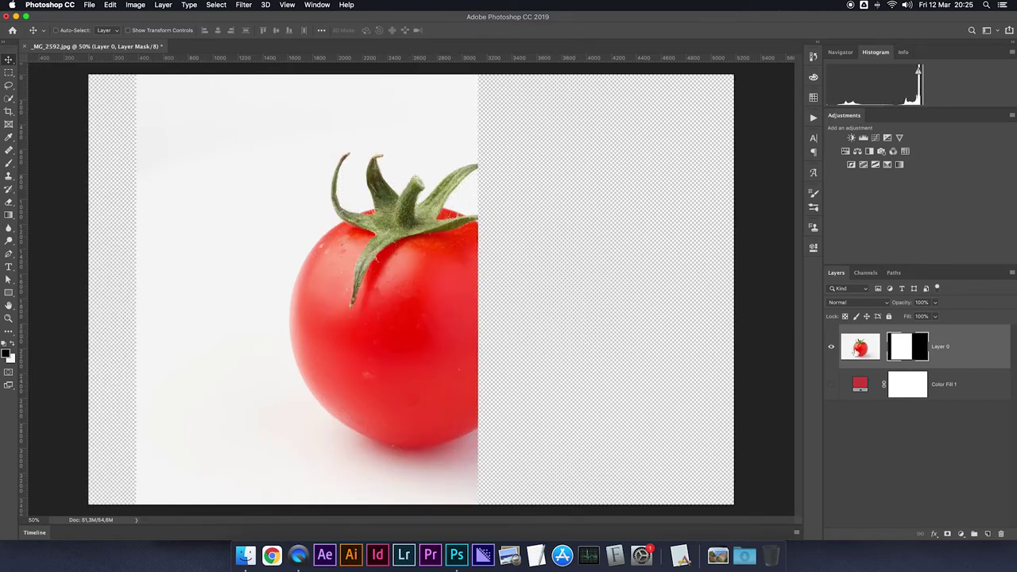
left_click(860, 348)
left_click_drag(450, 336, 344, 343)
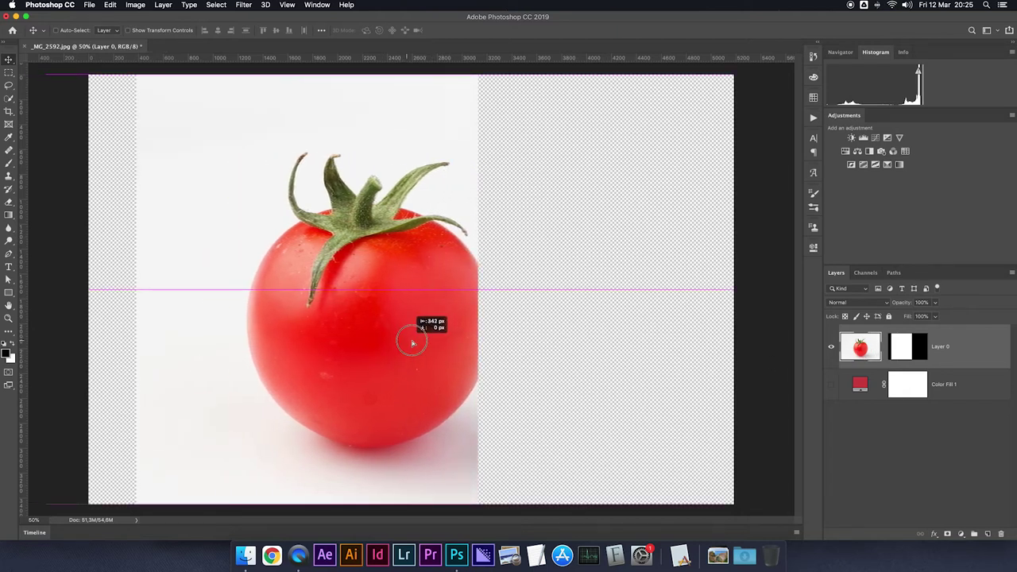
left_click_drag(345, 343, 354, 341)
key("ctrl+z")
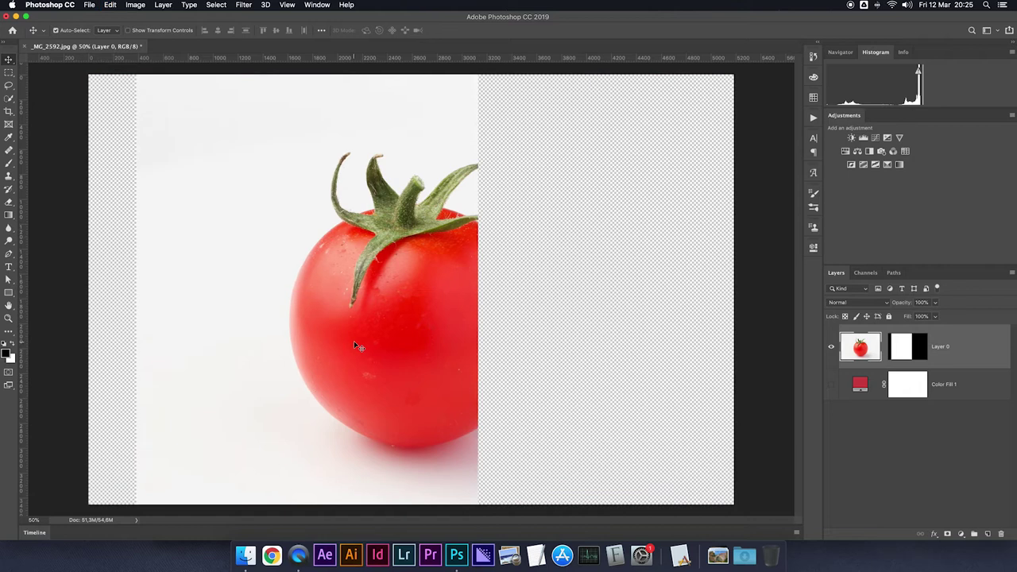
Step: Toggle Layer 0's mask off, on and off again, leaving it disabled
left_click(901, 348, "shift")
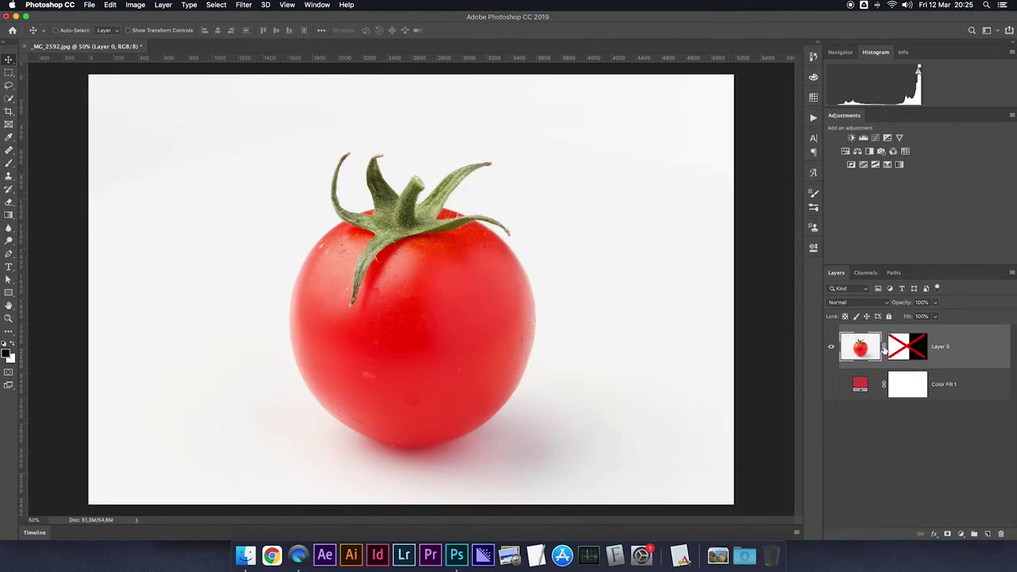
left_click(898, 349, "shift")
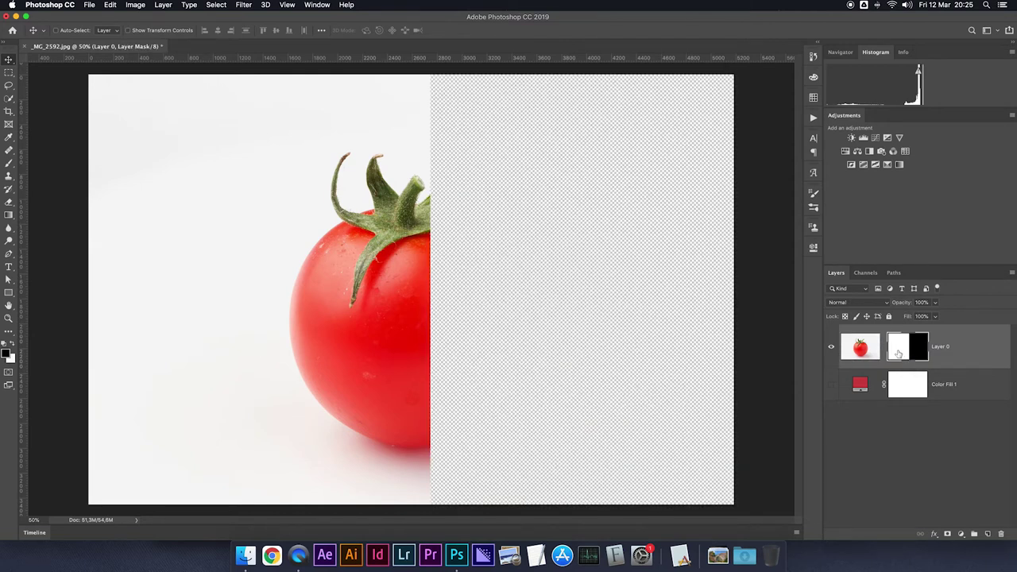
left_click(901, 351, "shift")
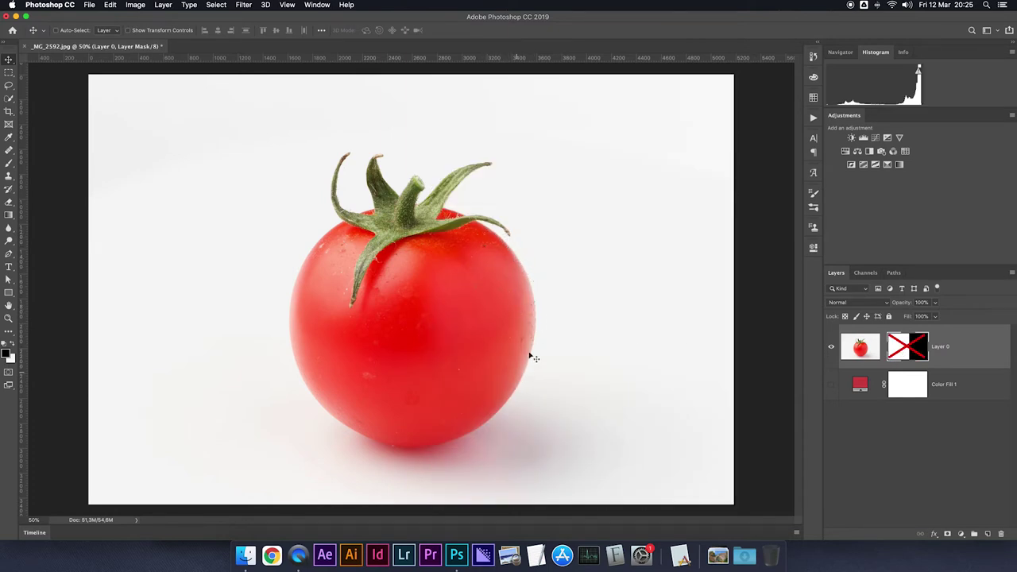
key("l")
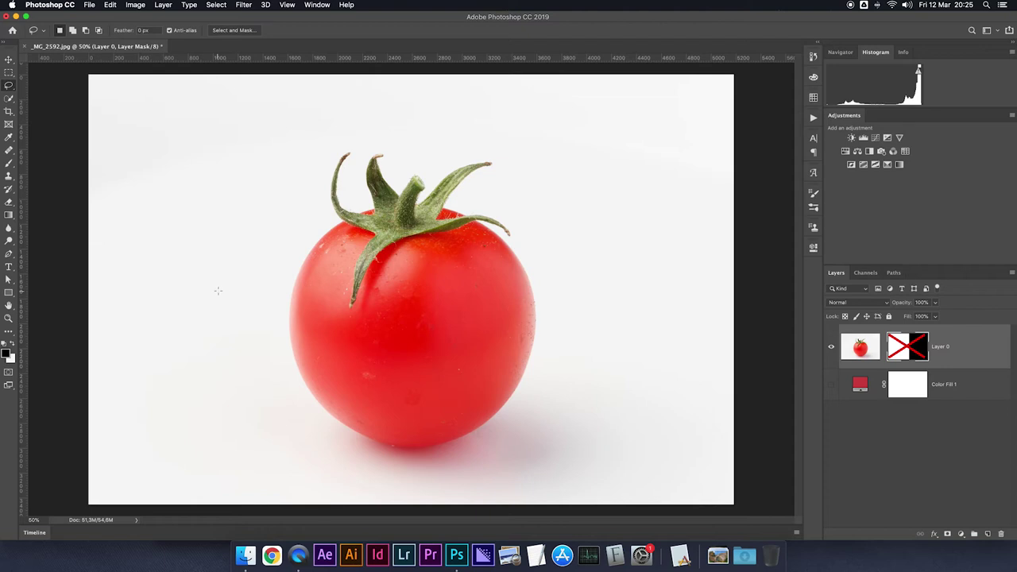
Step: Draw a black square Rectangle 1 beside the tomato and move it beneath Layer 0
key("u")
left_click_drag(617, 215, 496, 336)
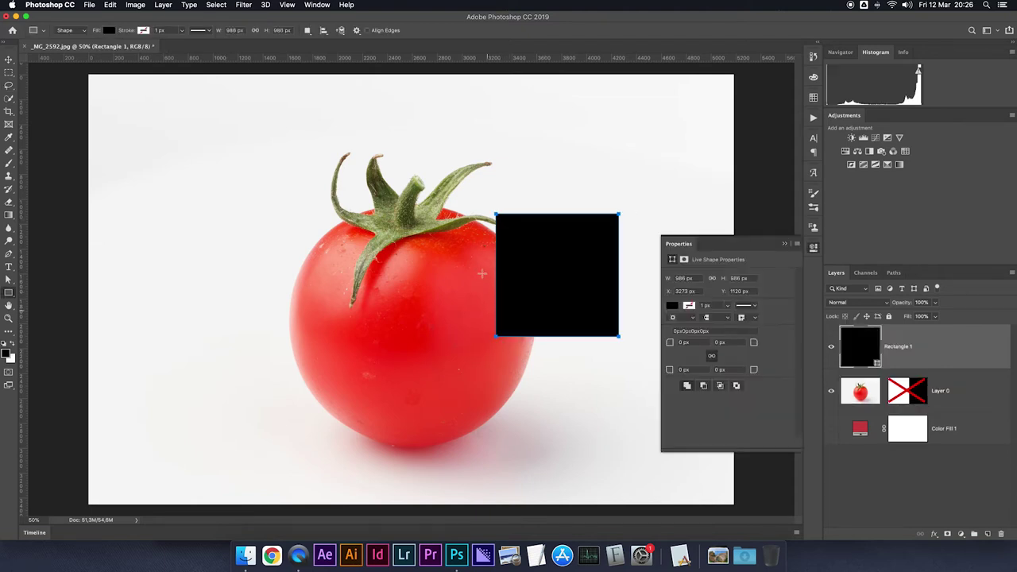
left_click(9, 59)
mouse_move(549, 290)
left_mouse_down()
mouse_move(563, 259)
mouse_move(524, 286)
left_mouse_up()
left_click_drag(841, 348, 863, 407)
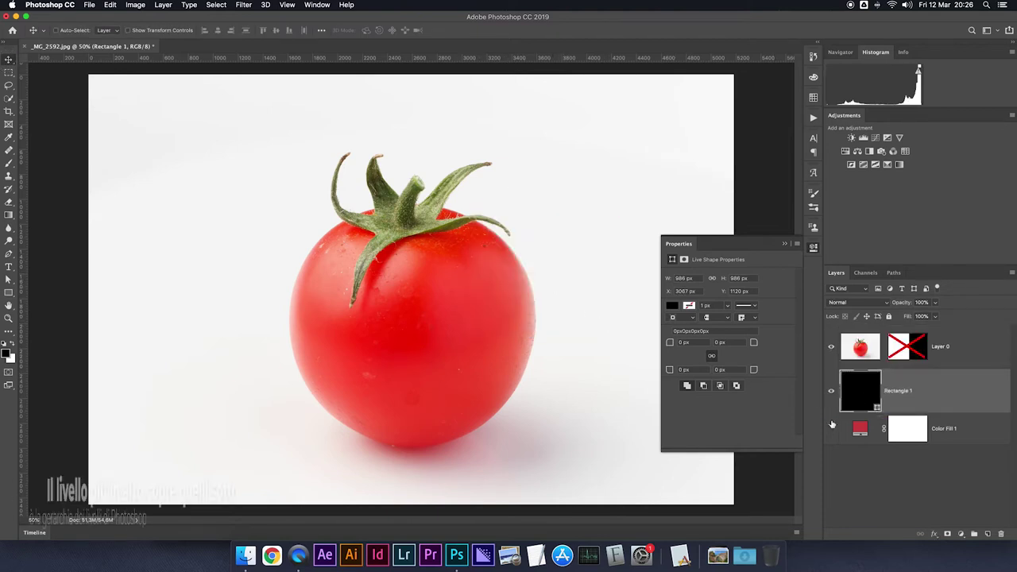
Step: Remove Layer 0's mask and move Rectangle 1 back above Layer 0
right_click(907, 350)
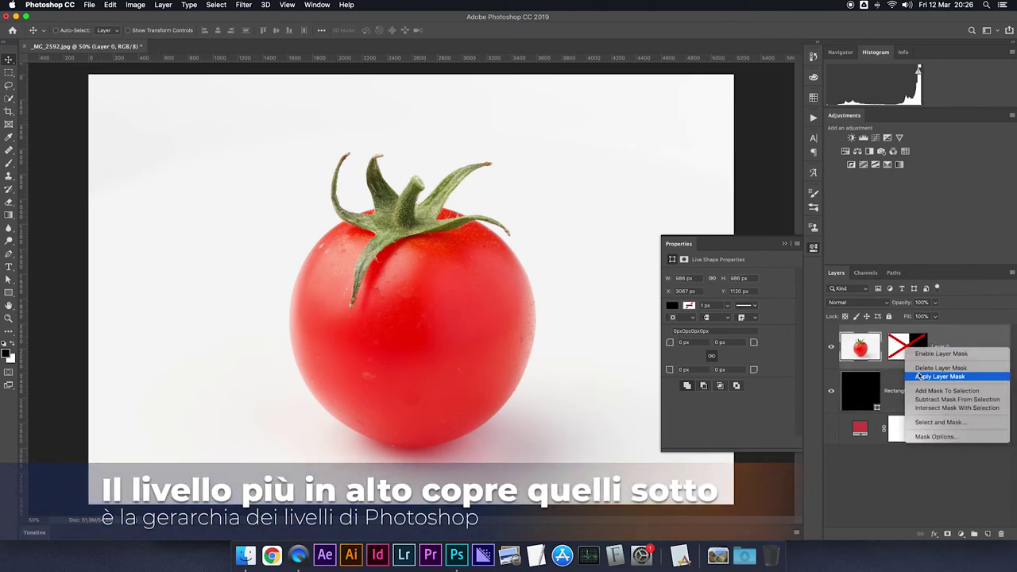
left_click(906, 370)
left_click_drag(864, 376, 863, 330)
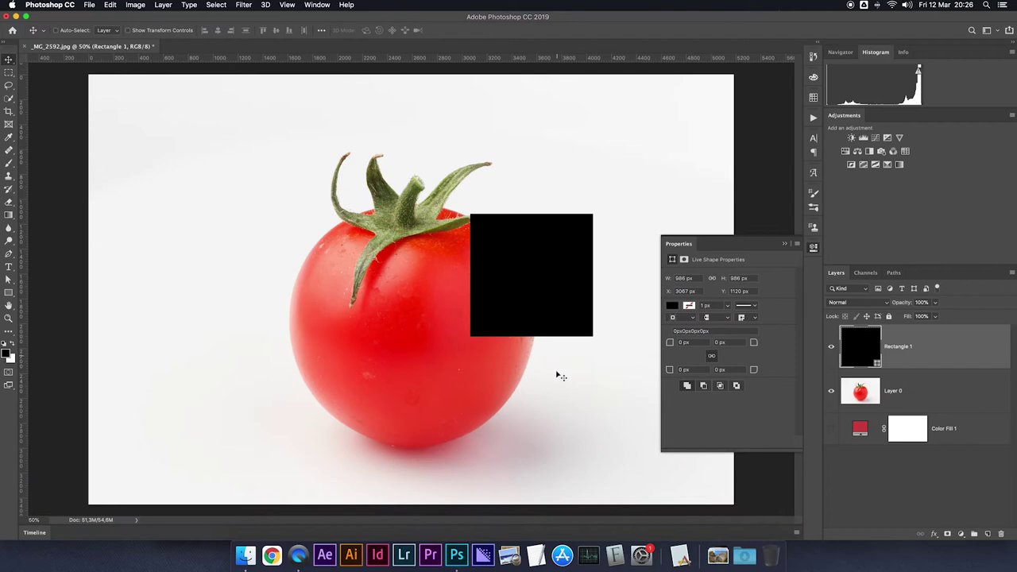
left_click(783, 246)
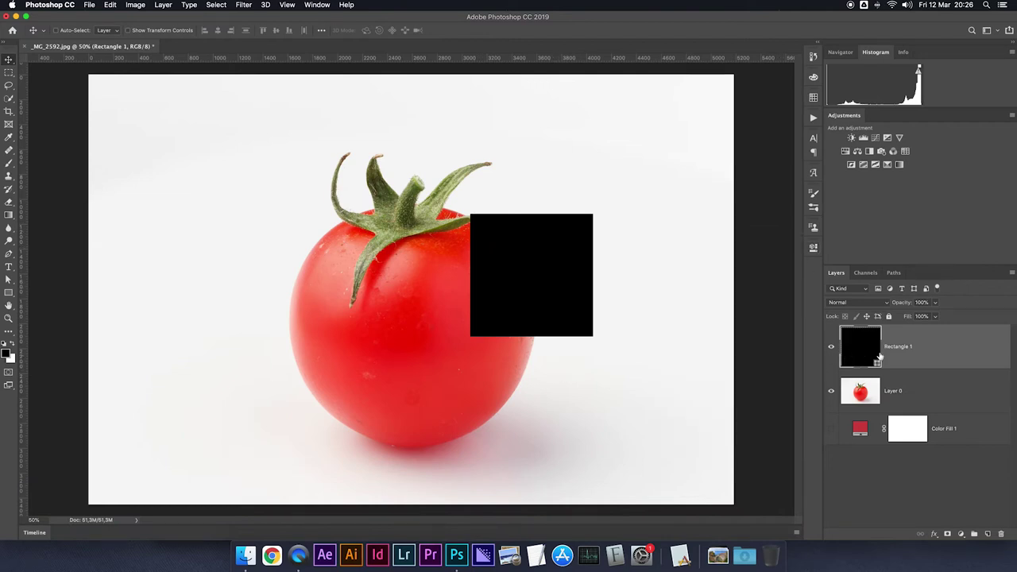
Step: Hide the black square, zoom to check the tomato, and start Select > Color Range on Layer 0
key("super+comma")
key("super+1")
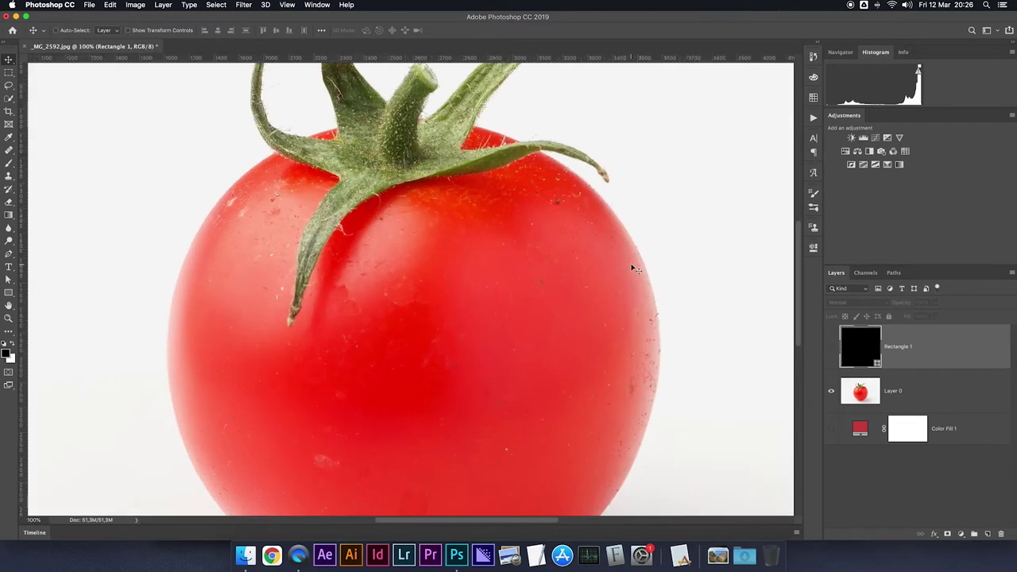
scroll(668, 271, "right", 3)
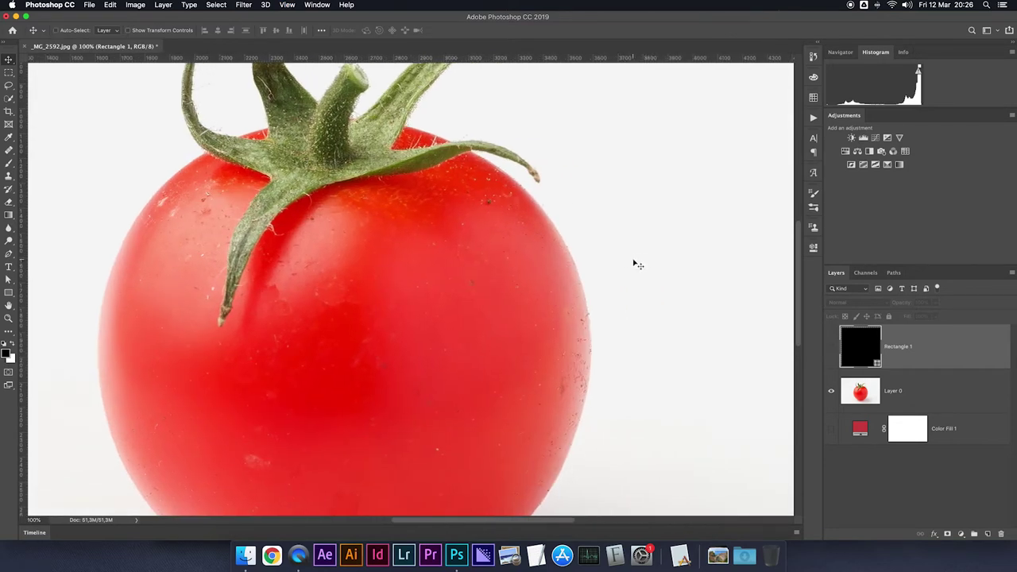
key("super+minus")
key("super+minus")
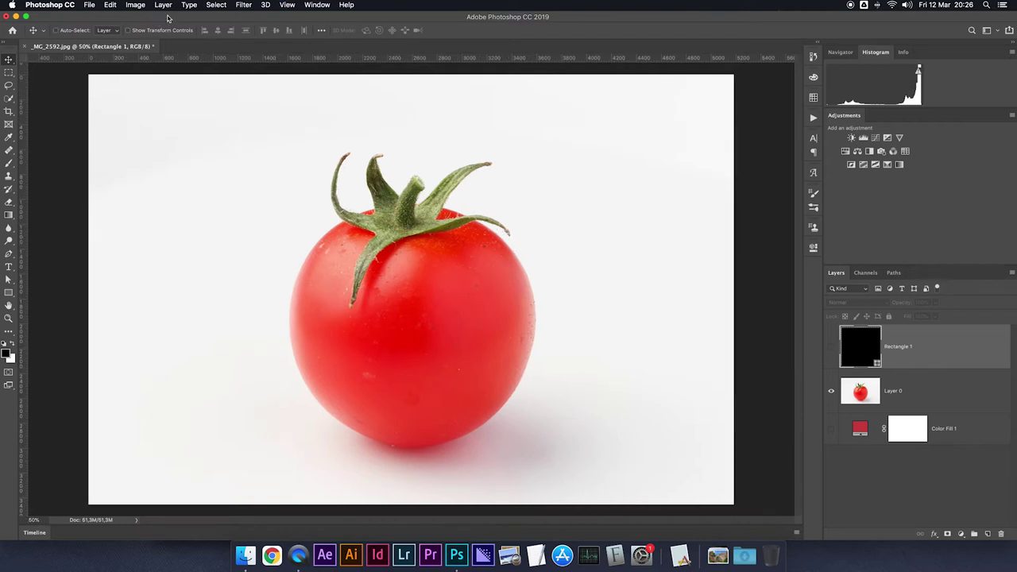
left_click(858, 390)
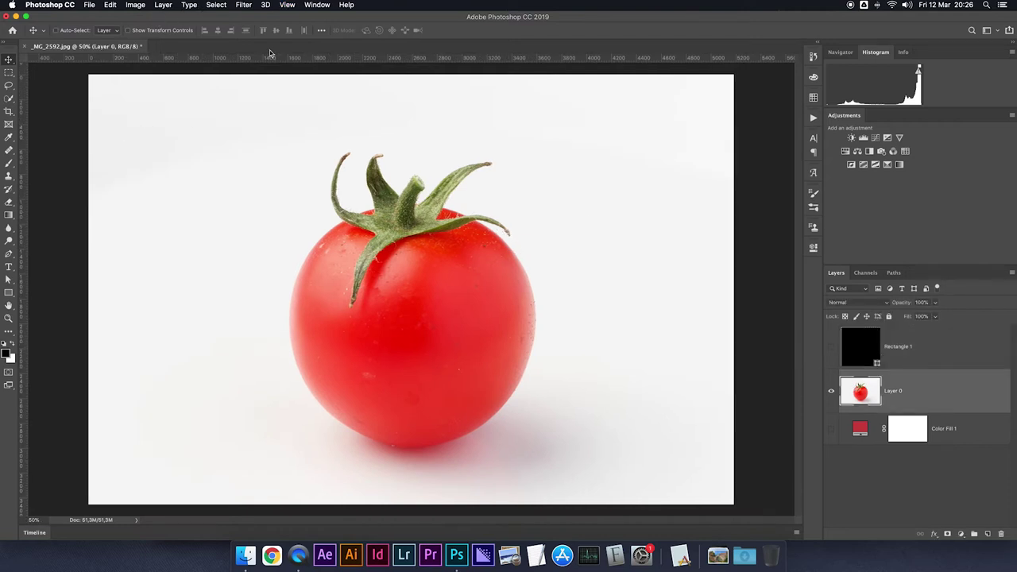
left_click(211, 6)
left_click(239, 104)
Step: Color Range-select with Add to Sample at Fuzziness 13, then mask the shown Rectangle 1 with it
left_click(910, 230)
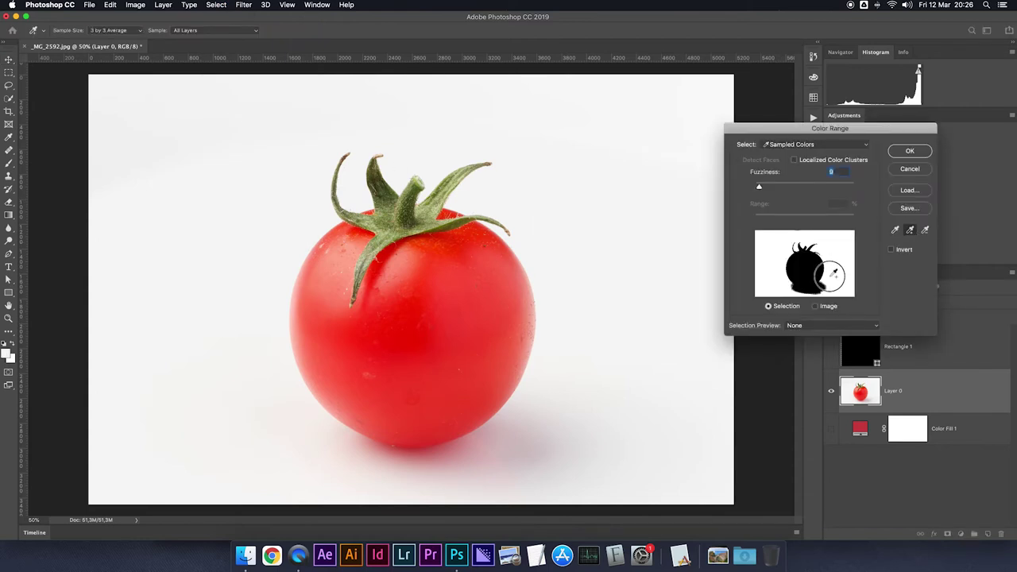
left_click_drag(759, 189, 761, 189)
left_click(906, 153)
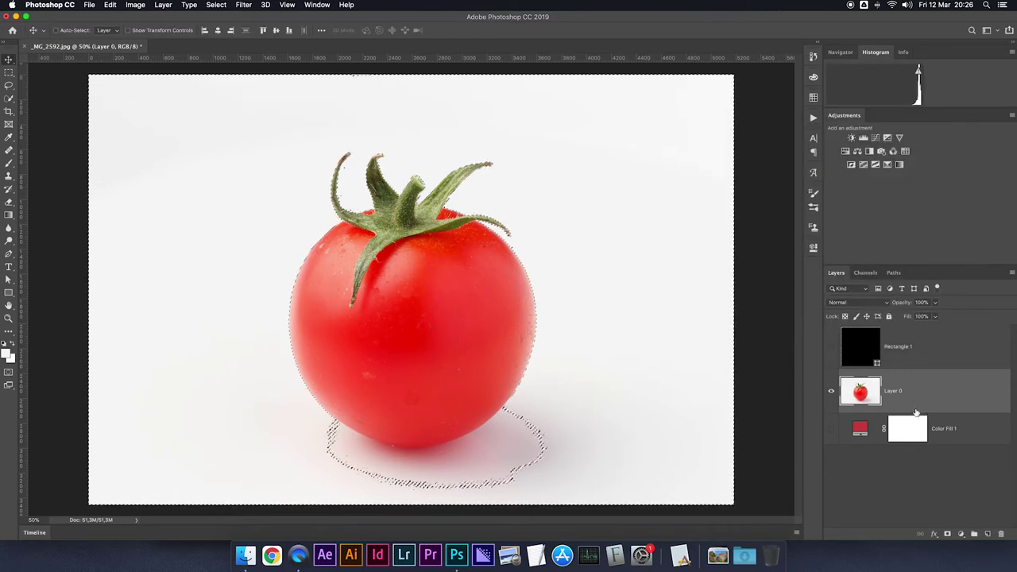
left_click(865, 347)
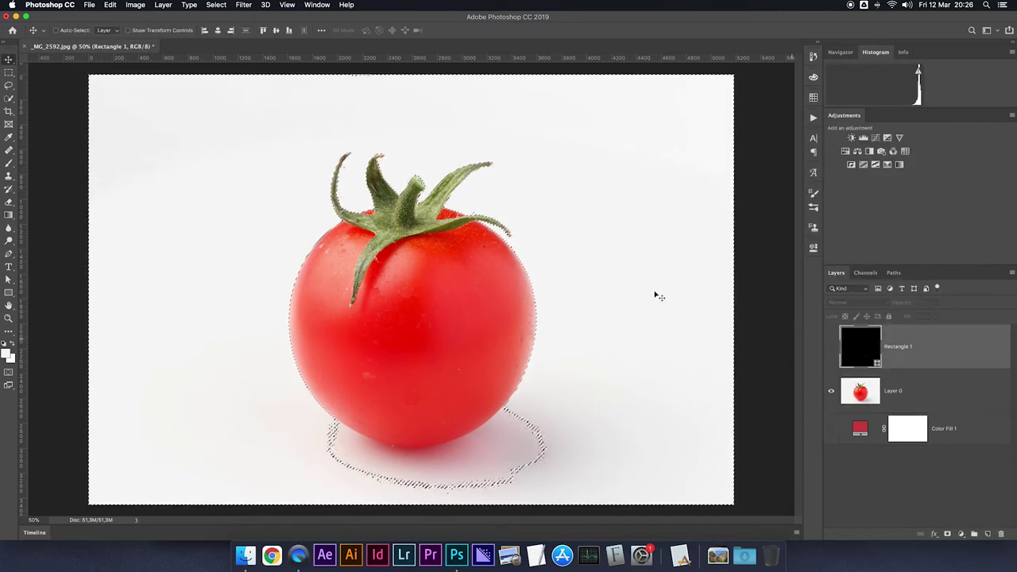
left_click(831, 346)
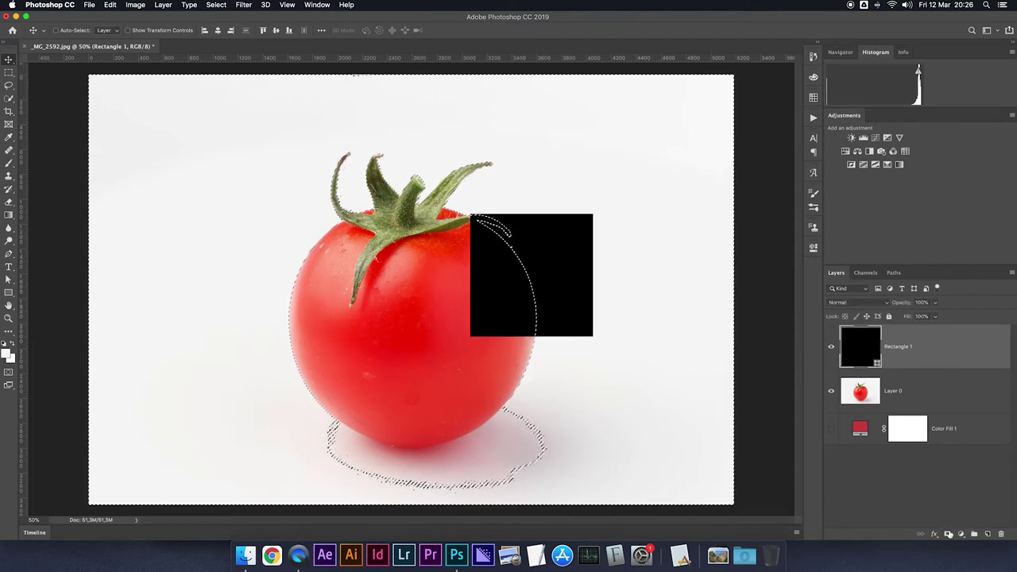
left_click(948, 535)
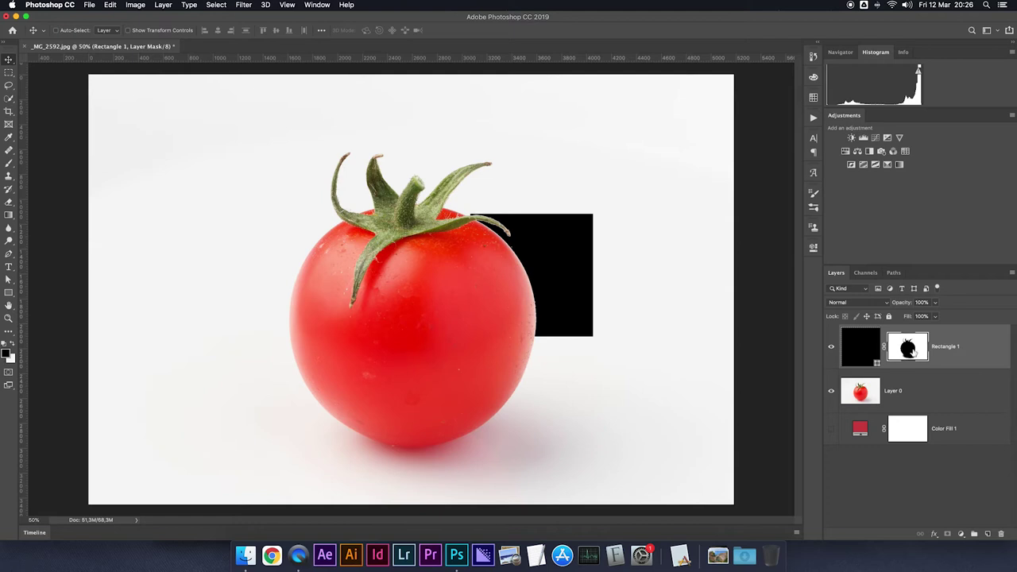
Step: Inspect the mask edge, load and clear it as a selection, and unlink it from the square
key("super+plus")
key("super+plus")
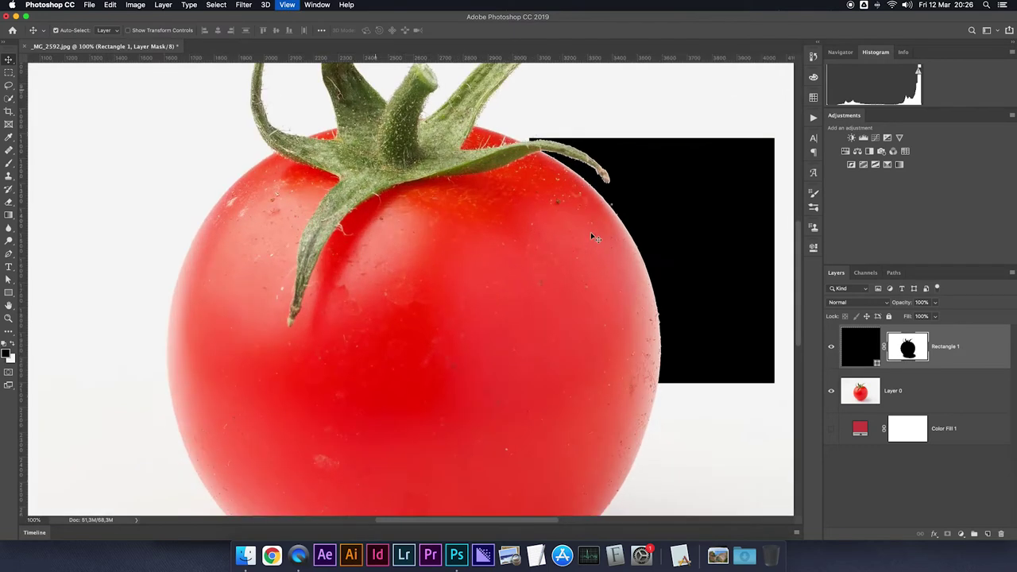
scroll(592, 236, "right", 3)
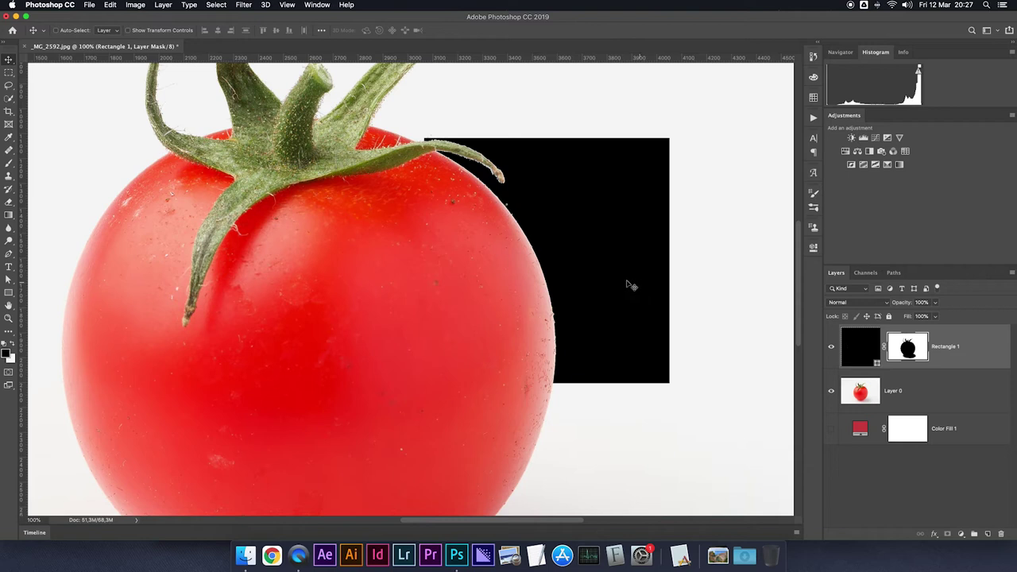
key("super+minus")
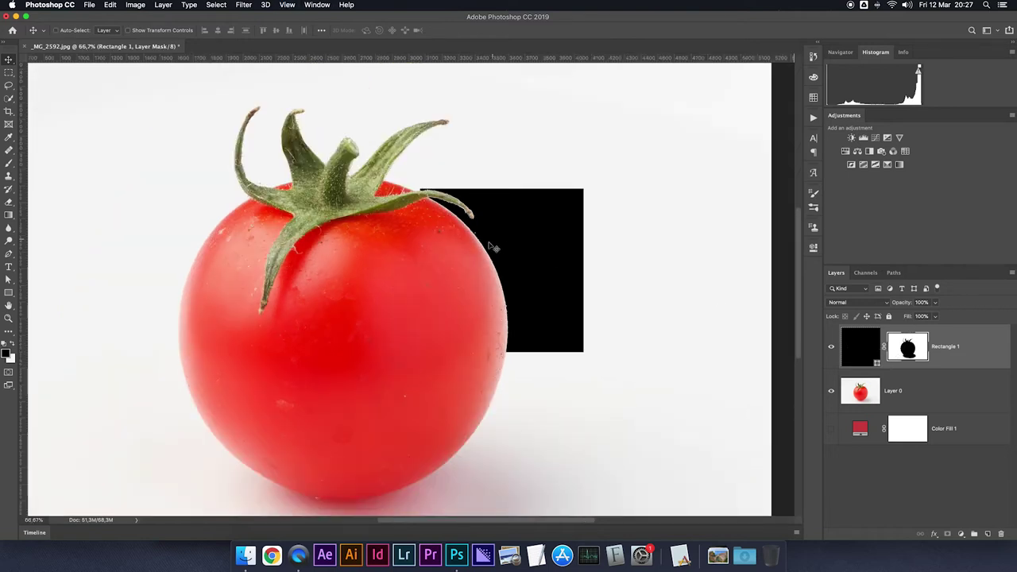
left_click(907, 349, "super")
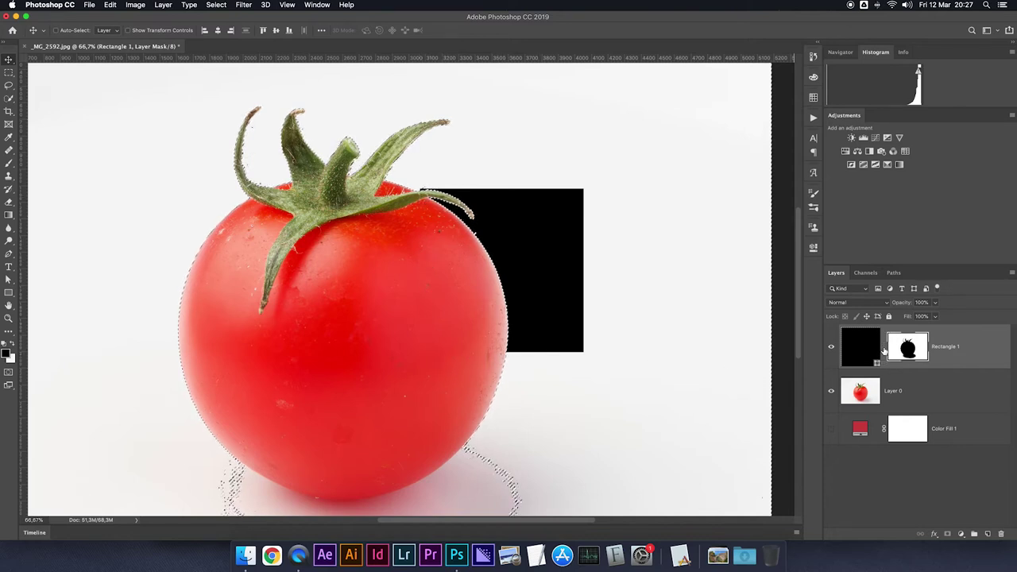
key("super+d")
left_click(861, 348)
Step: Move the black square behind the tomato's top right and view the mask on its own
mouse_move(540, 252)
left_mouse_down()
mouse_move(495, 305)
mouse_move(453, 209)
mouse_move(466, 164)
mouse_move(520, 222)
mouse_move(431, 175)
mouse_move(493, 166)
mouse_move(336, 140)
mouse_move(286, 180)
mouse_move(447, 140)
mouse_move(497, 238)
mouse_move(501, 270)
mouse_move(446, 151)
mouse_move(325, 154)
mouse_move(249, 270)
mouse_move(257, 325)
mouse_move(292, 151)
mouse_move(447, 163)
mouse_move(504, 272)
mouse_move(504, 345)
mouse_move(480, 384)
mouse_move(408, 404)
mouse_move(336, 408)
mouse_move(427, 404)
mouse_move(475, 383)
left_mouse_up()
scroll(459, 409, "down", 2)
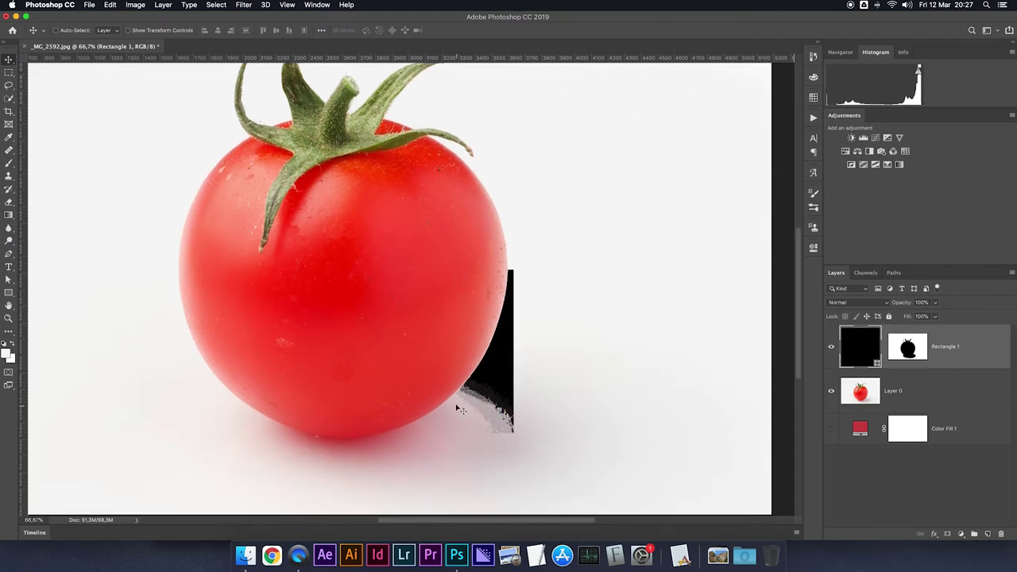
scroll(466, 400, "down", 1)
mouse_move(517, 367)
left_mouse_down()
mouse_move(482, 399)
mouse_move(370, 409)
mouse_move(351, 391)
mouse_move(488, 397)
mouse_move(547, 329)
mouse_move(537, 236)
mouse_move(466, 141)
mouse_move(572, 228)
mouse_move(386, 184)
mouse_move(500, 181)
mouse_move(554, 217)
left_mouse_up()
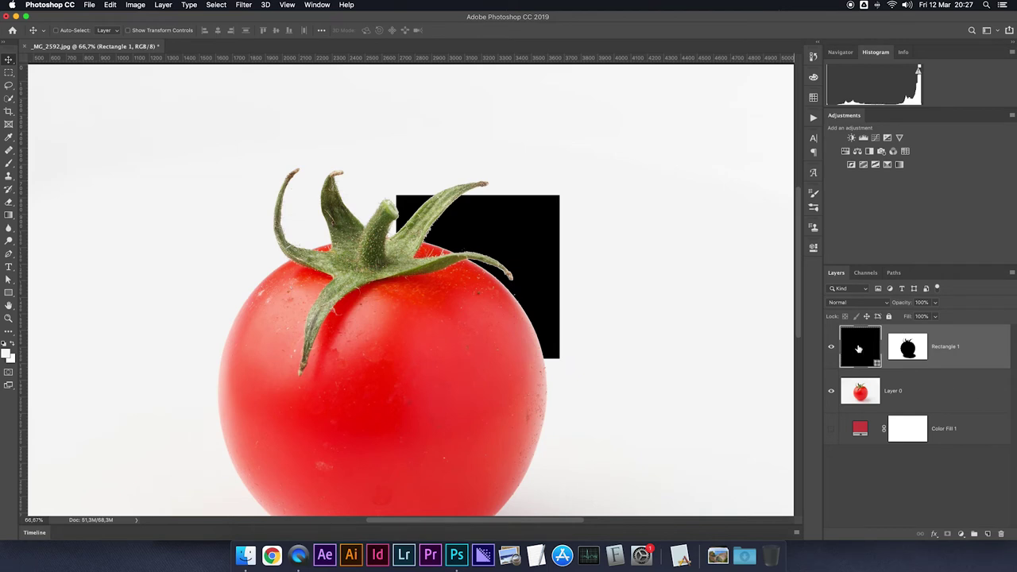
mouse_move(562, 262)
left_mouse_down()
mouse_move(540, 212)
mouse_move(582, 271)
left_mouse_up()
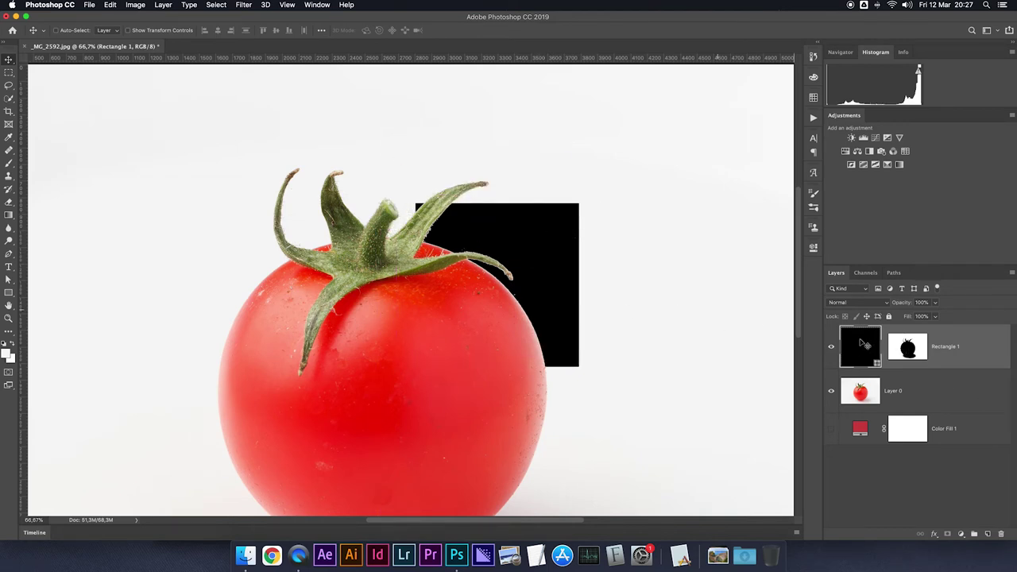
left_click(913, 347, "alt")
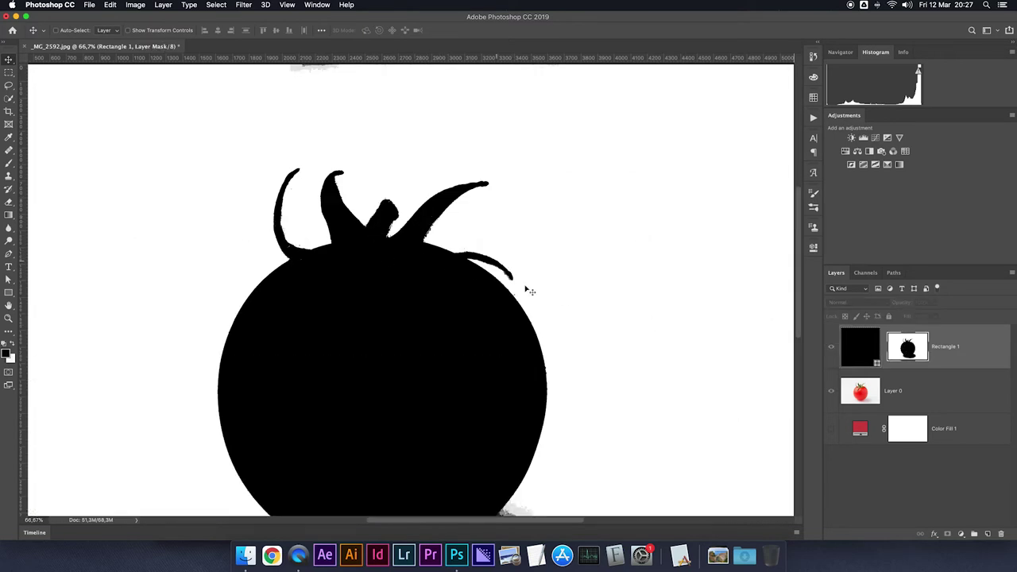
Step: Scroll through the layers and switch from the mask view back to the normal image
scroll(568, 352, "down", 2)
scroll(568, 352, "down", 3)
scroll(473, 437, "up", 1)
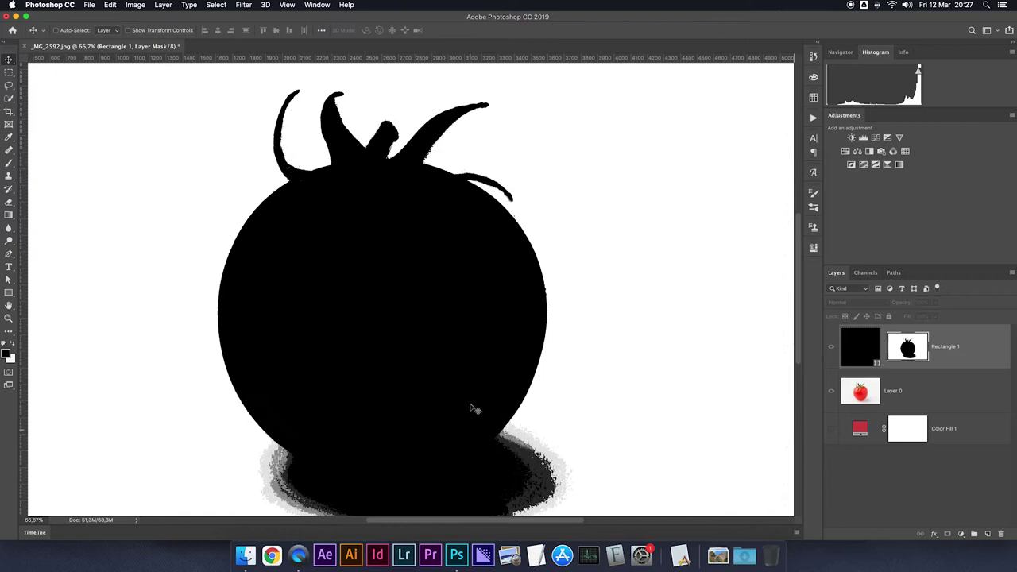
scroll(543, 433, "down", 1)
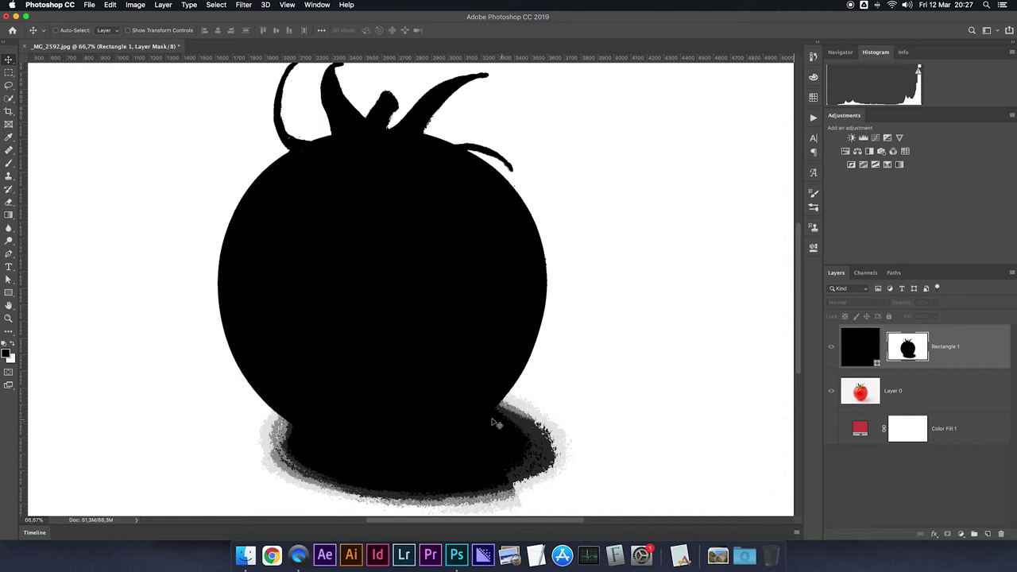
left_click(916, 351, "alt")
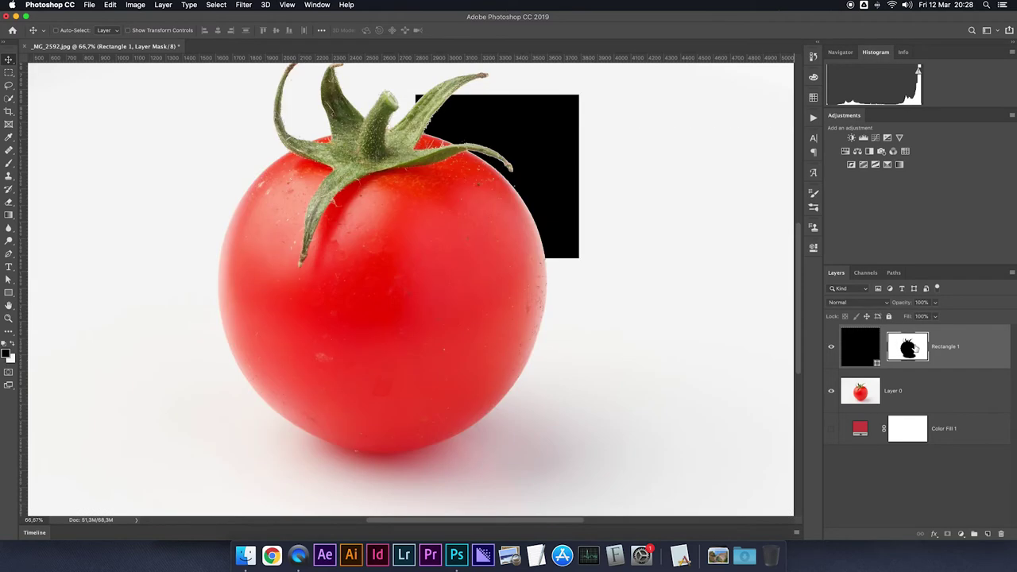
scroll(579, 297, "up", 1)
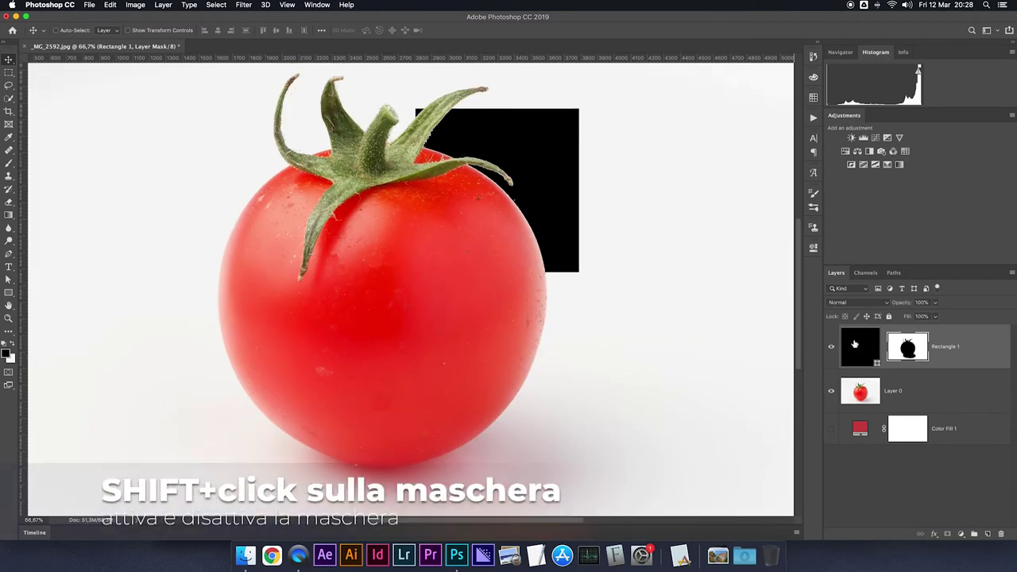
Step: Toggle Rectangle 1's layer mask off and on repeatedly to compare the result
left_click(899, 347, "shift")
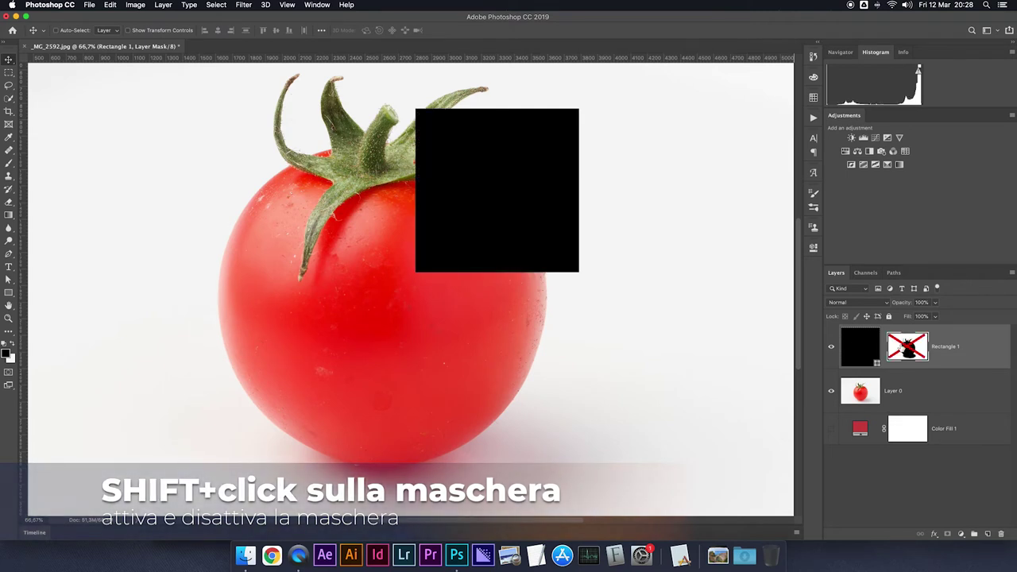
left_click(900, 348, "shift")
left_click(899, 348, "shift")
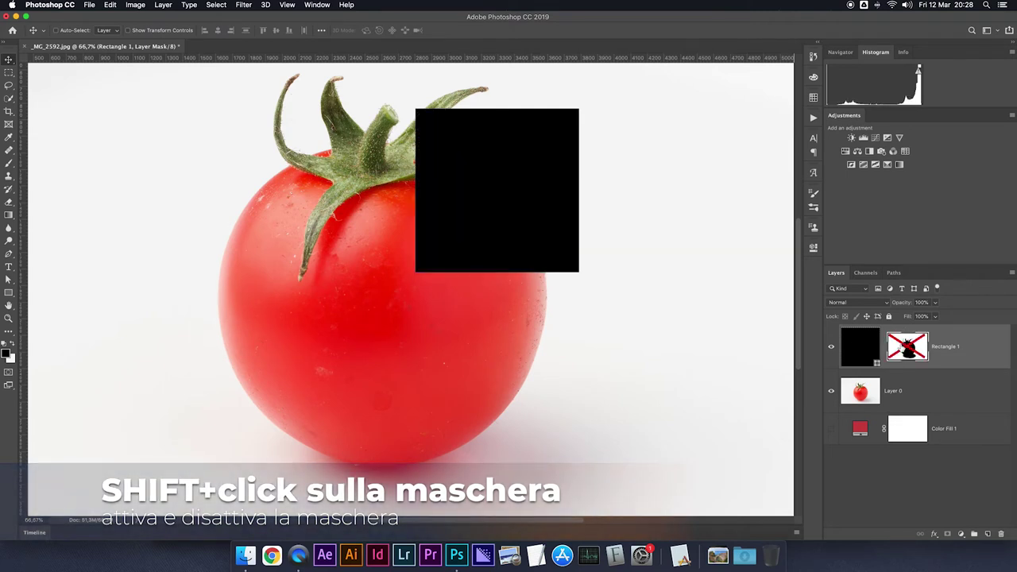
left_click(900, 347, "shift")
left_click(894, 348, "shift")
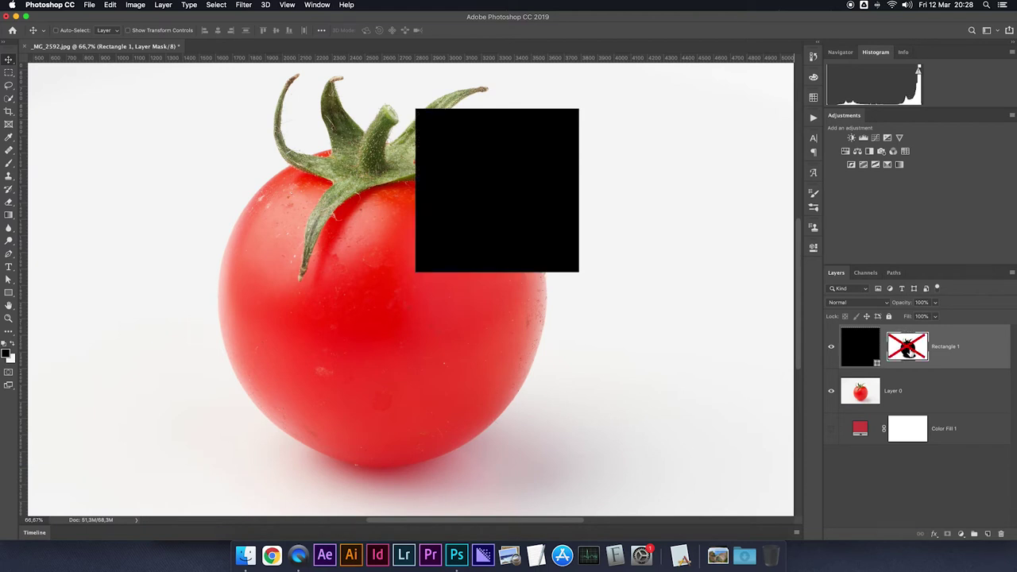
left_click(908, 348, "shift")
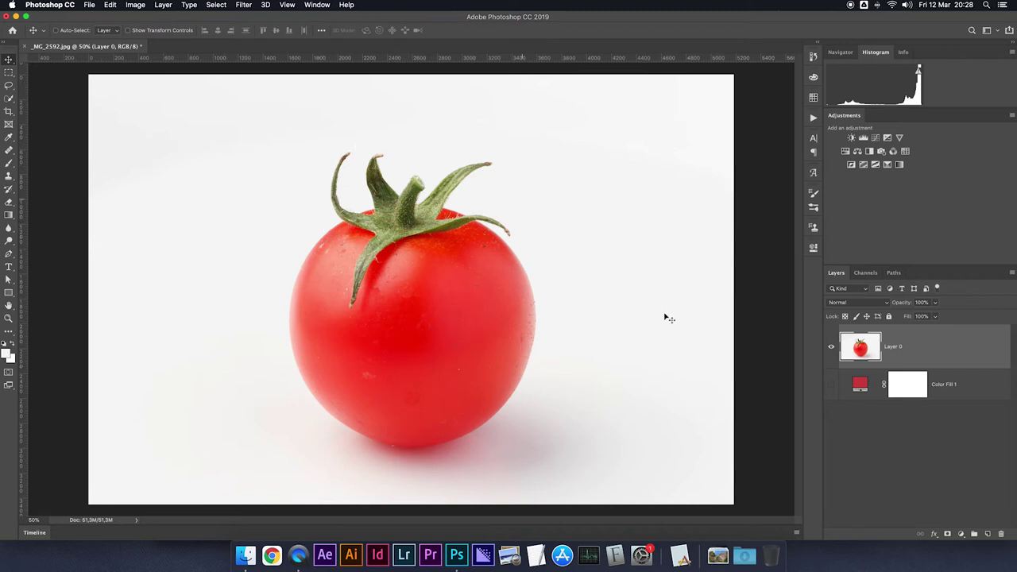
Step: Color Range-select the white background plus the tomato's shadow at Fuzziness 2
left_click(216, 5)
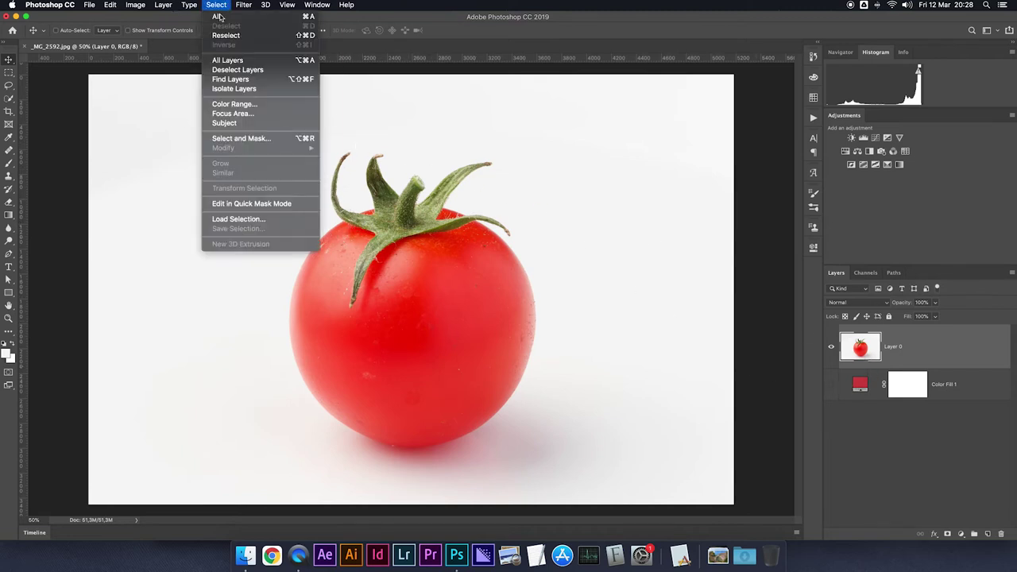
left_click(238, 102)
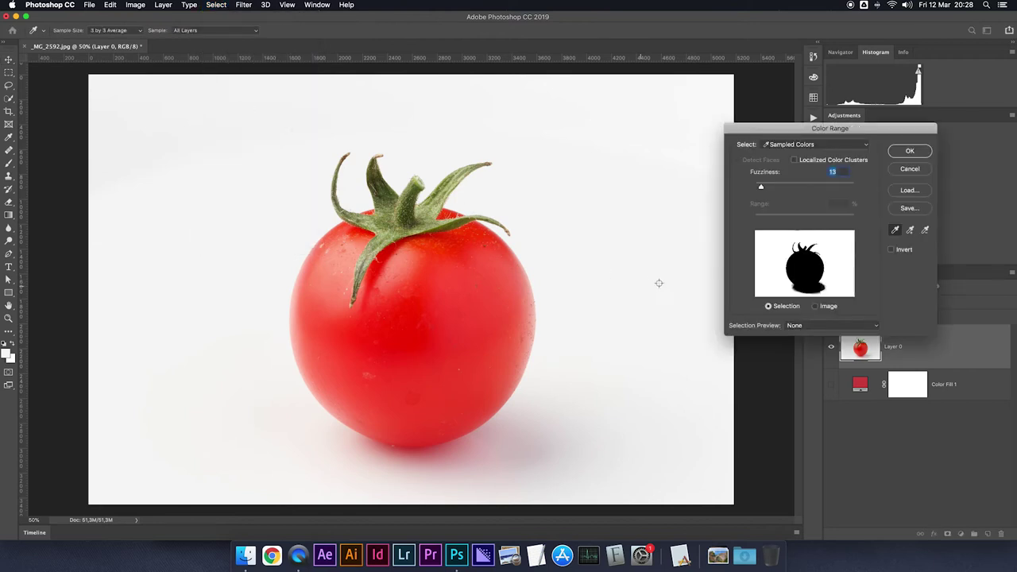
left_click(833, 246)
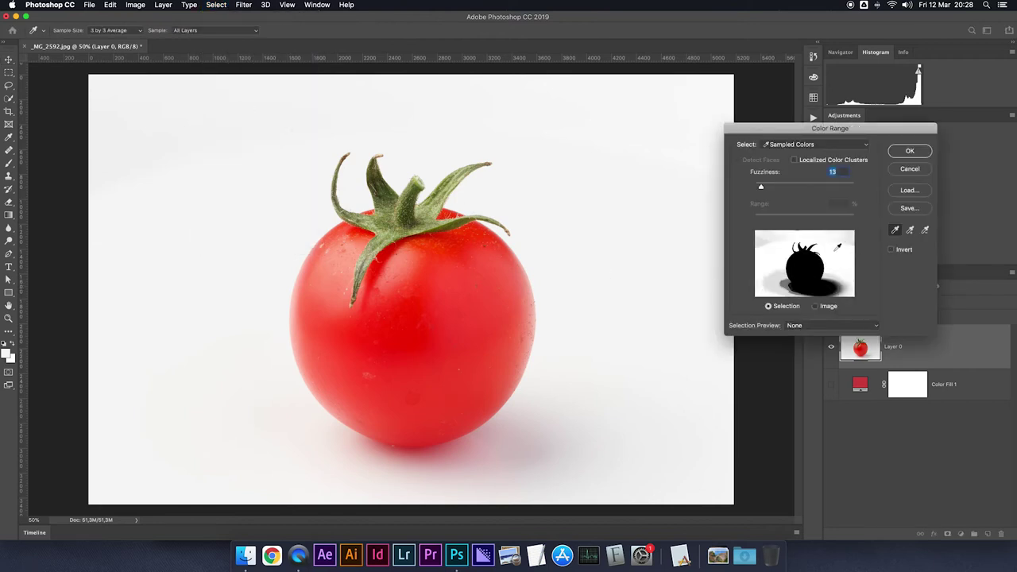
left_click(910, 230)
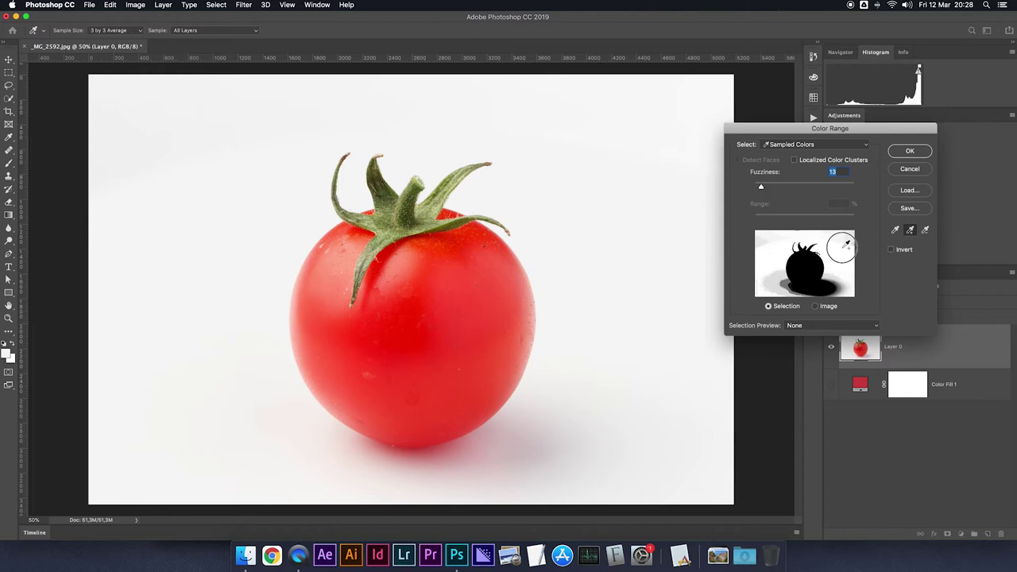
mouse_move(768, 267)
left_mouse_down()
mouse_move(812, 292)
mouse_move(806, 287)
left_mouse_up()
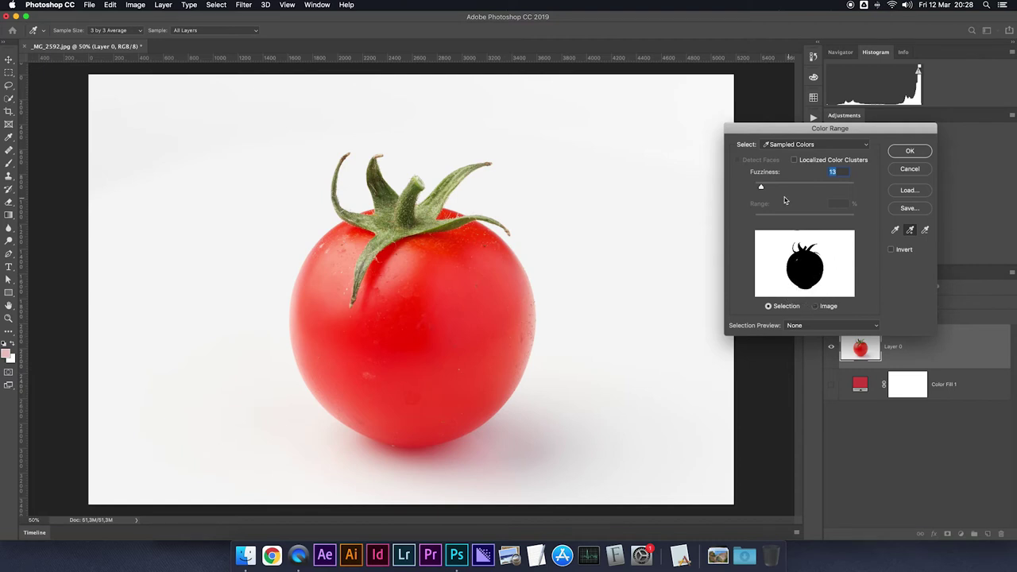
left_click_drag(761, 188, 757, 188)
left_click_drag(785, 228, 800, 228)
left_click_drag(801, 228, 799, 229)
left_click(901, 156)
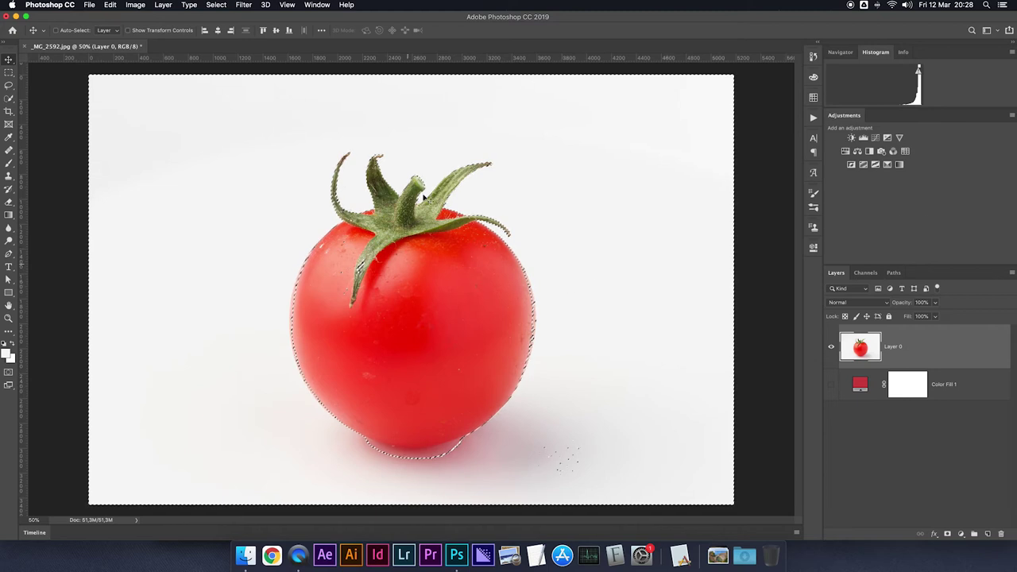
Step: Lasso away the speckles right of the tomato and its upper-left edge from the selection
key("l")
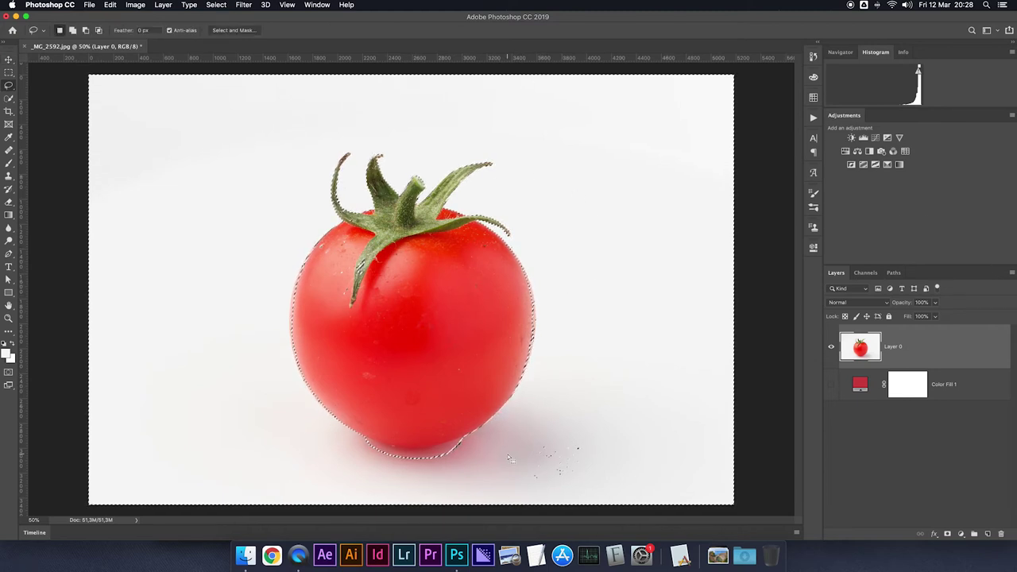
mouse_move(541, 416)
left_mouse_down()
mouse_move(499, 499)
mouse_move(509, 493)
left_mouse_up()
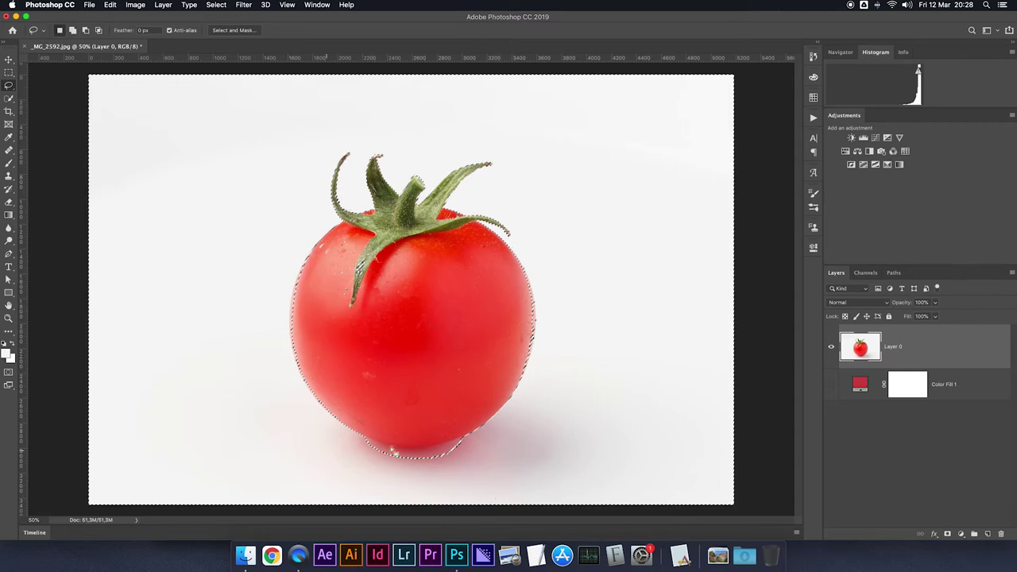
mouse_move(313, 266)
left_mouse_down()
mouse_move(345, 314)
mouse_move(314, 266)
left_mouse_up()
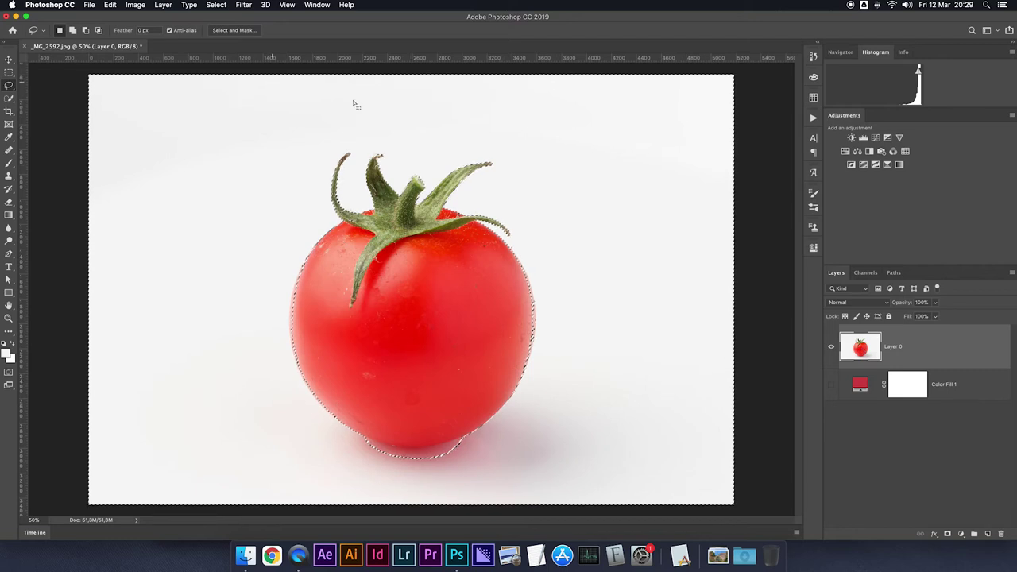
left_click(162, 5)
mouse_move(179, 163)
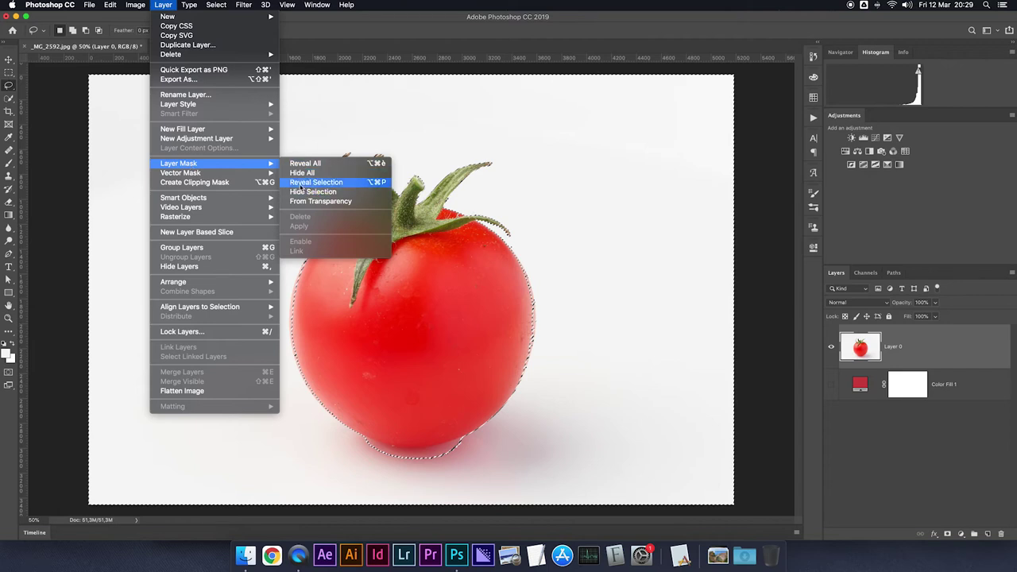
left_click(374, 188)
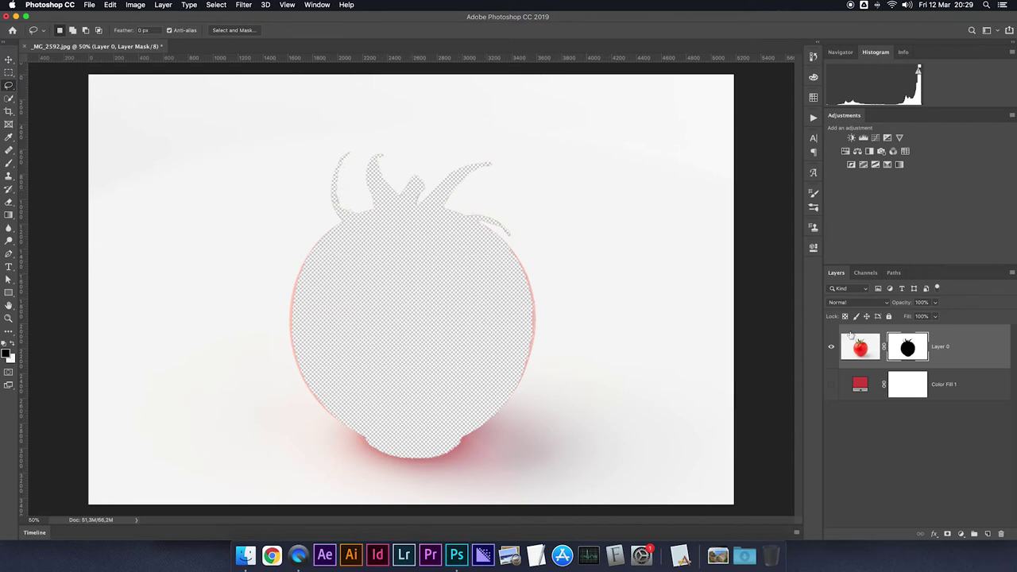
key("ctrl+z")
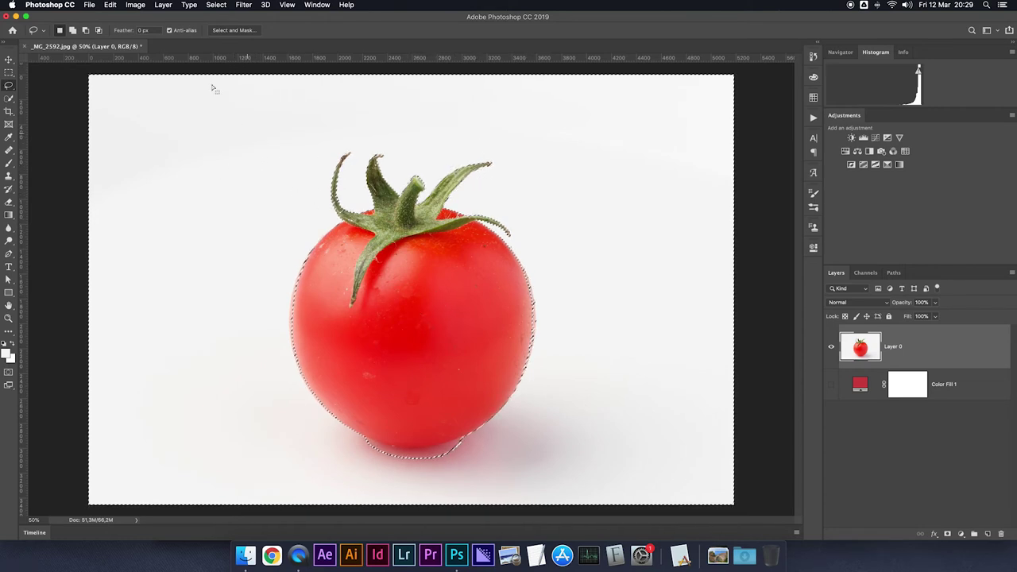
left_click(164, 4)
mouse_move(179, 163)
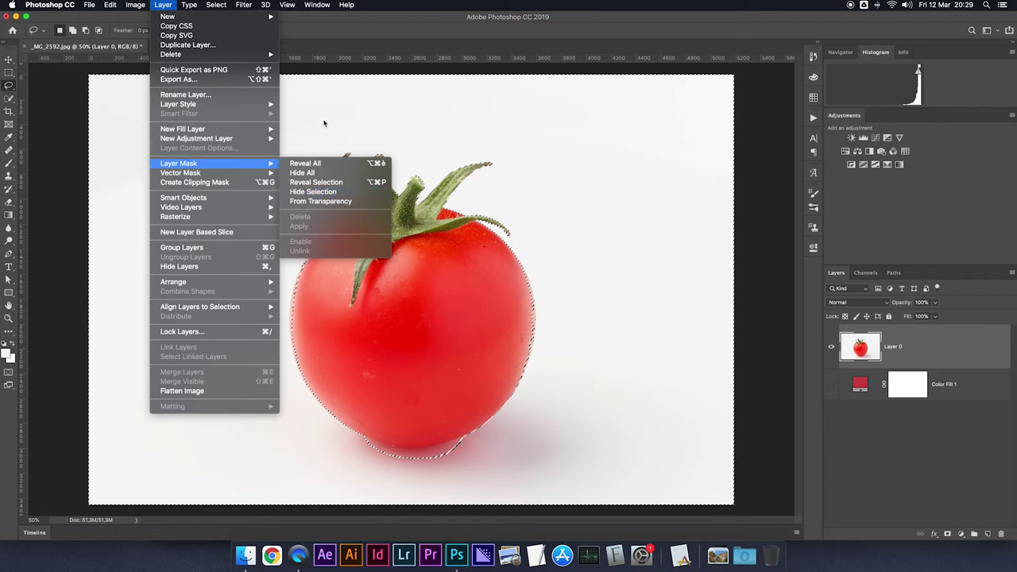
Step: Mask out Layer 0's white background with Hide Selection, then disable that mask
left_click(321, 192)
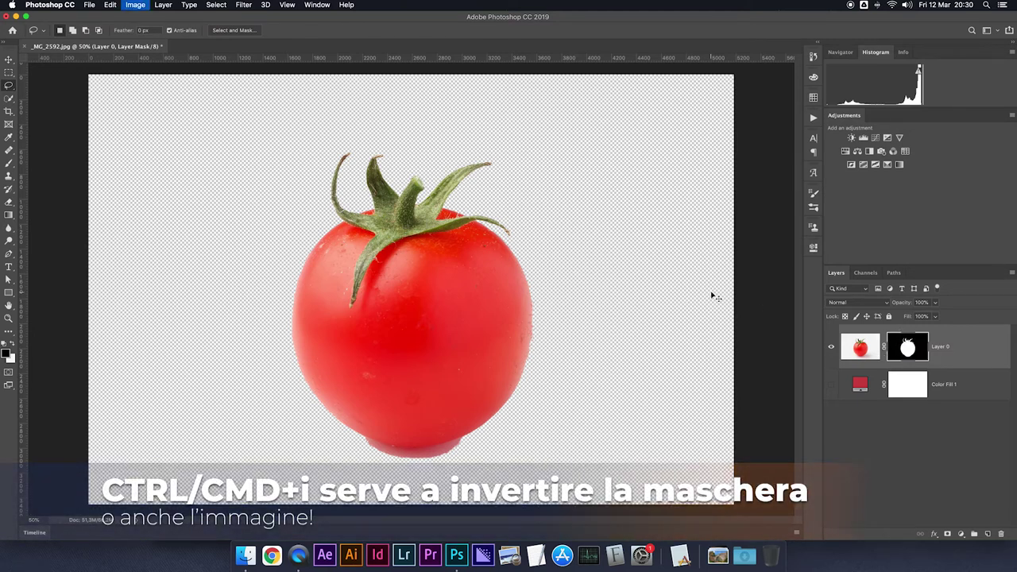
key("super+i")
key("super+i")
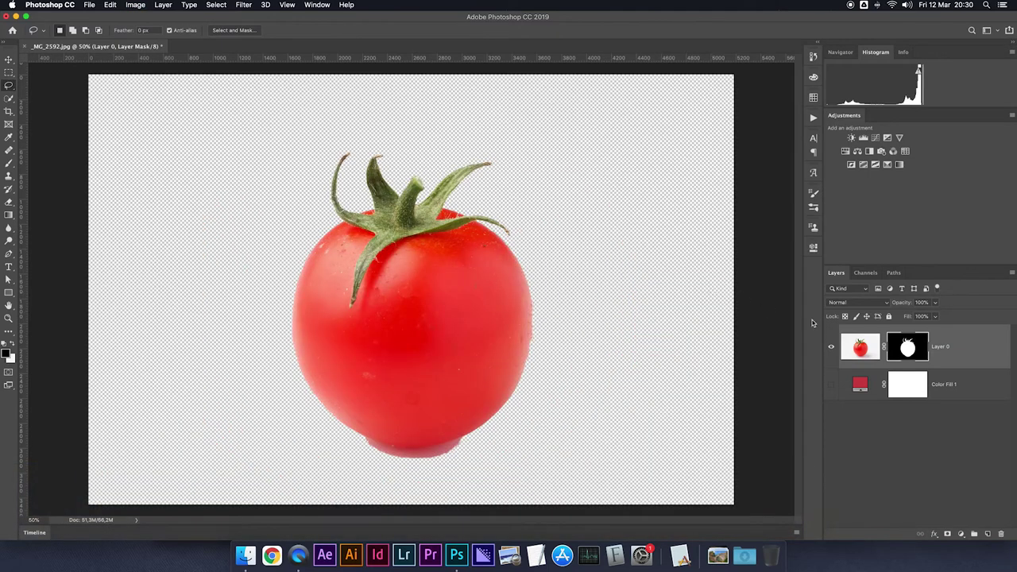
left_click(861, 347)
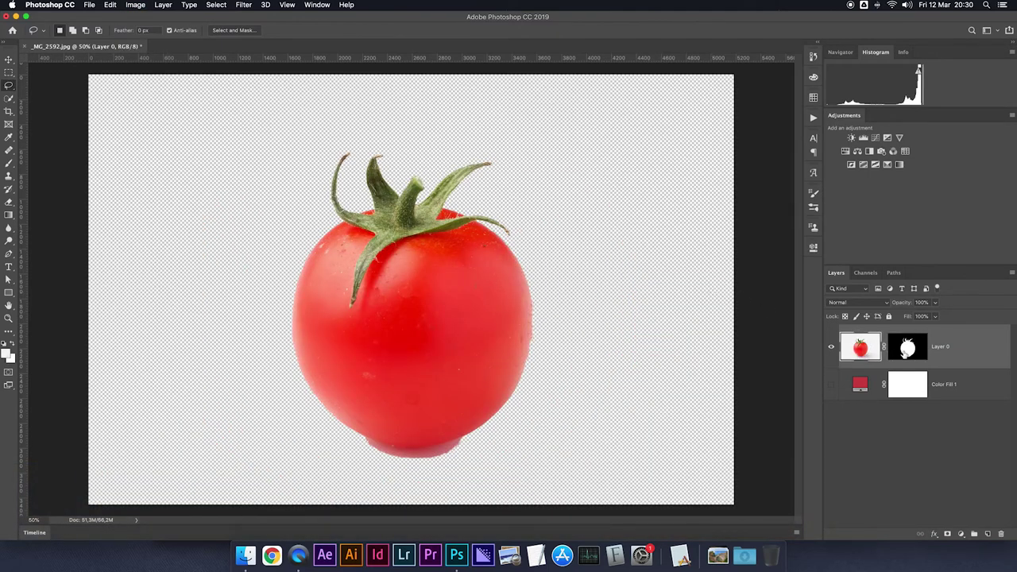
left_click(907, 347, "shift")
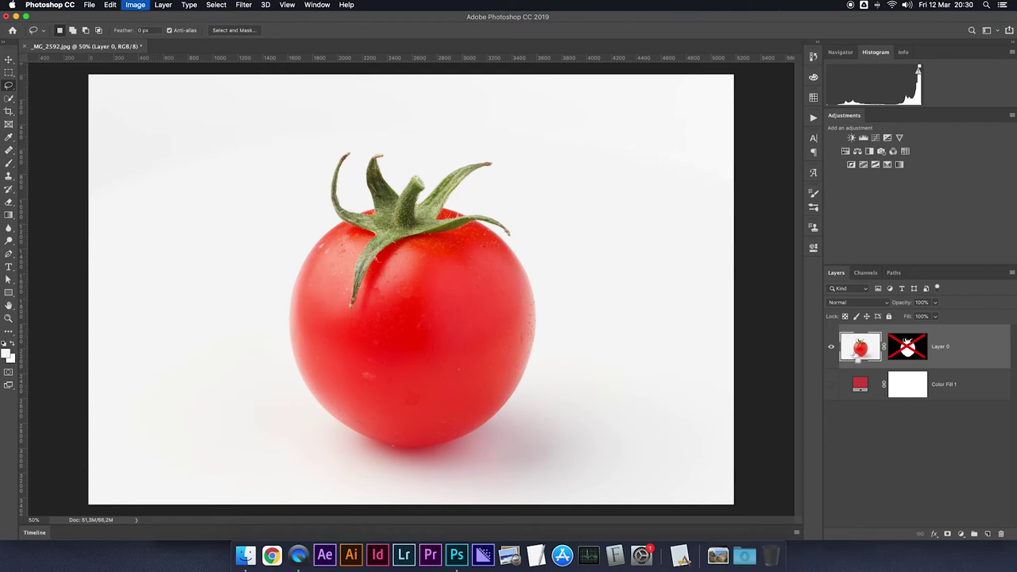
key("super+i")
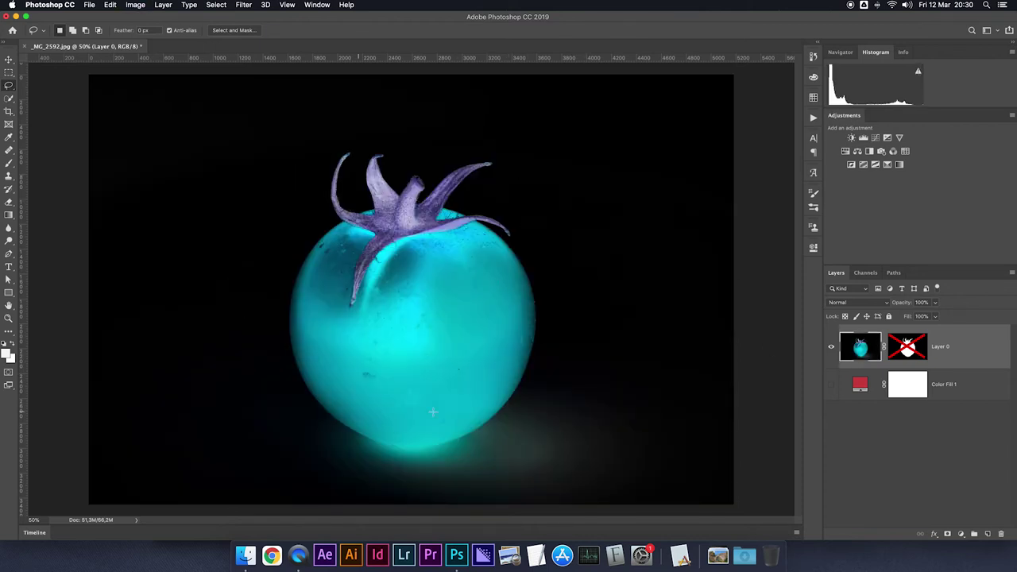
key("super+i")
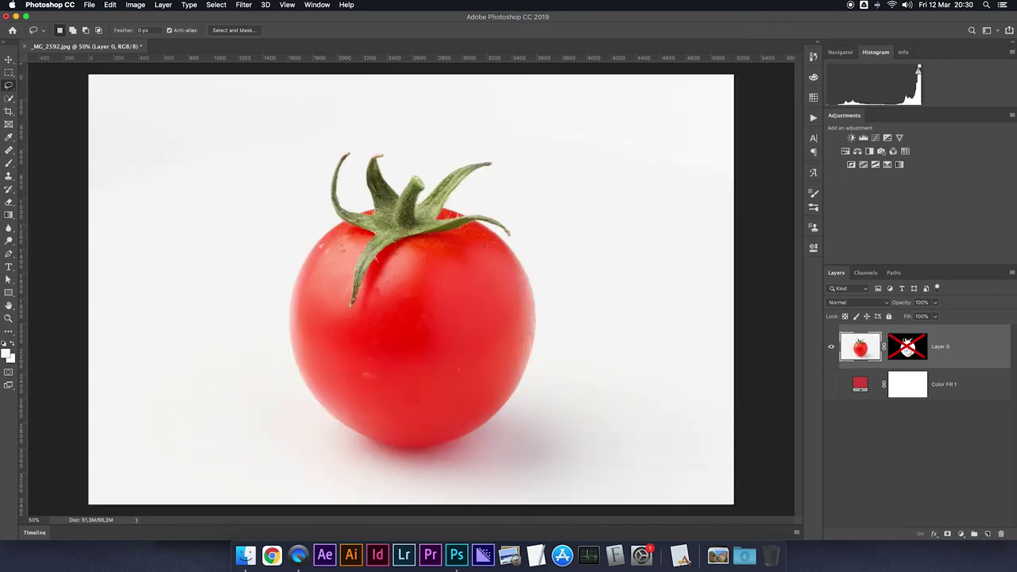
left_click(909, 350, "shift")
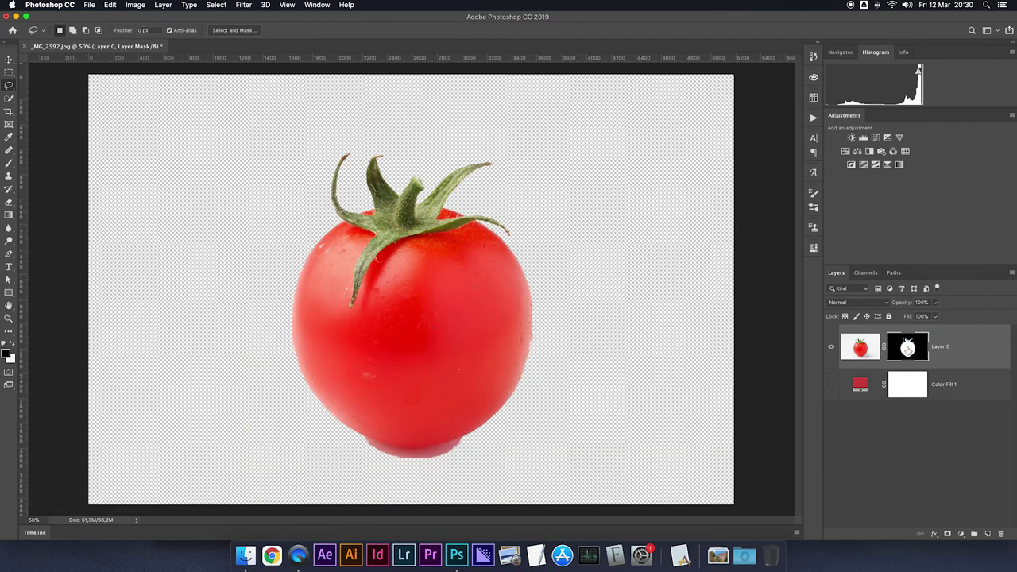
key("super+i")
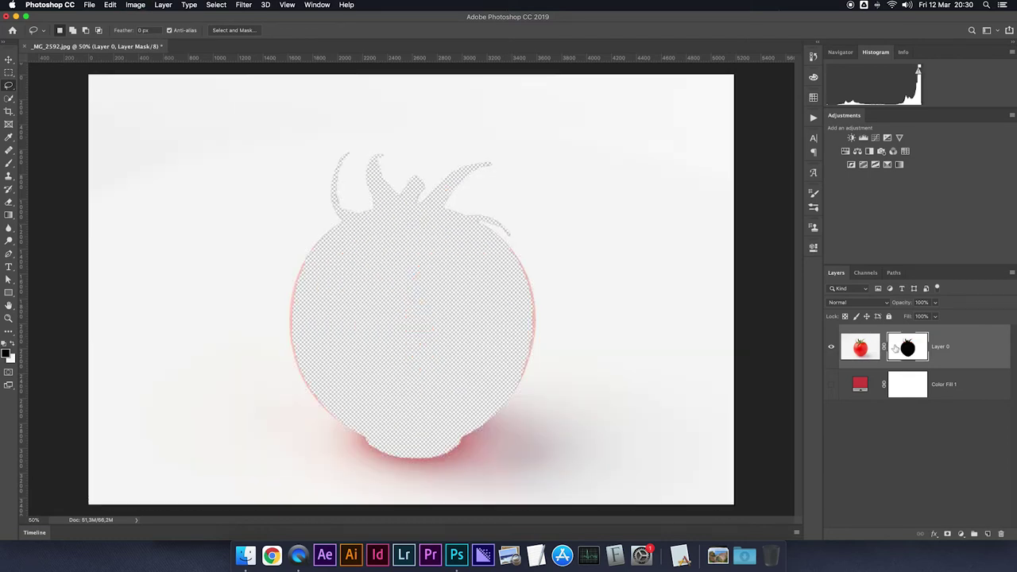
key("super+i")
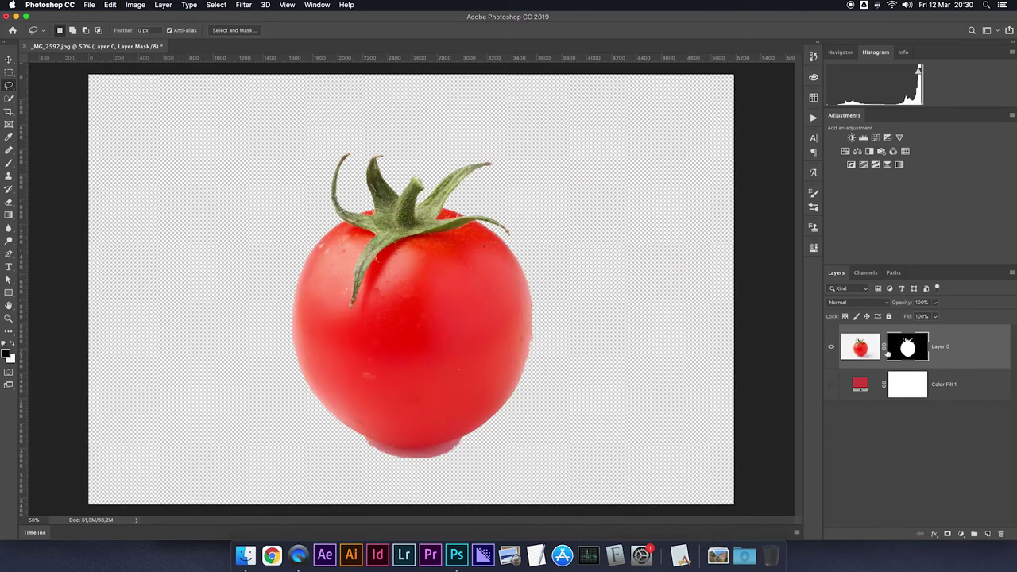
left_click(908, 350, "shift")
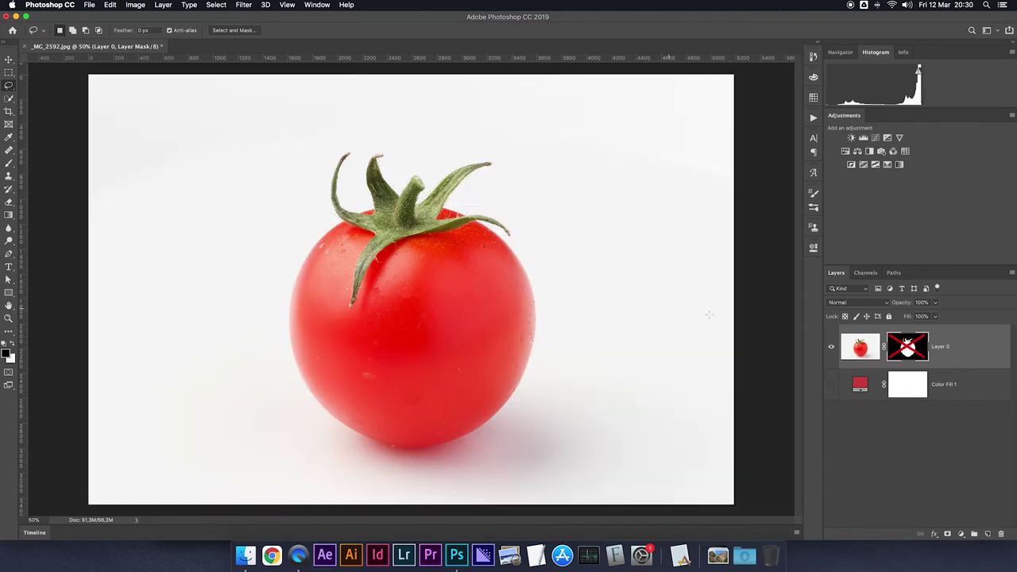
Step: Re-enable and then delete Layer 0's layer mask
left_click(908, 348, "shift")
right_click(907, 347)
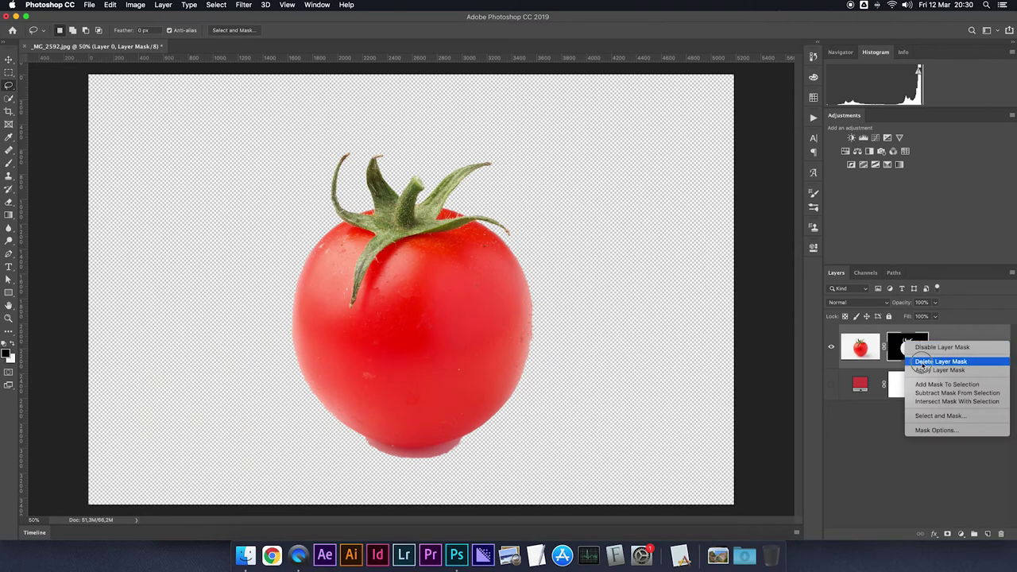
left_click(922, 363)
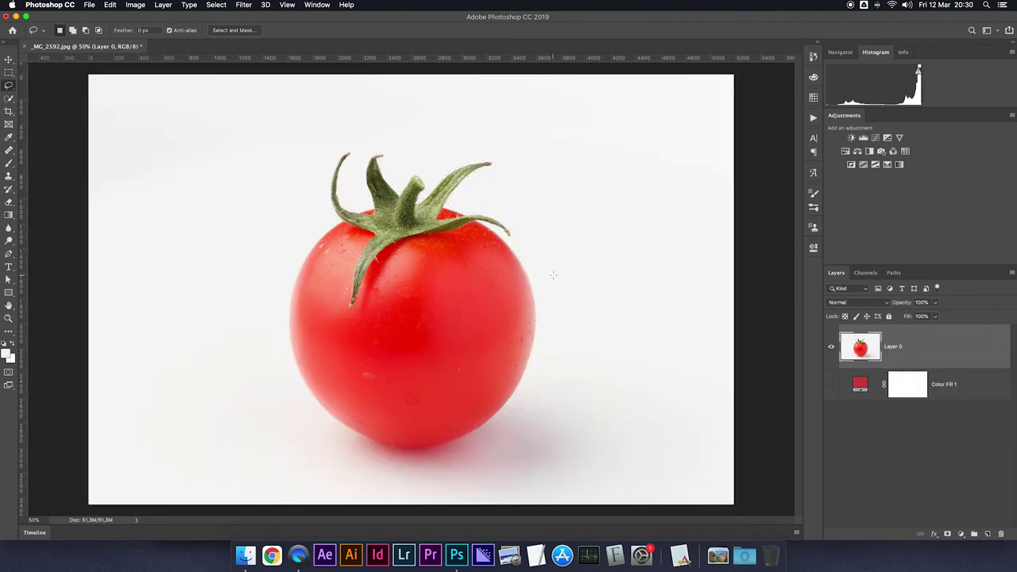
Step: Reset to default colours so black is the foreground colour
key("g")
left_click(8, 354)
left_click_drag(682, 302, 590, 322)
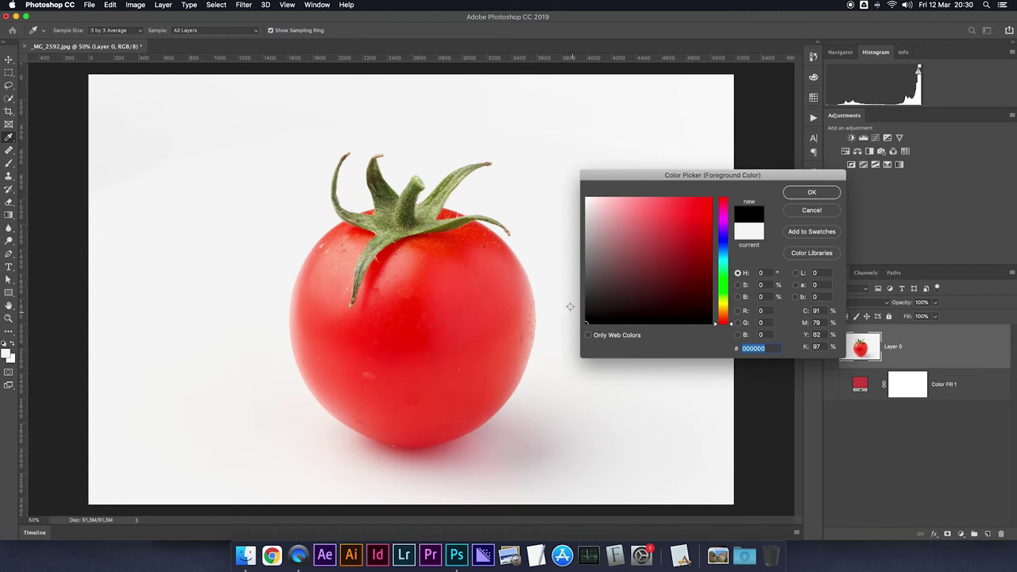
left_click(803, 211)
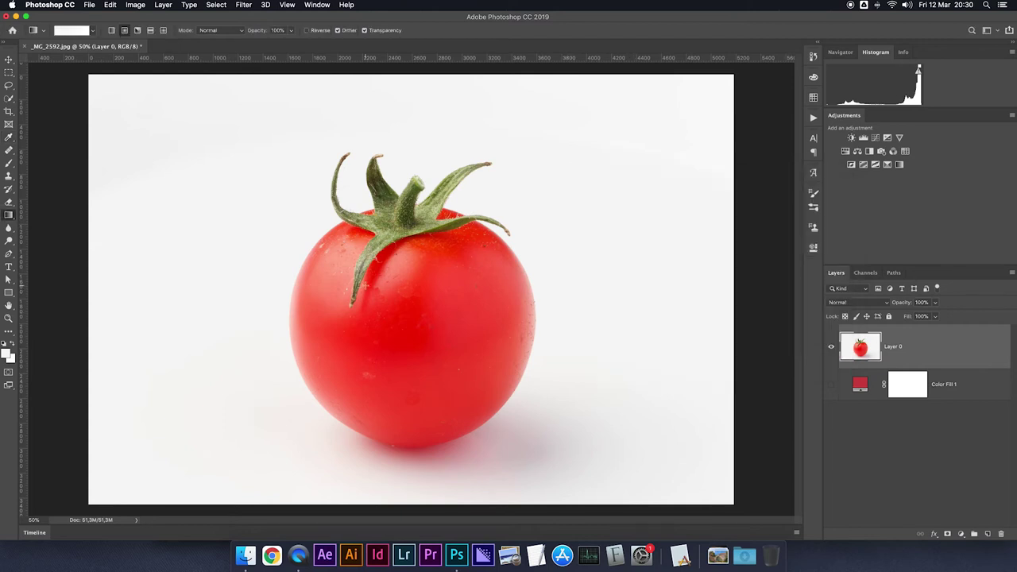
key("d")
Step: Switch to the Brush tool and enlarge its size
right_click(573, 246)
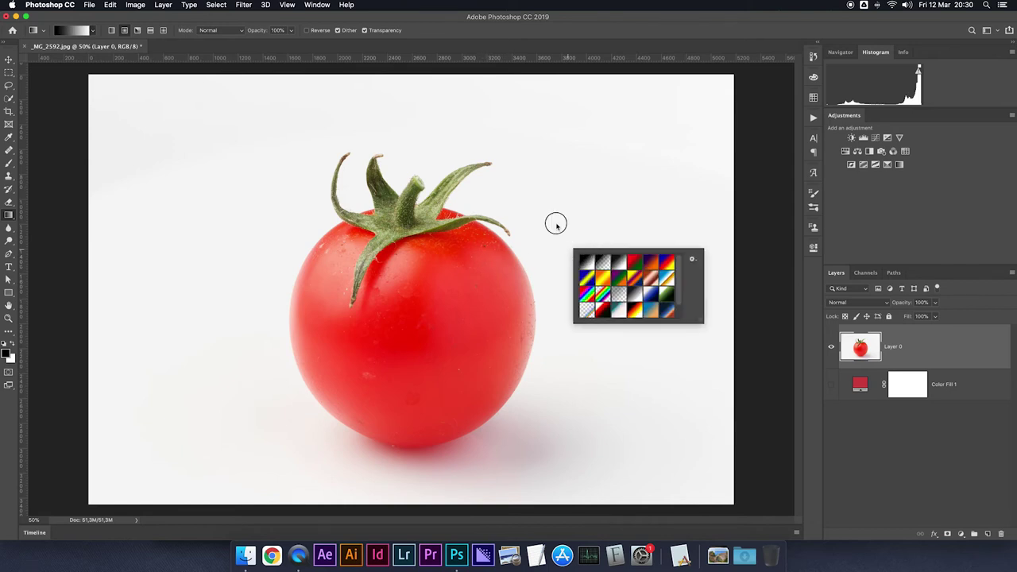
key("Escape")
left_click(7, 164)
left_click_drag(432, 168, 469, 167)
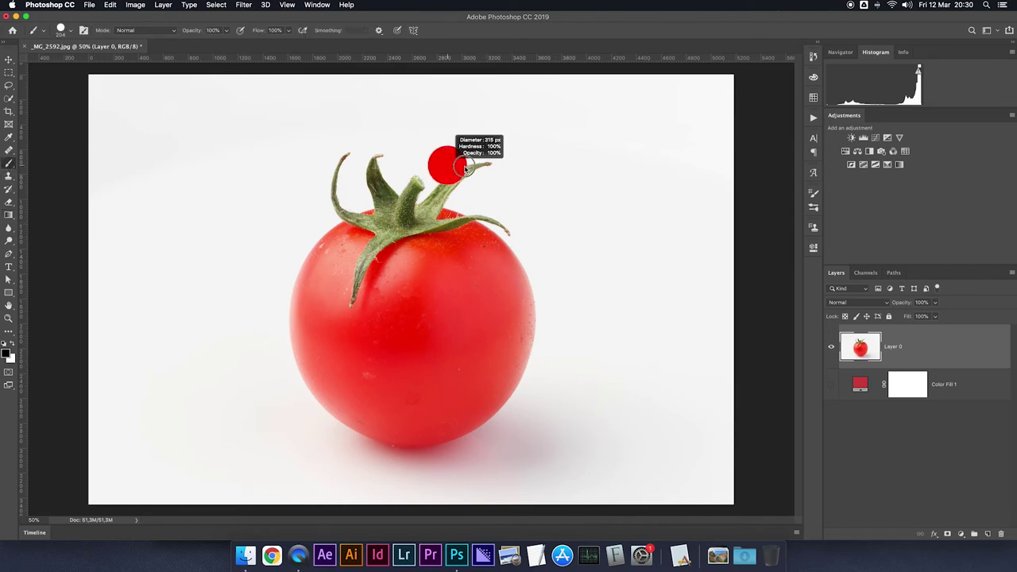
Step: Add a layer mask to Layer 0 and paint out two strips right of the tomato
left_click(947, 534)
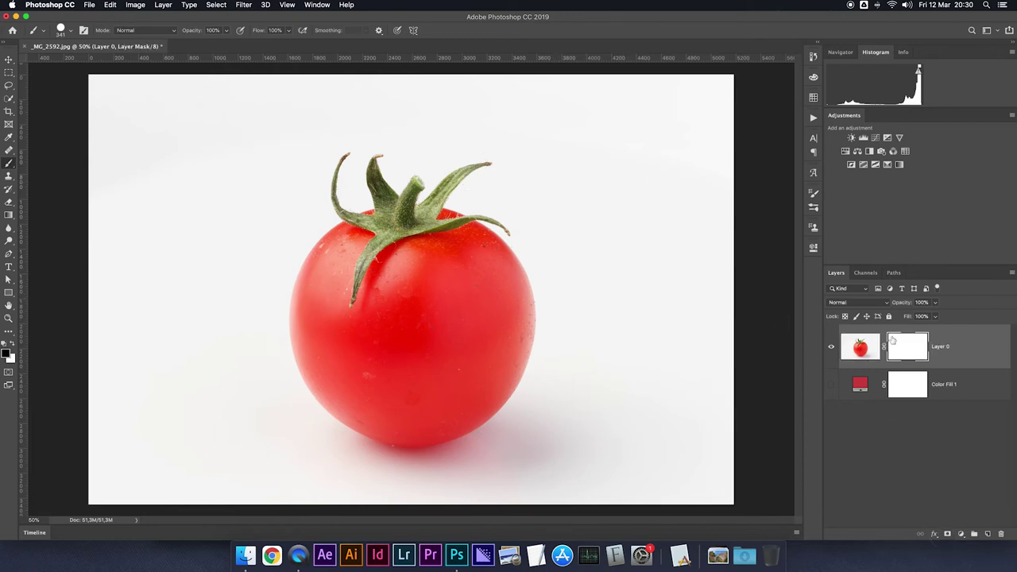
left_click(604, 185)
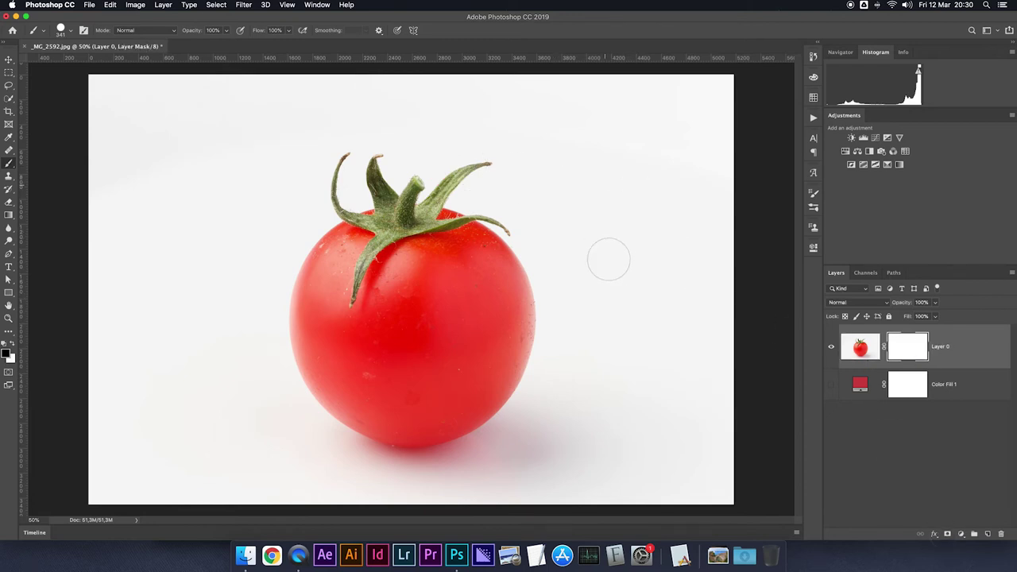
left_click(613, 303, "shift")
left_click(660, 196)
left_click(677, 372, "shift")
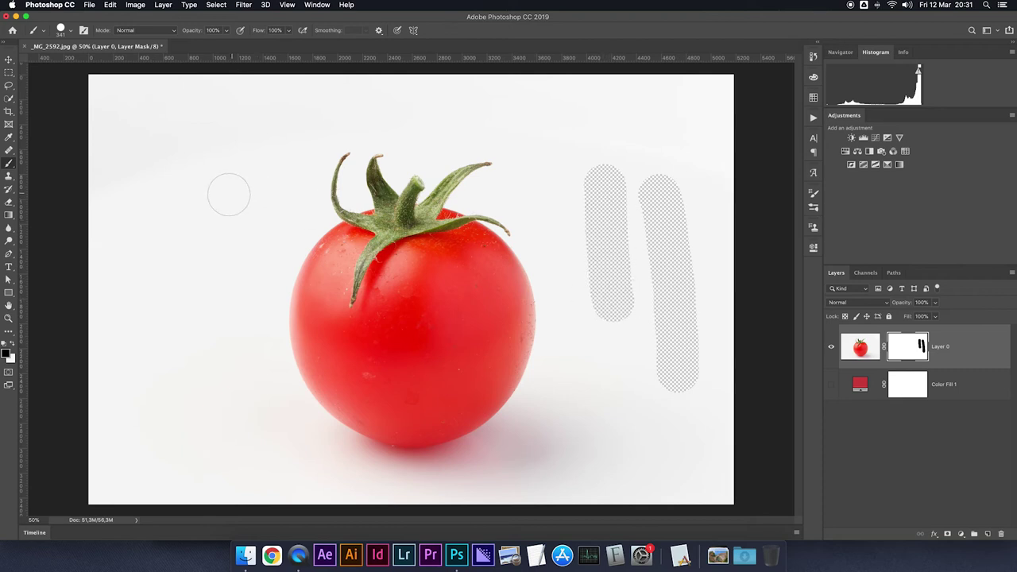
Step: Paint two black strokes directly onto the tomato photo
left_click(866, 343)
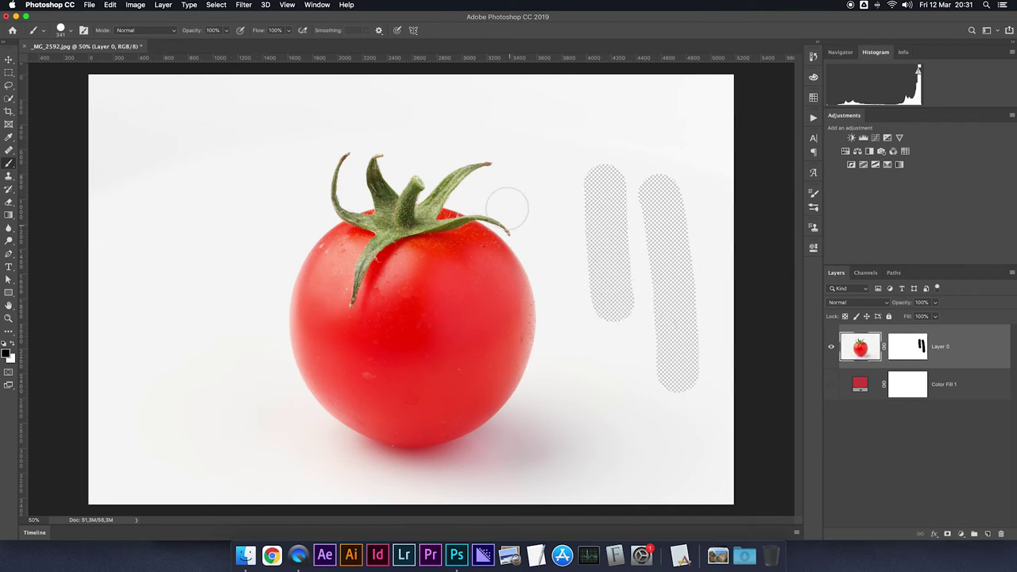
left_click_drag(569, 172, 598, 317)
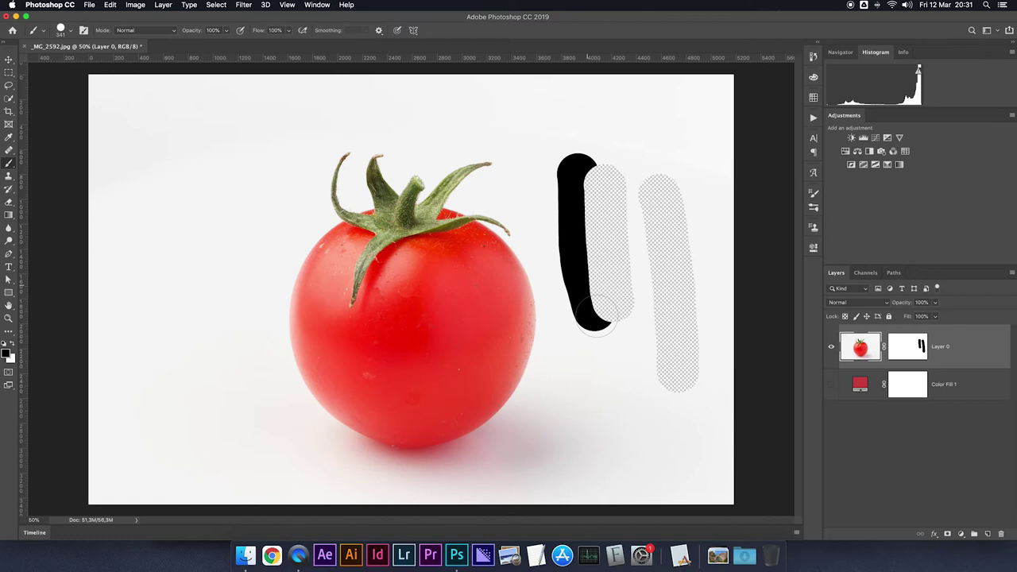
mouse_move(645, 178)
left_mouse_down()
mouse_move(665, 385)
mouse_move(628, 163)
left_mouse_up()
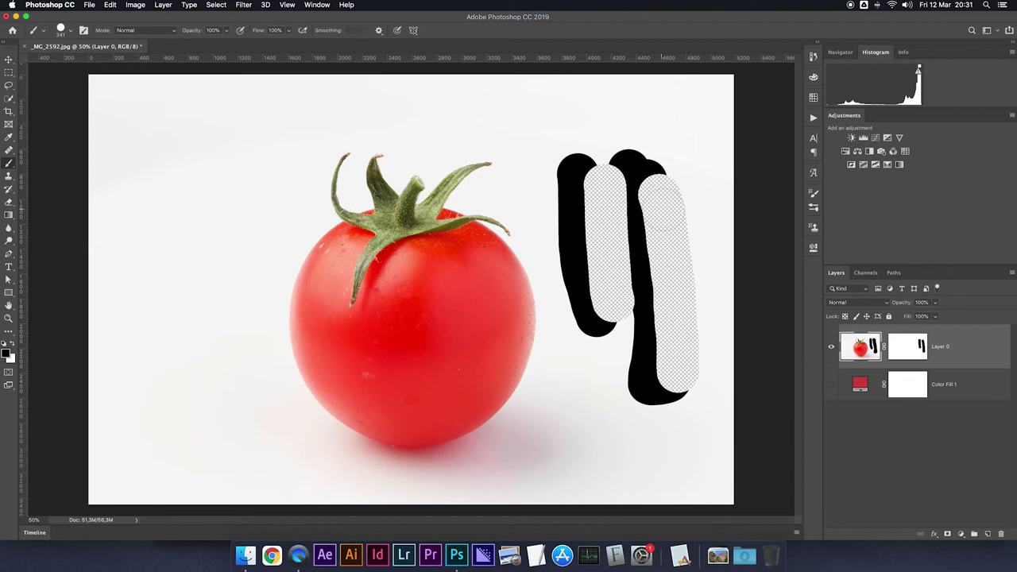
Step: Erase strokes across the background, black paint and tomato with the Eraser
left_click(9, 205)
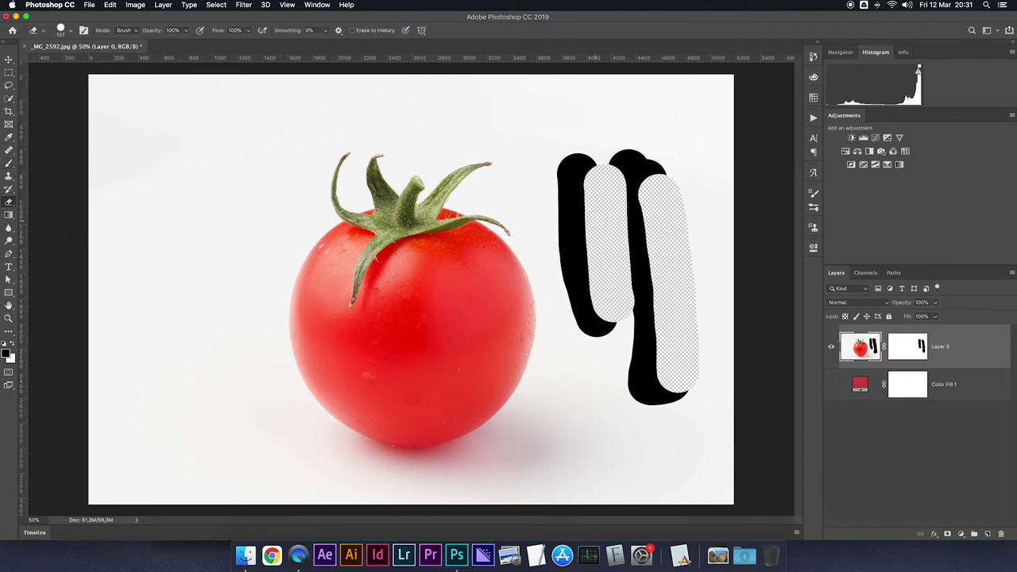
mouse_move(565, 122)
left_mouse_down()
mouse_move(675, 109)
mouse_move(695, 177)
left_mouse_up()
left_click_drag(721, 222, 724, 247)
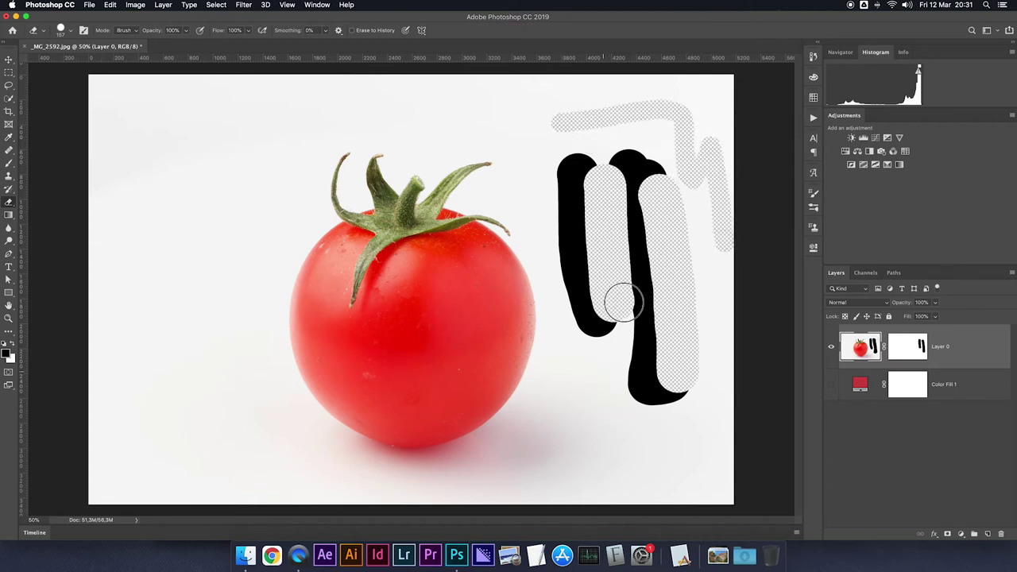
mouse_move(674, 411)
left_mouse_down()
mouse_move(702, 395)
mouse_move(618, 266)
mouse_move(654, 318)
left_mouse_up()
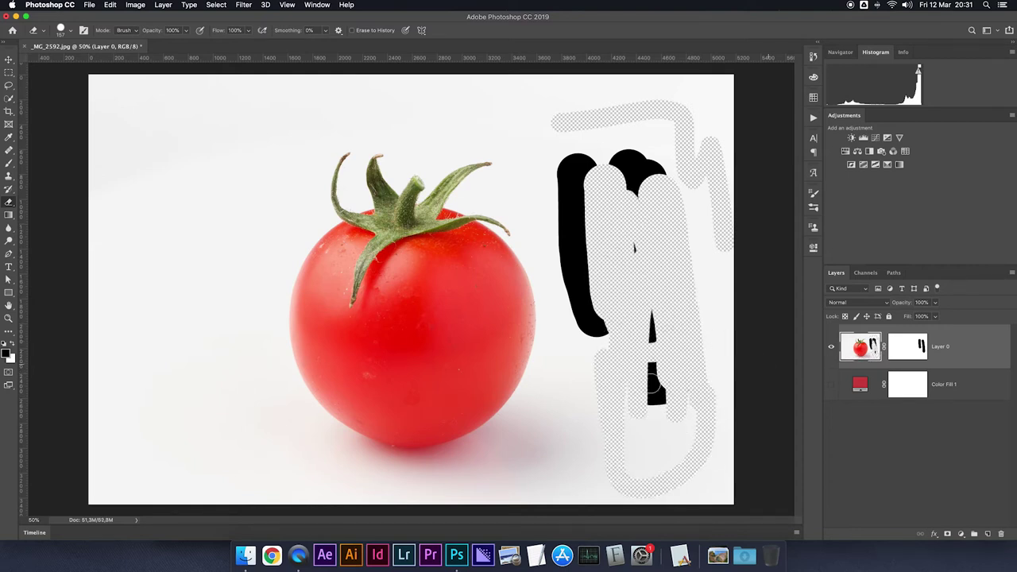
left_click_drag(556, 354, 264, 476)
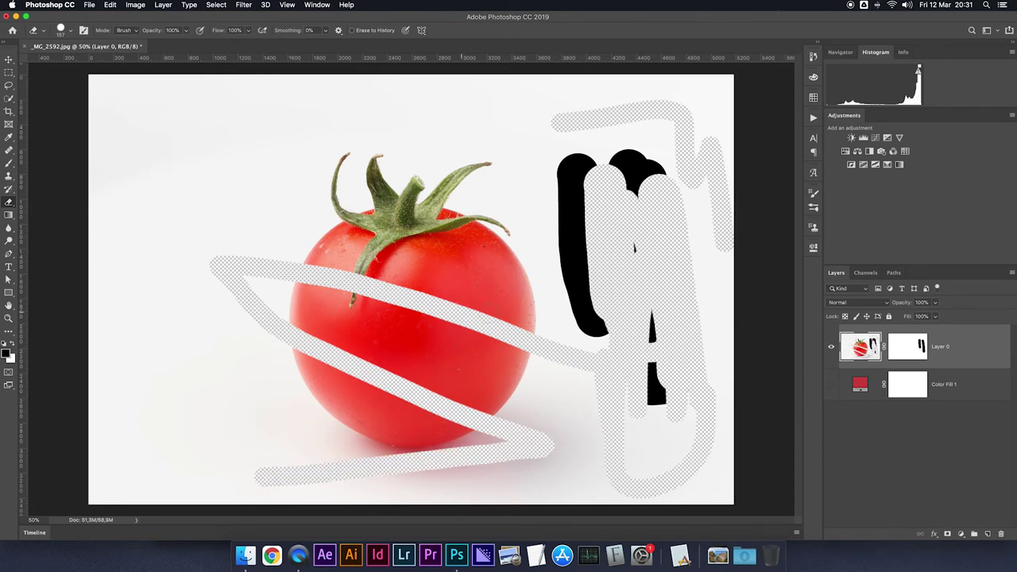
Step: Undo the erasures and select Layer 0's mask again
key("ctrl+z")
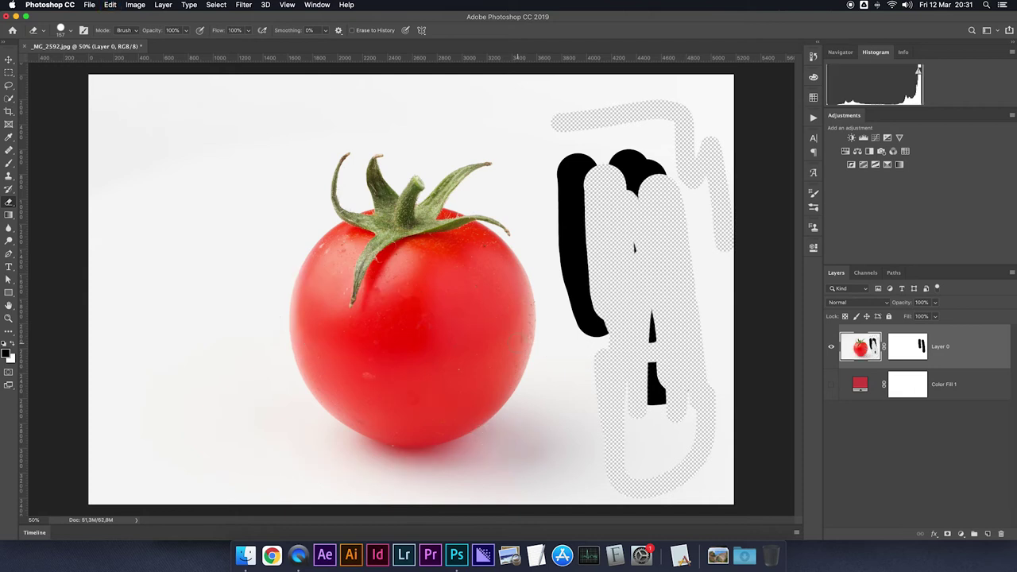
key("ctrl+z")
key("ctrl+z")
key("ctrl+z")
key("ctrl+z")
key("ctrl+z")
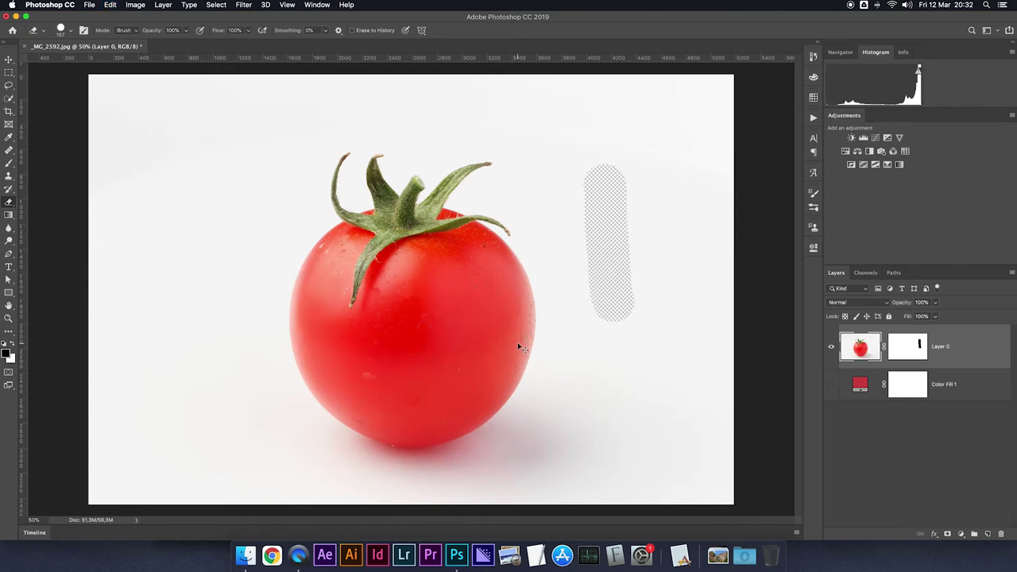
key("ctrl+z")
left_click_drag(602, 185, 609, 419)
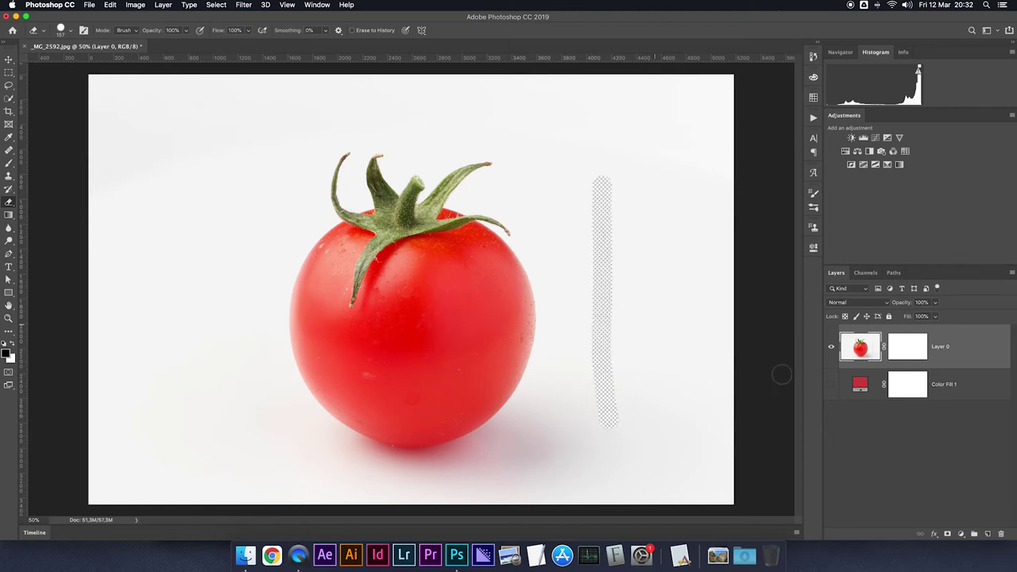
left_click(860, 349, "super")
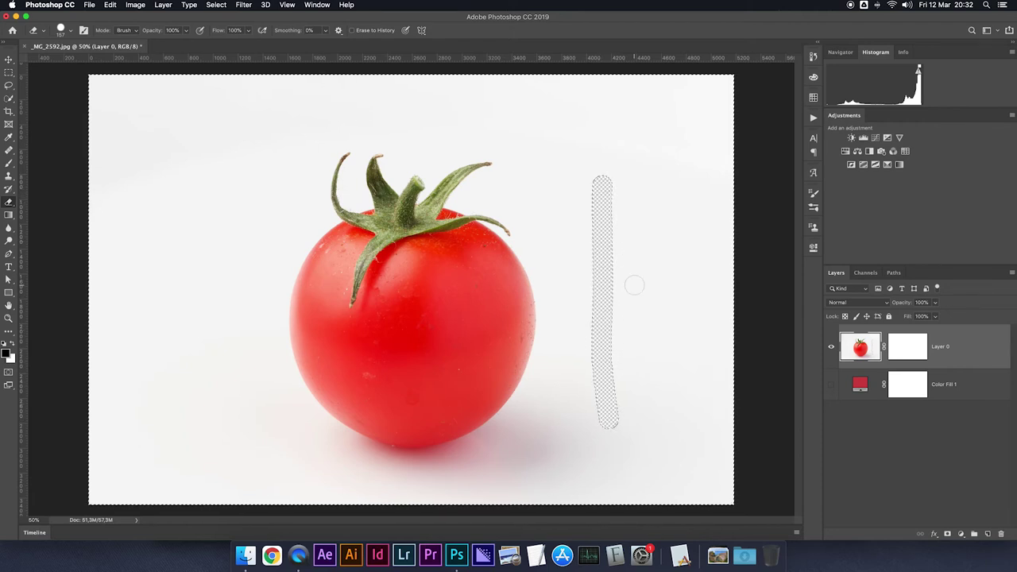
key("super+z")
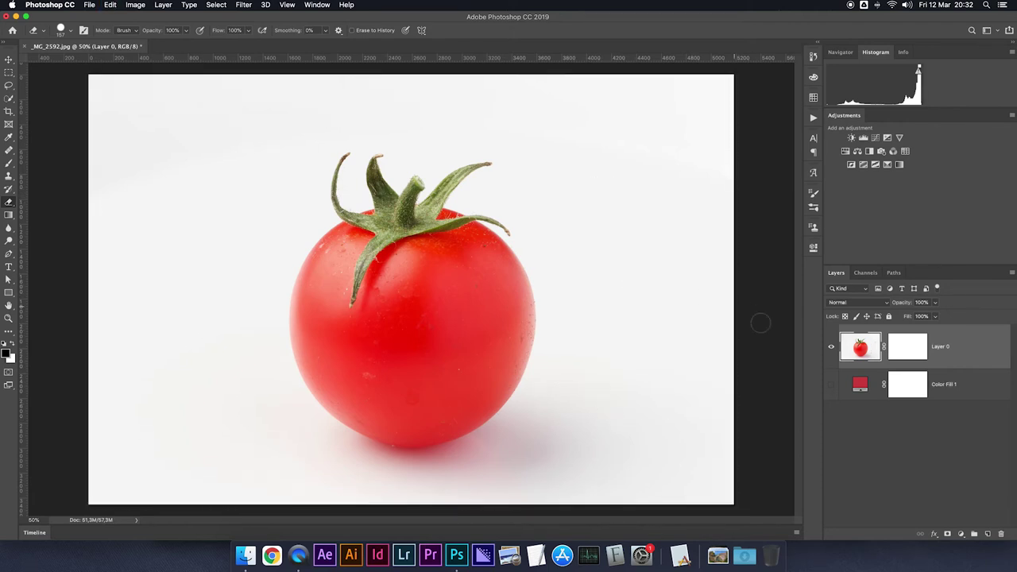
left_click(907, 347)
Step: Brush a black vertical strip on the mask right of the tomato
key("b")
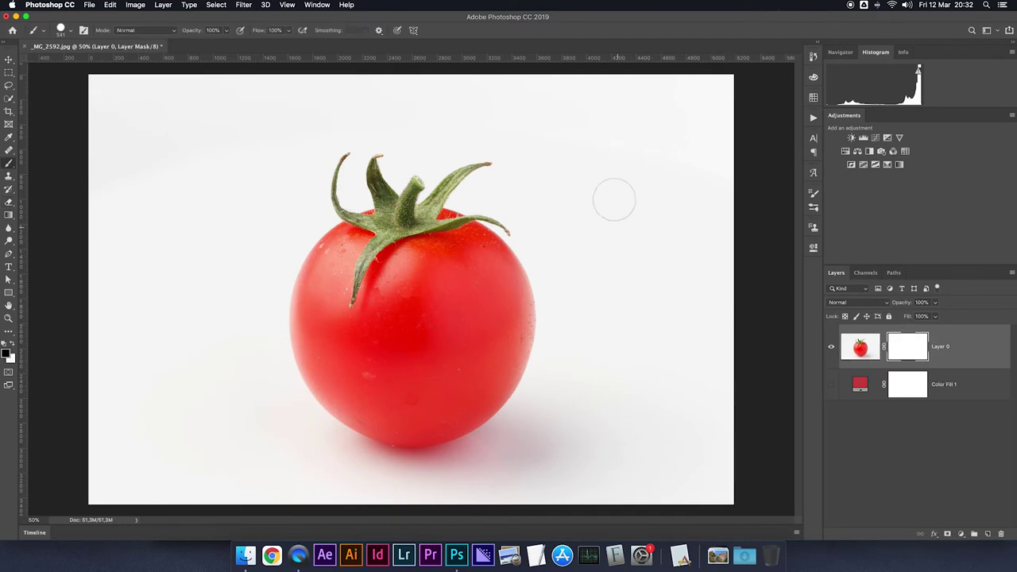
left_click_drag(612, 157, 606, 418)
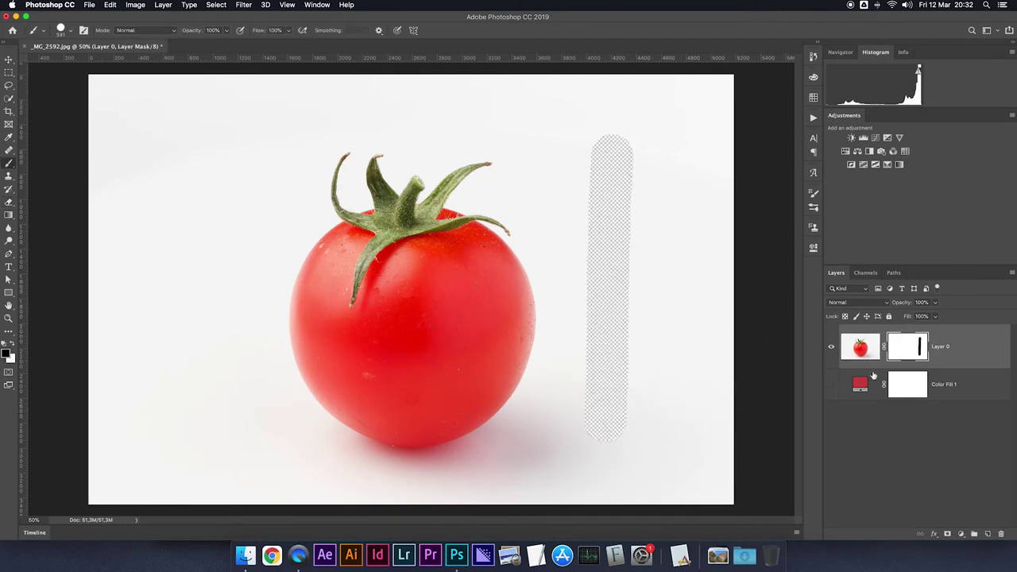
left_click(861, 348, "super")
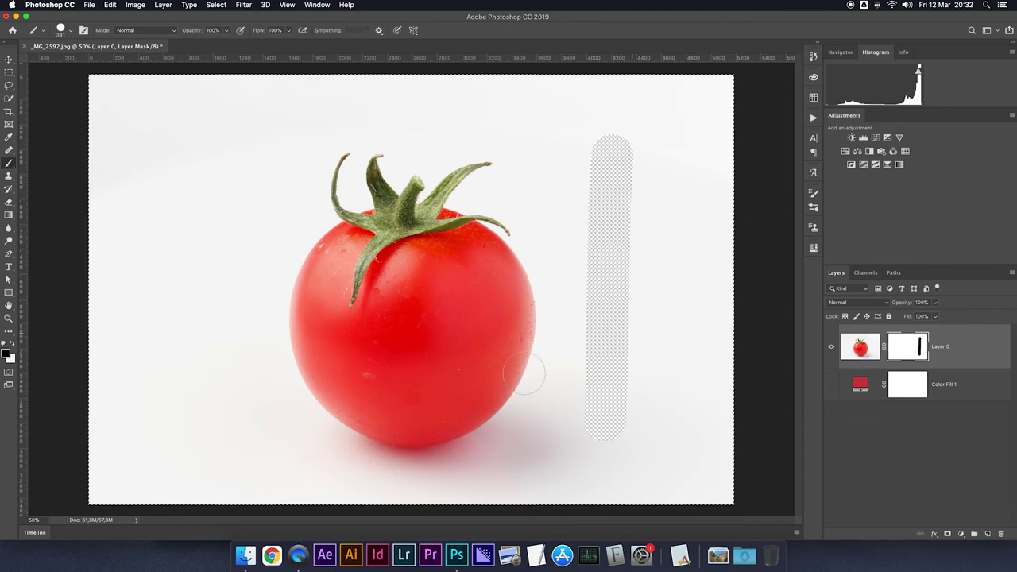
left_click(905, 353, "shift")
left_click(906, 352, "shift")
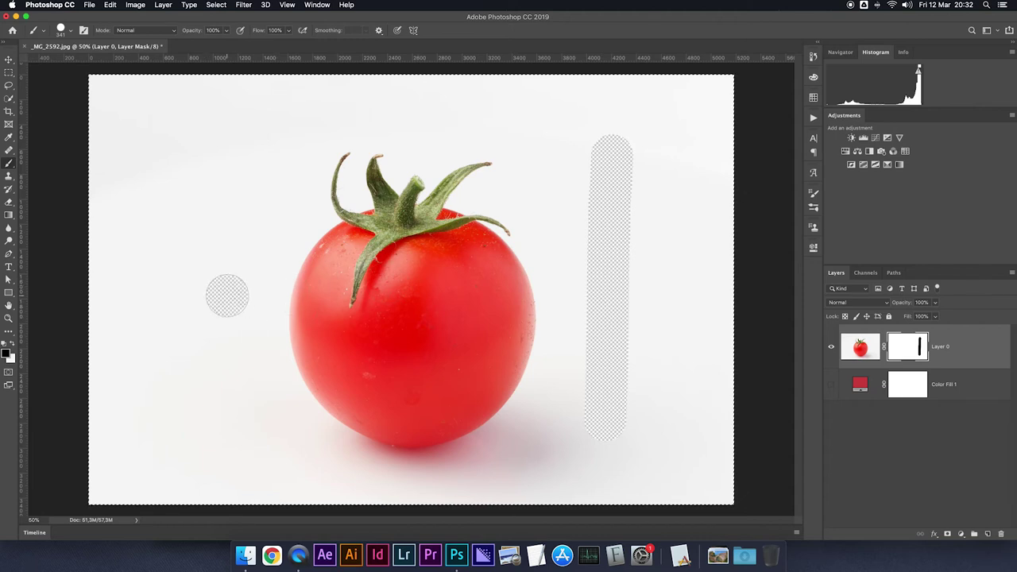
Step: Brush a horizontal band across the tomato, deselect, and compare the mask on and off
left_click_drag(227, 297, 611, 310)
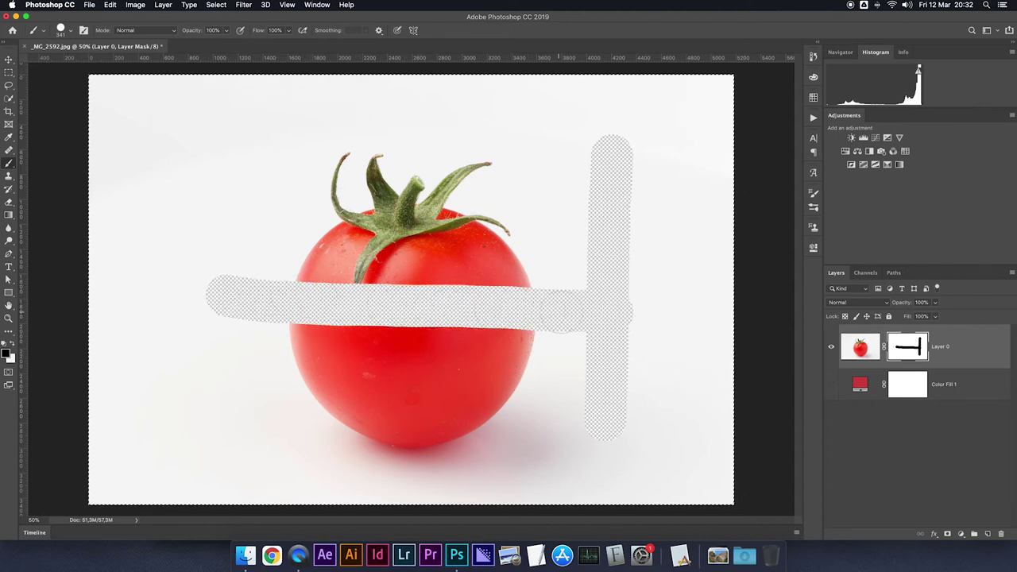
left_click(914, 350, "shift")
left_click(914, 348, "shift")
left_click(906, 349, "shift")
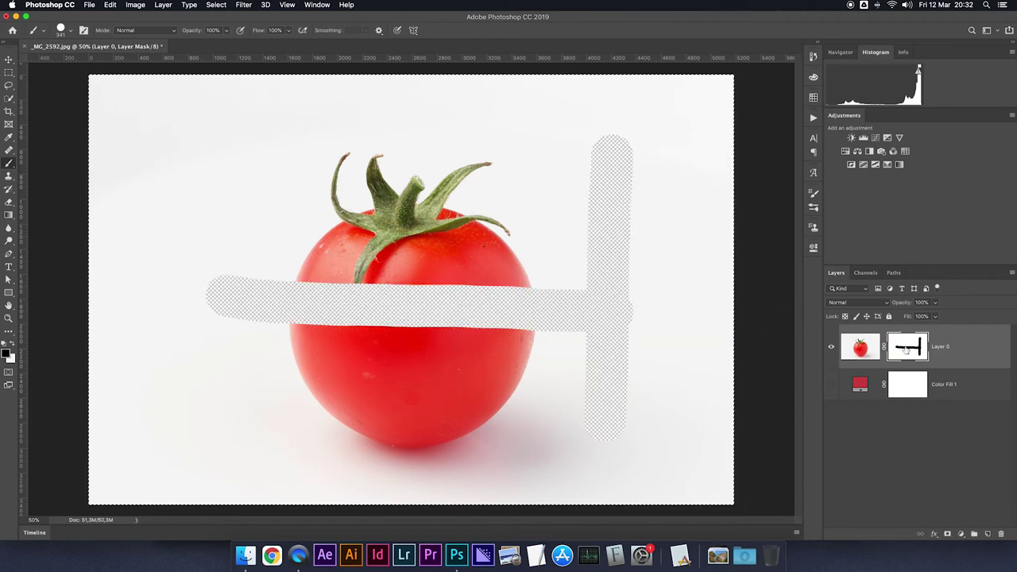
left_click(907, 350, "shift")
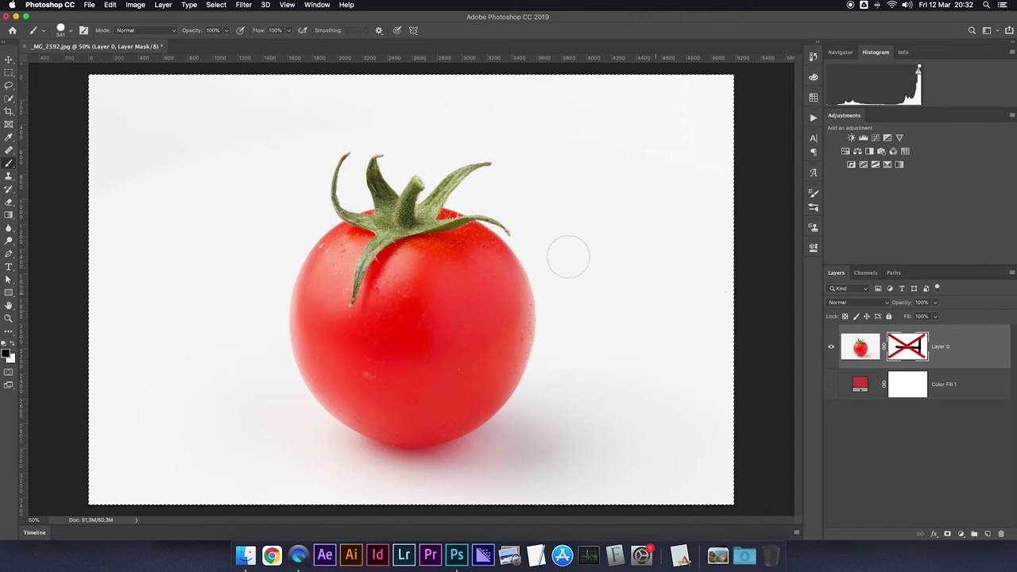
key("super+d")
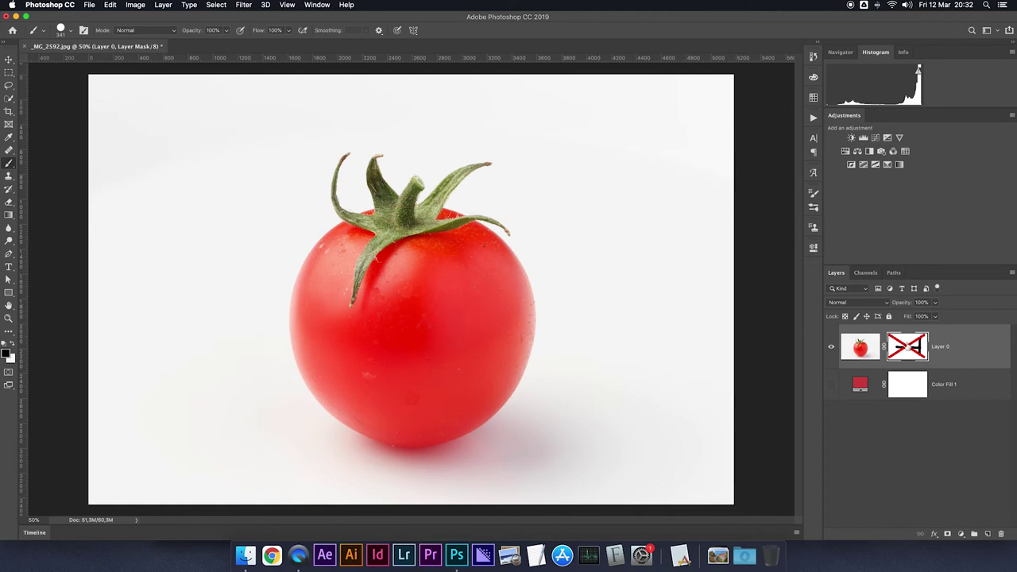
left_click(905, 348, "shift")
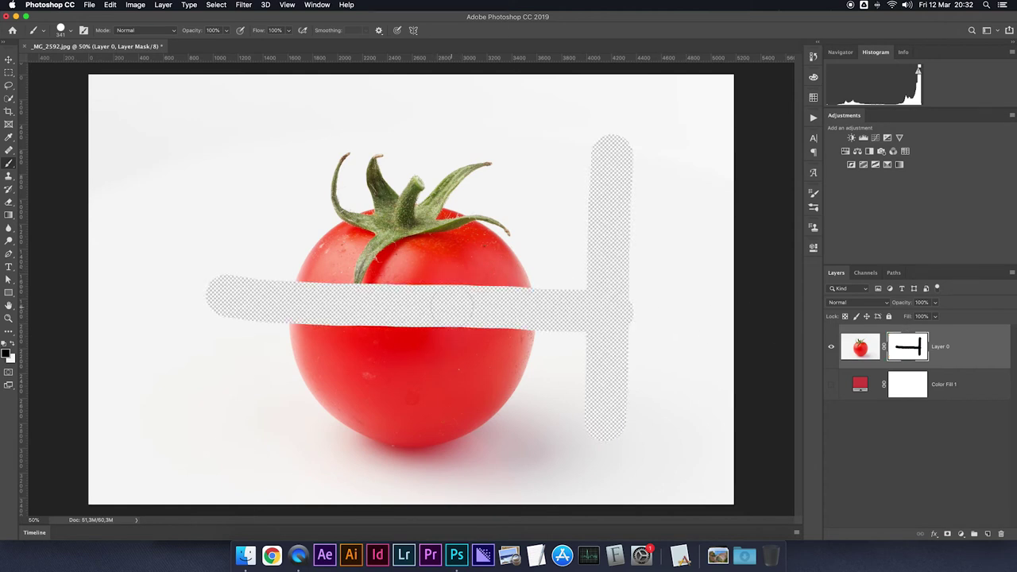
Step: Paint white over the hidden band to reveal the tomato again
key("x")
mouse_move(381, 306)
left_mouse_down()
mouse_move(288, 306)
mouse_move(555, 309)
left_mouse_up()
left_click_drag(509, 342, 389, 358)
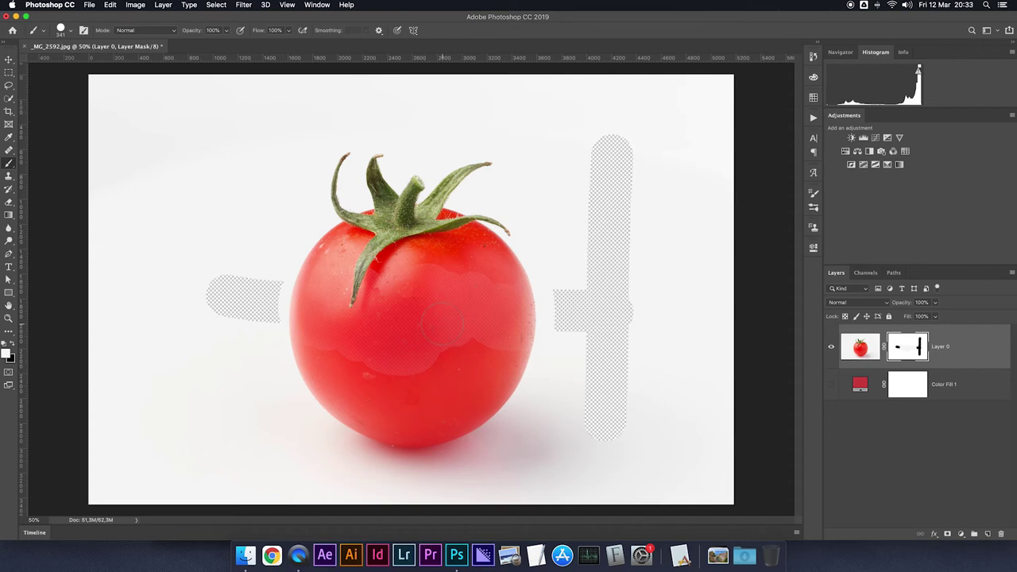
left_click_drag(444, 322, 485, 294)
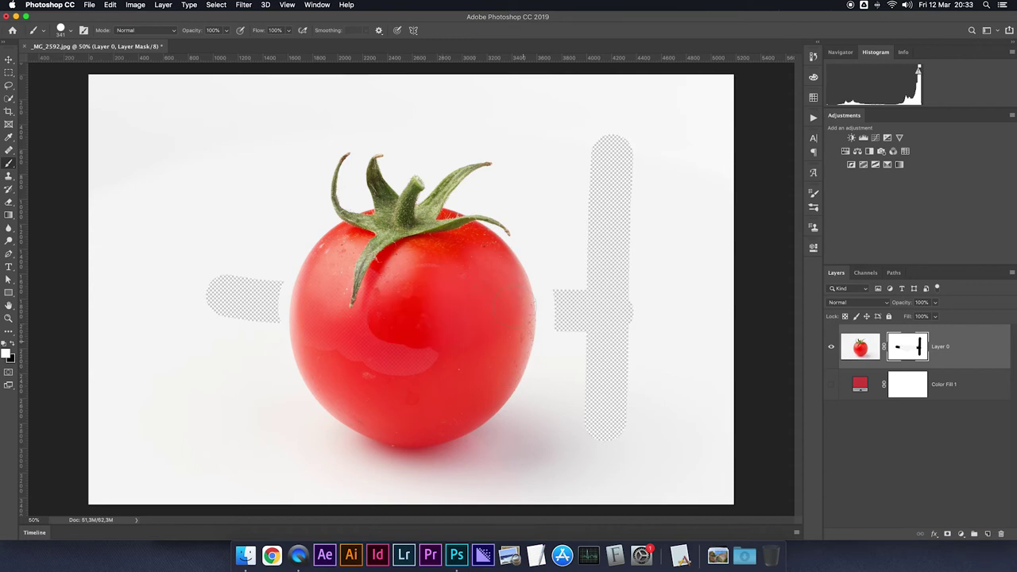
left_click_drag(376, 355, 305, 295)
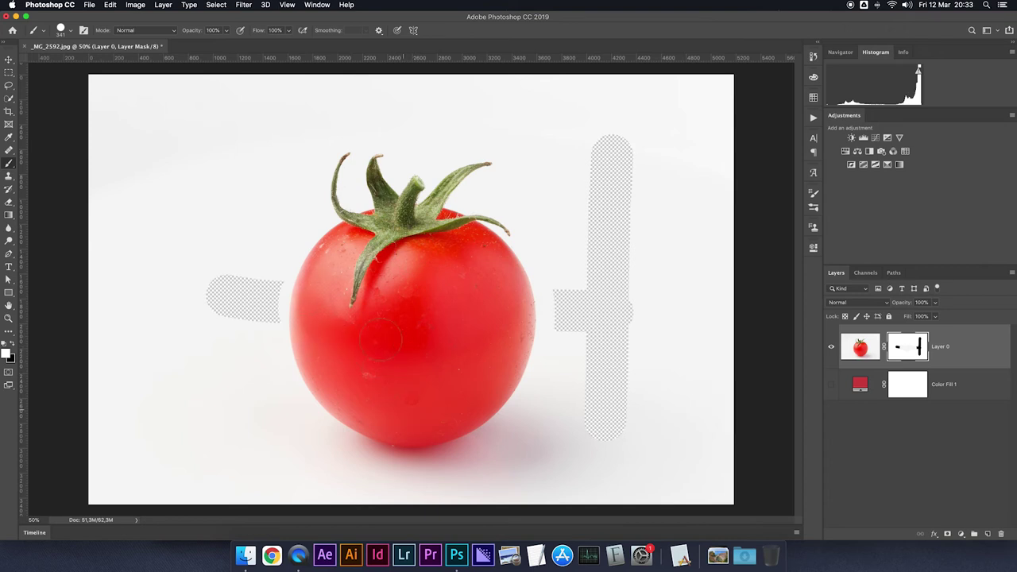
key("ctrl+z")
key("ctrl+shift+z")
key("ctrl+z")
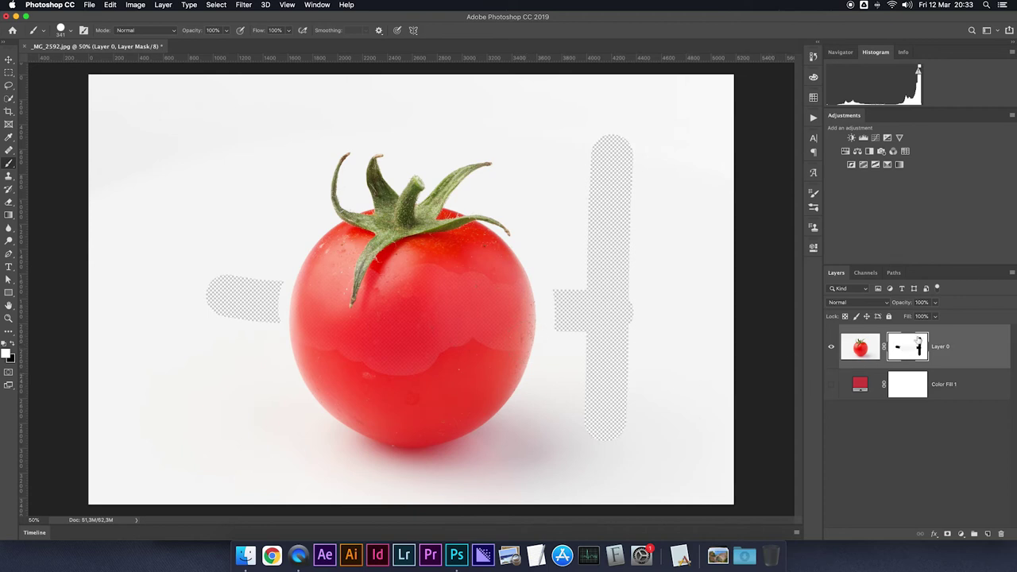
Step: Fill Layer 0's mask solid white with the foreground colour
left_click(867, 349)
left_click(896, 351)
left_click(861, 347)
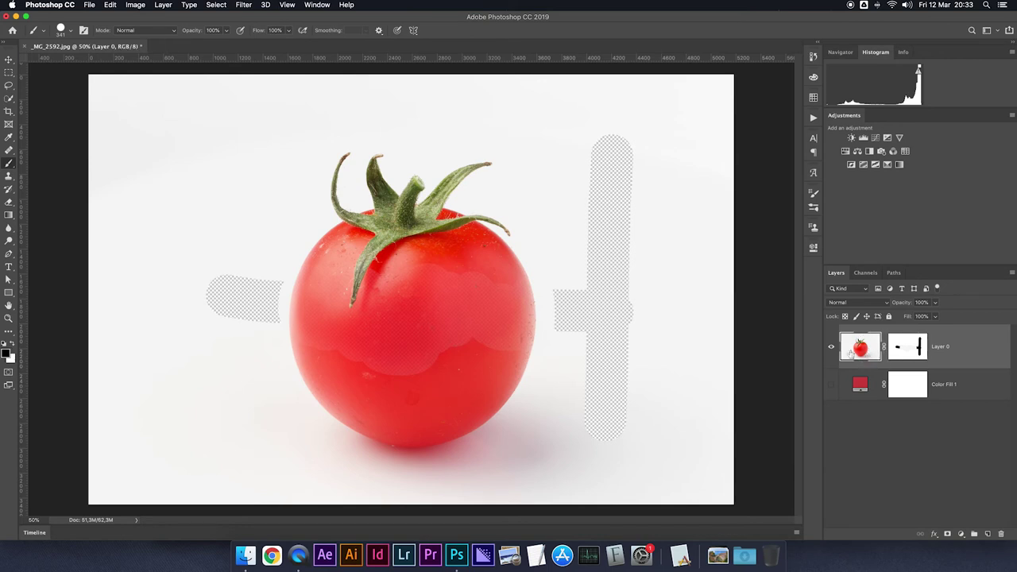
left_click(908, 354)
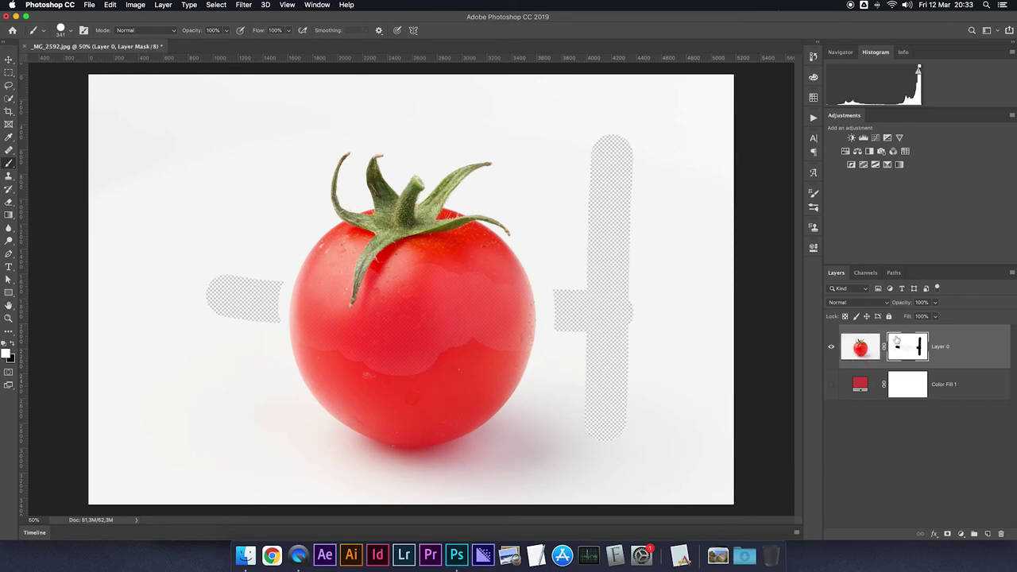
key("alt+BackSpace")
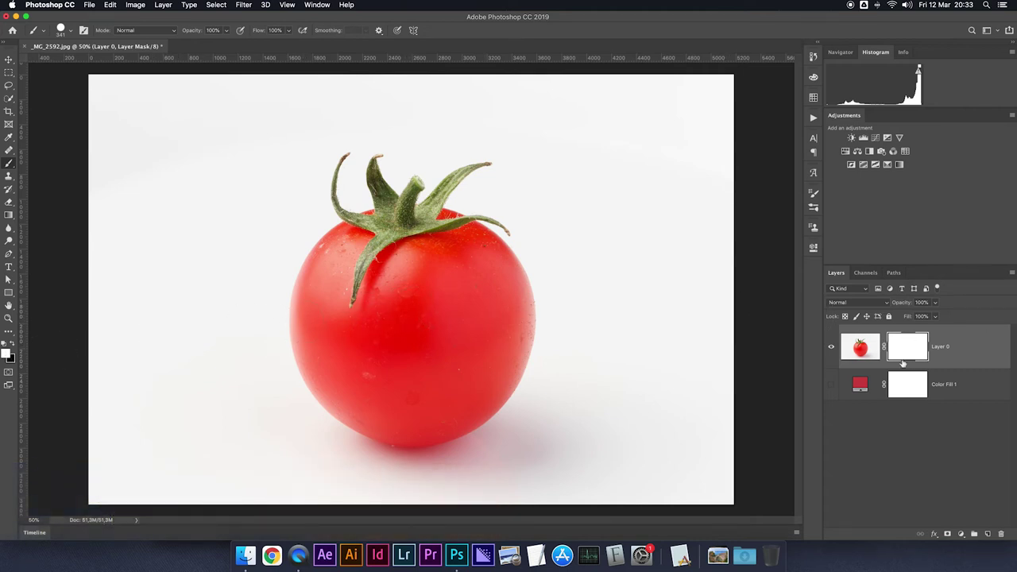
Step: Fill the tomato photo black, then undo that fill
left_click(871, 356)
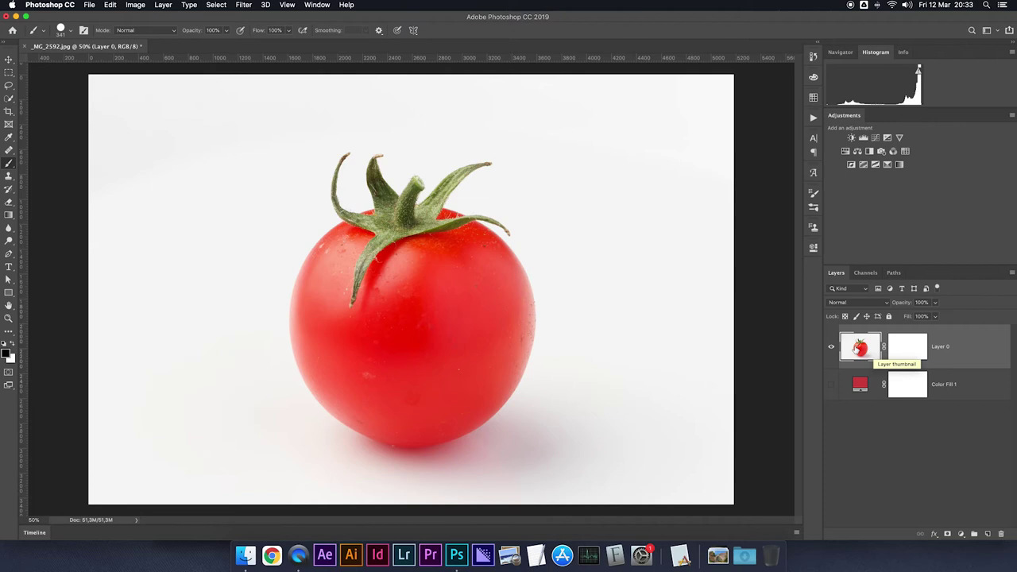
key("alt+BackSpace")
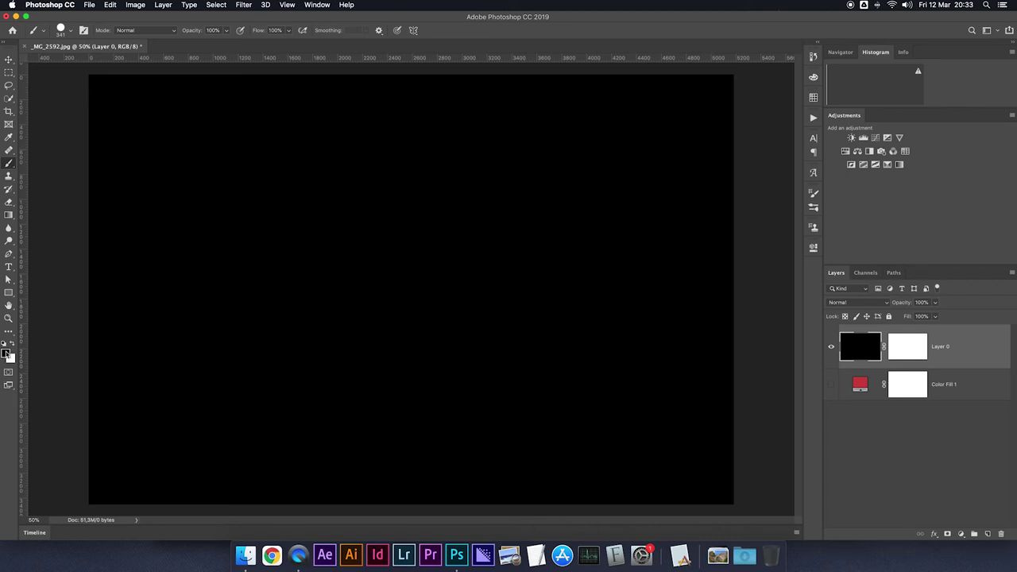
key("super+z")
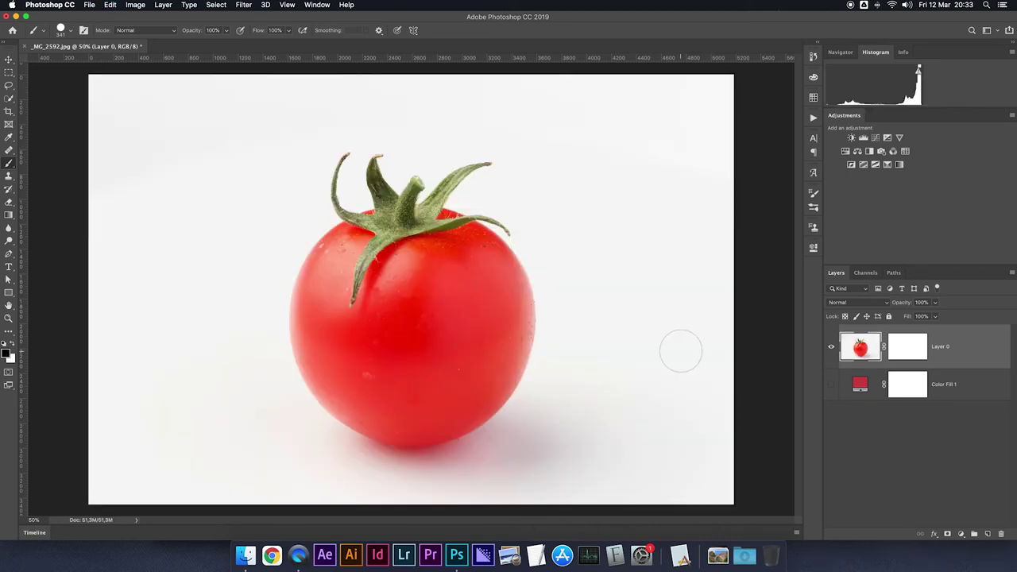
Step: Fill Layer 0's mask black, then invert it back to solid white
left_click(920, 346)
key("x")
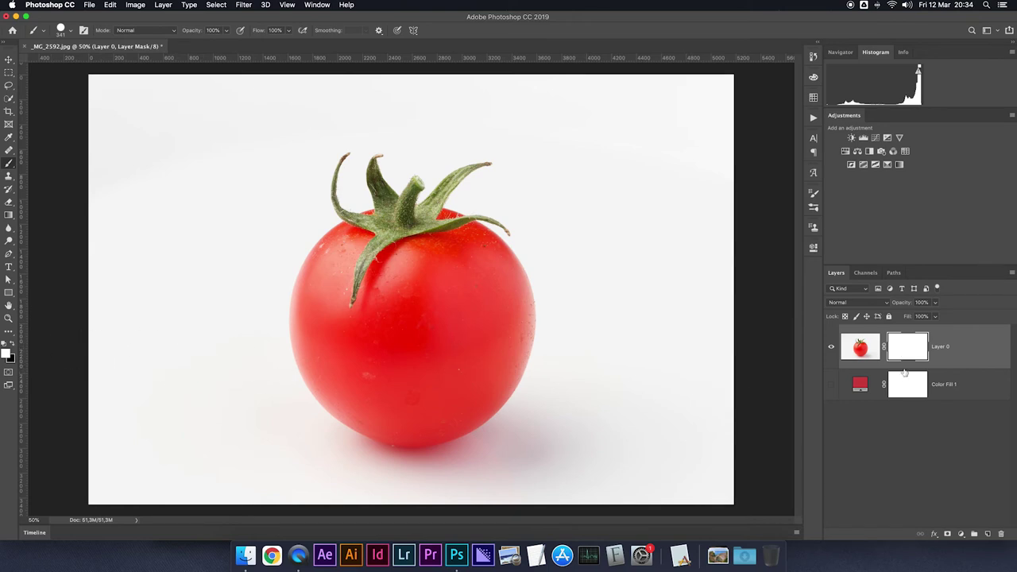
left_click(12, 344)
key("alt+BackSpace")
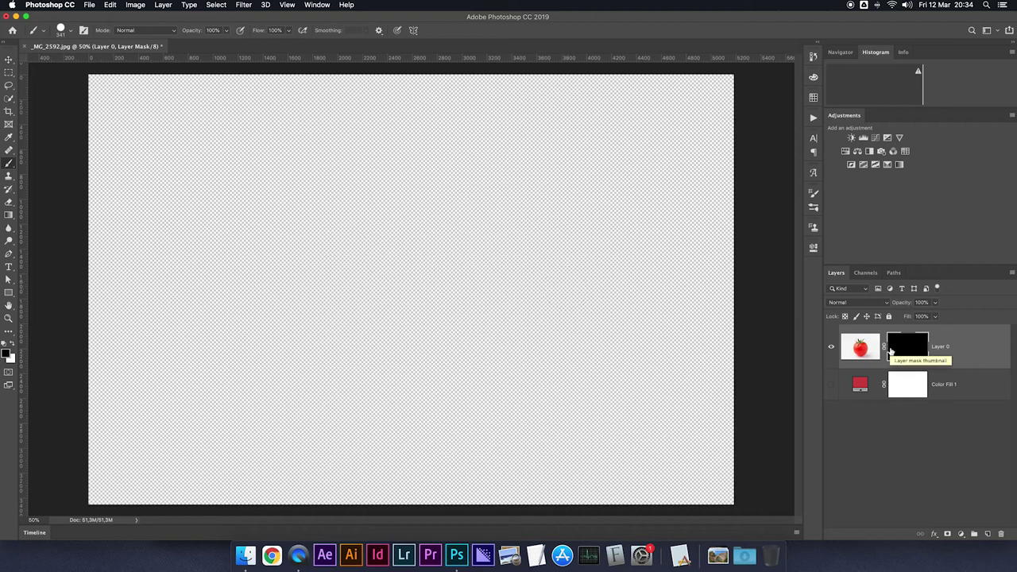
key("ctrl+i")
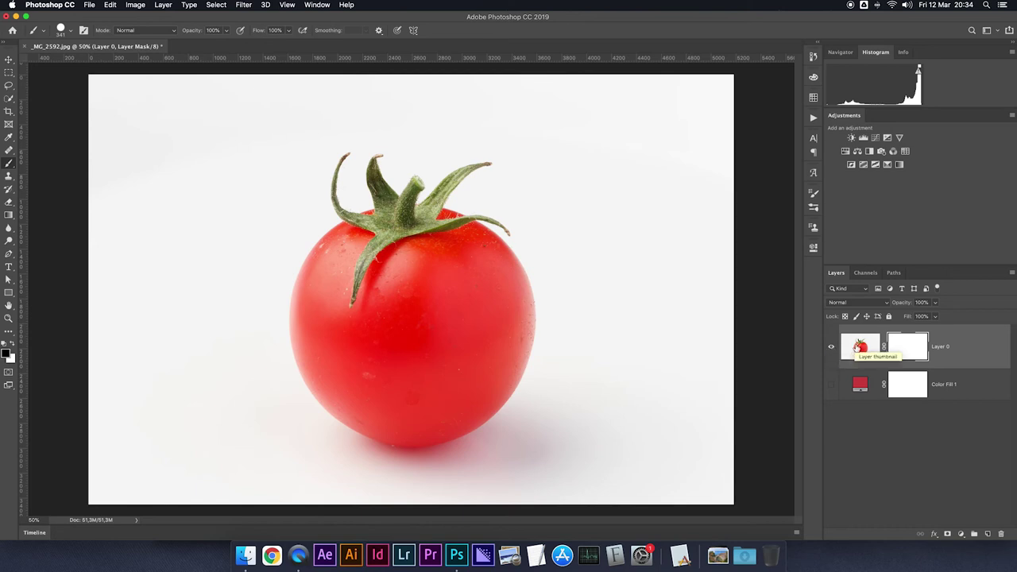
key("g")
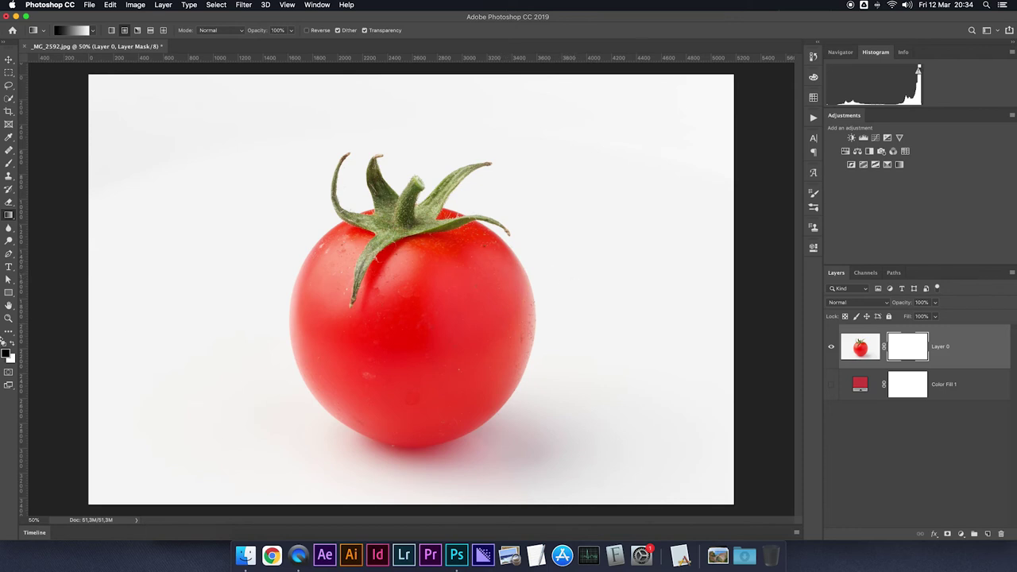
Step: Try white and grey foreground colours, then cancel to keep black
left_click(7, 354)
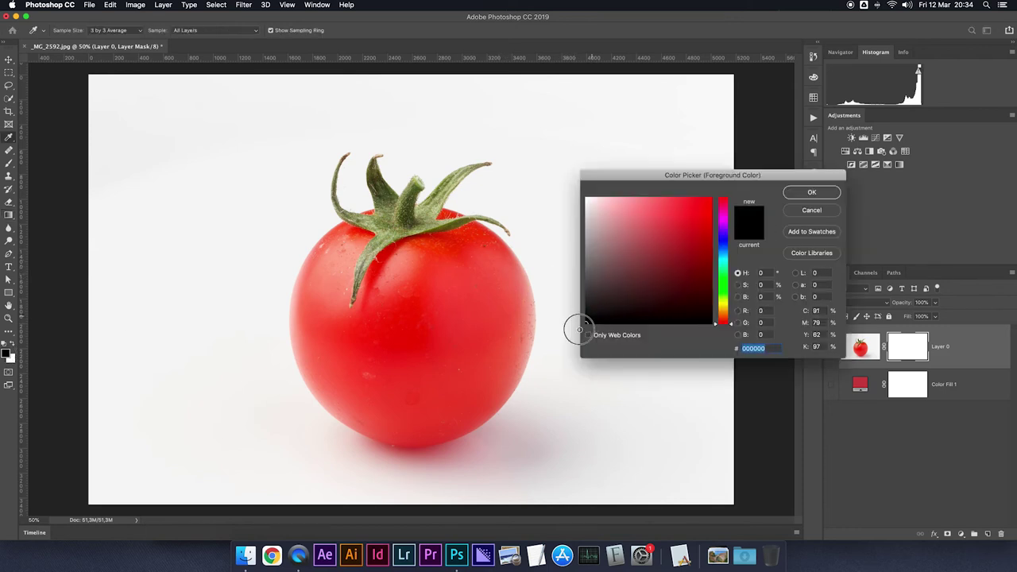
left_click_drag(630, 276, 569, 178)
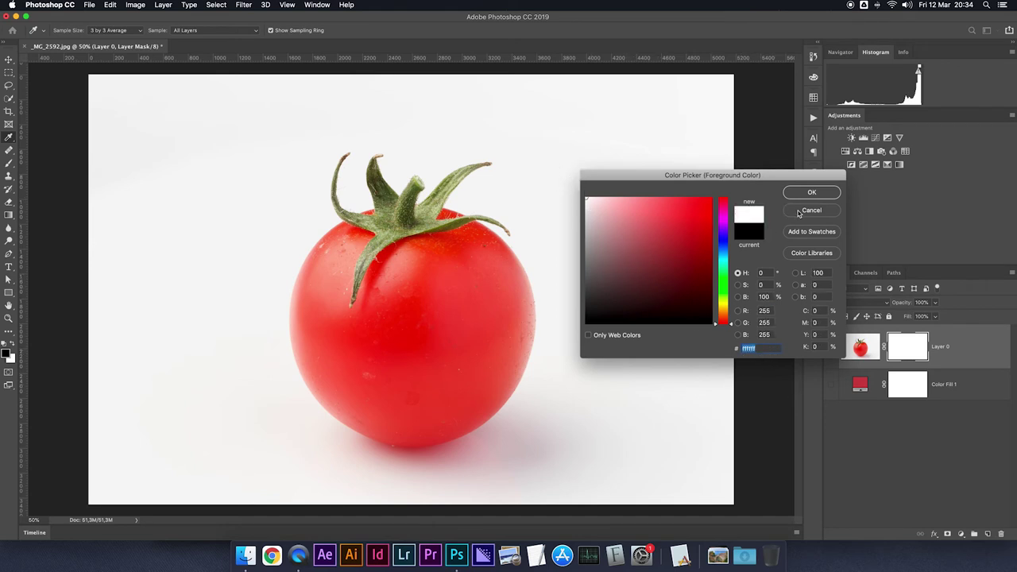
left_click(593, 236)
left_click_drag(594, 237, 581, 259)
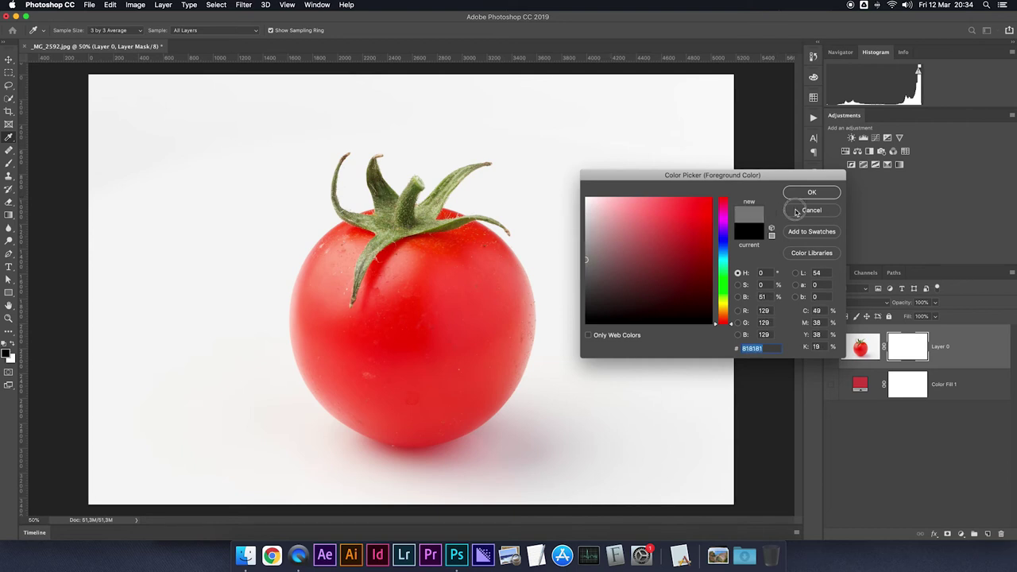
left_click(797, 210)
Step: Set the Gradient tool to Linear and check the gradient presets
left_click(112, 31)
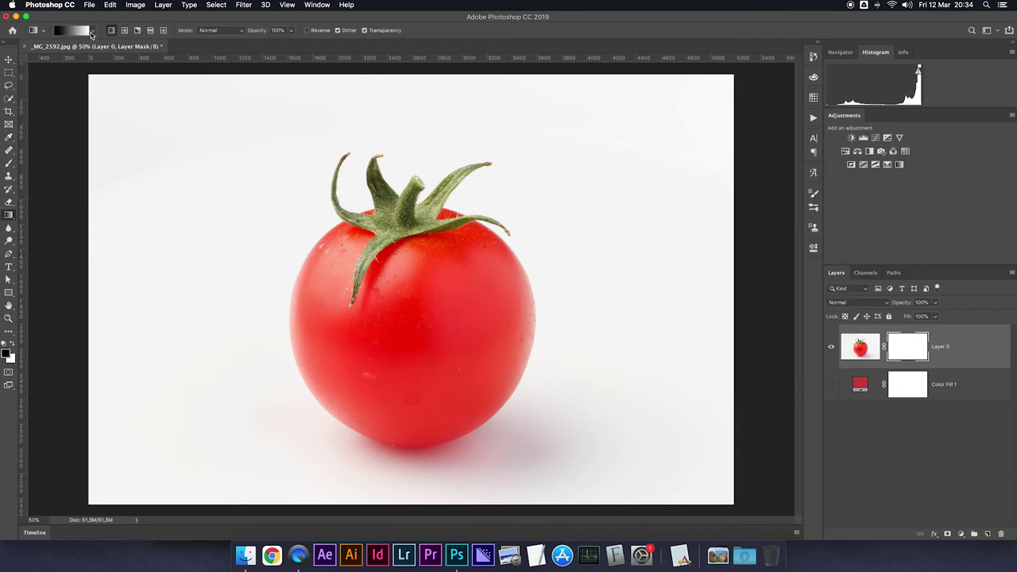
left_click(91, 31)
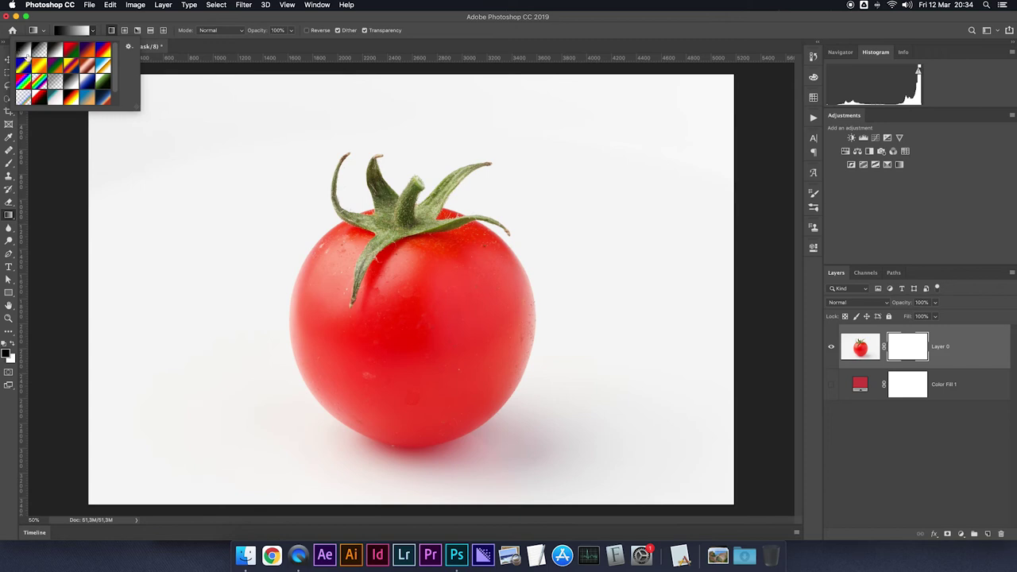
left_click(171, 292)
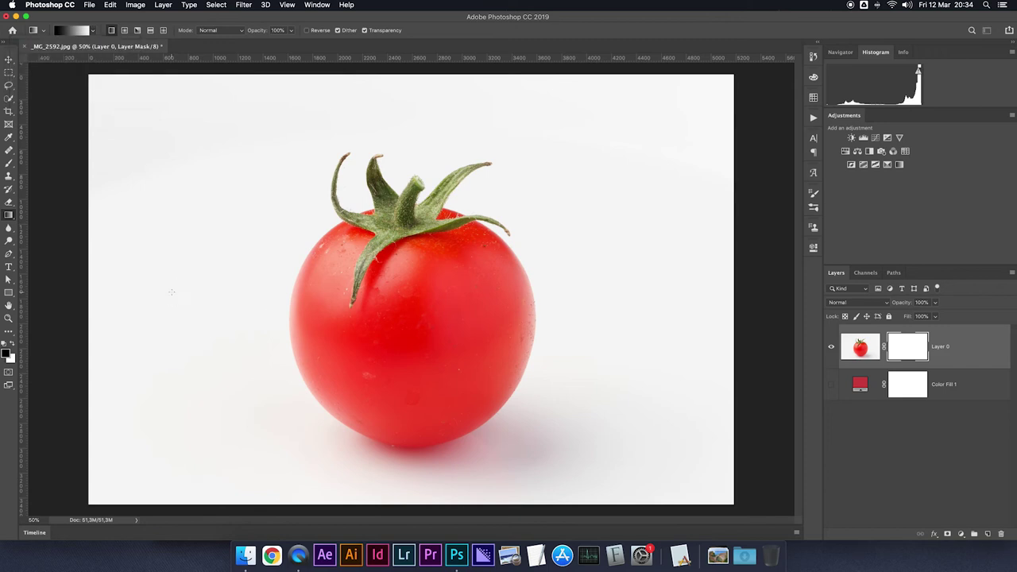
left_click_drag(227, 305, 625, 296)
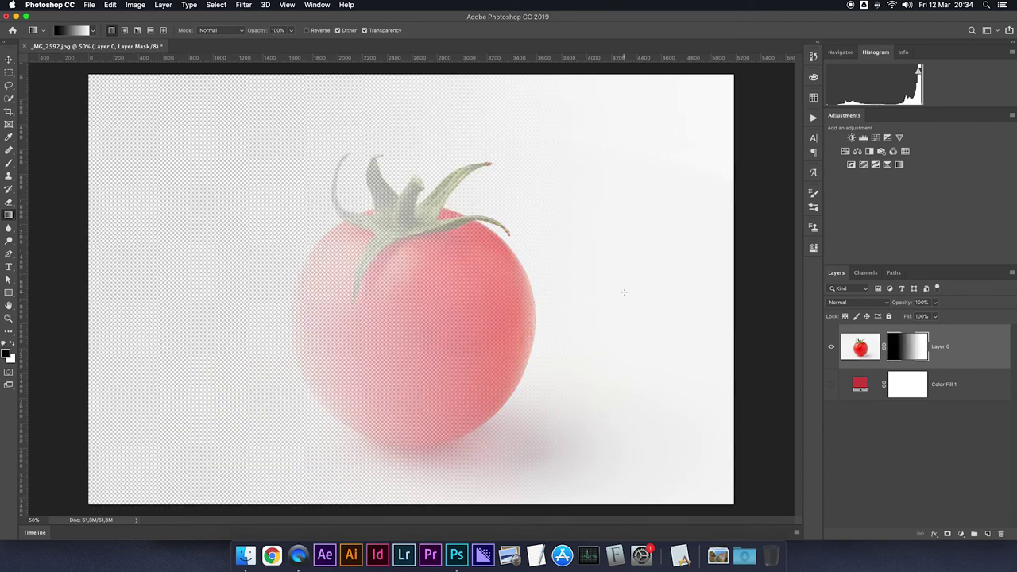
left_click(908, 347, "alt")
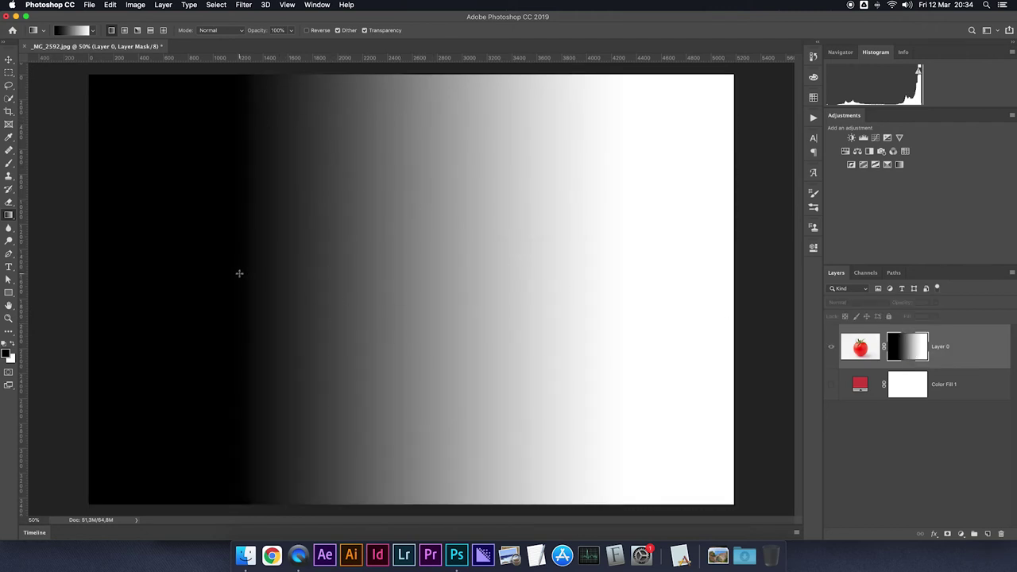
left_click(905, 355, "alt")
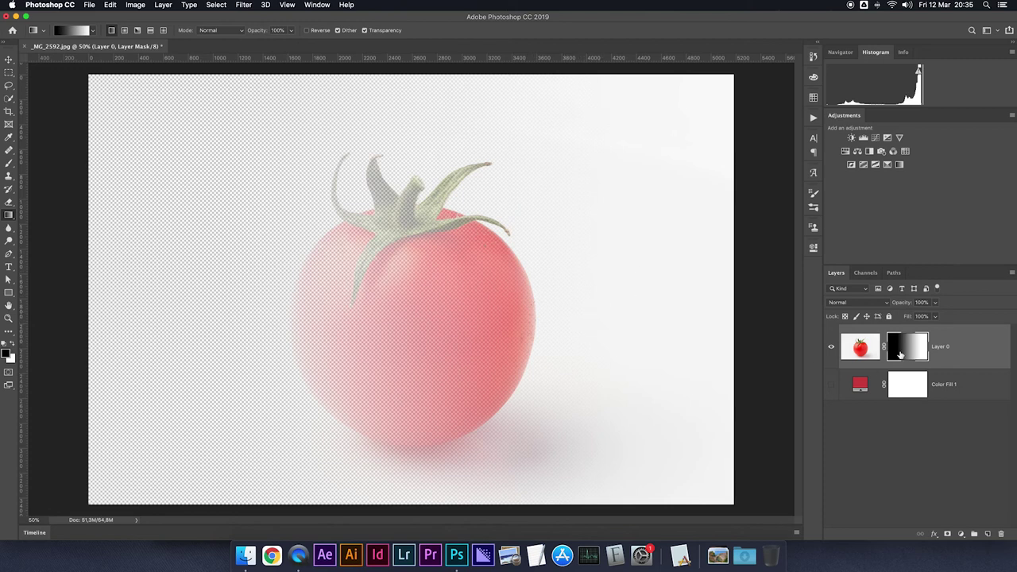
mouse_move(337, 339)
left_mouse_down()
mouse_move(415, 333)
mouse_move(412, 318)
left_mouse_up()
left_click_drag(199, 317, 548, 317)
key("ctrl+z")
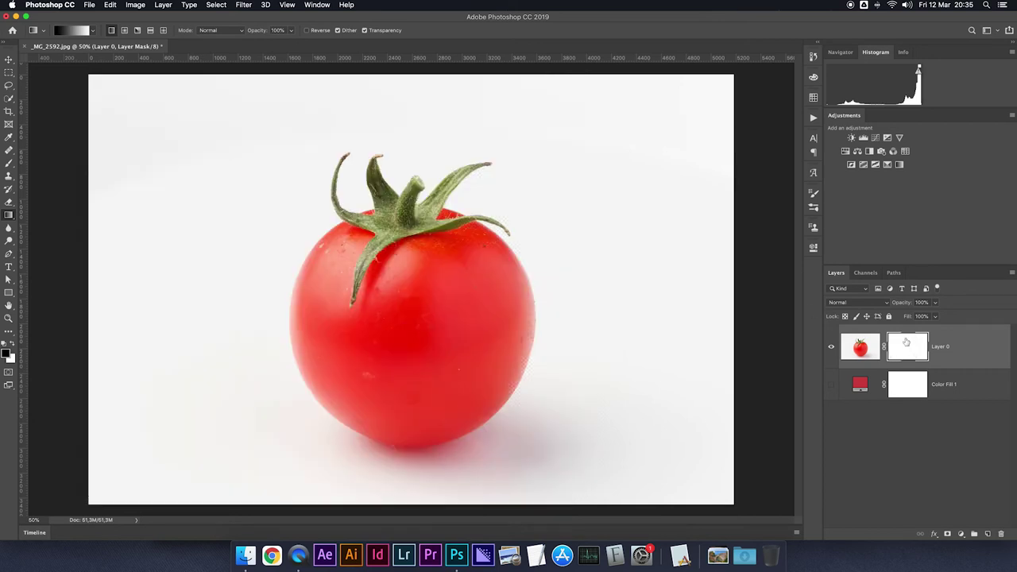
key("b")
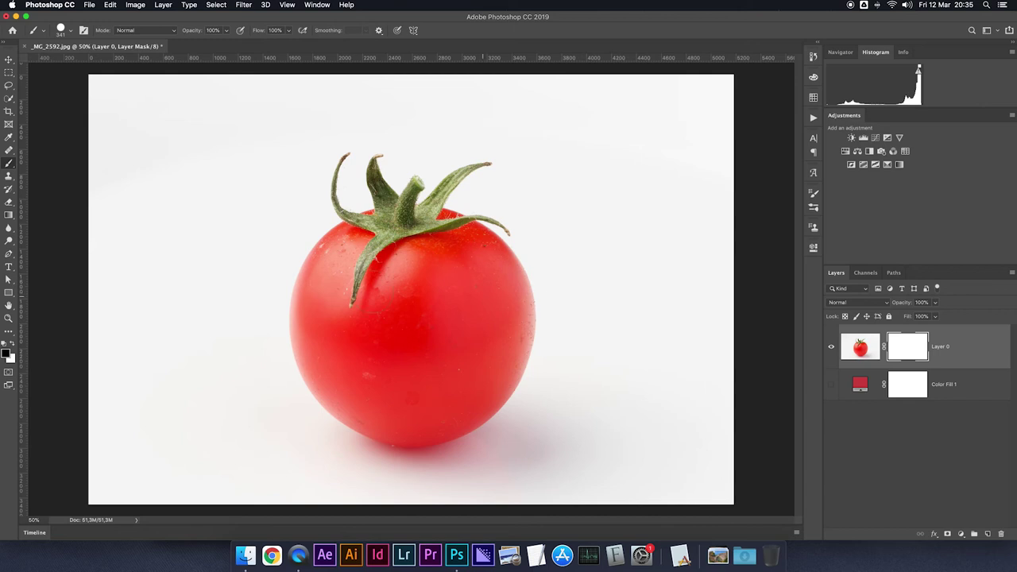
Step: Undo a test stroke and zoom to 200% on the tomato's left edge
mouse_move(274, 274)
left_mouse_down()
mouse_move(271, 318)
mouse_move(283, 241)
left_mouse_up()
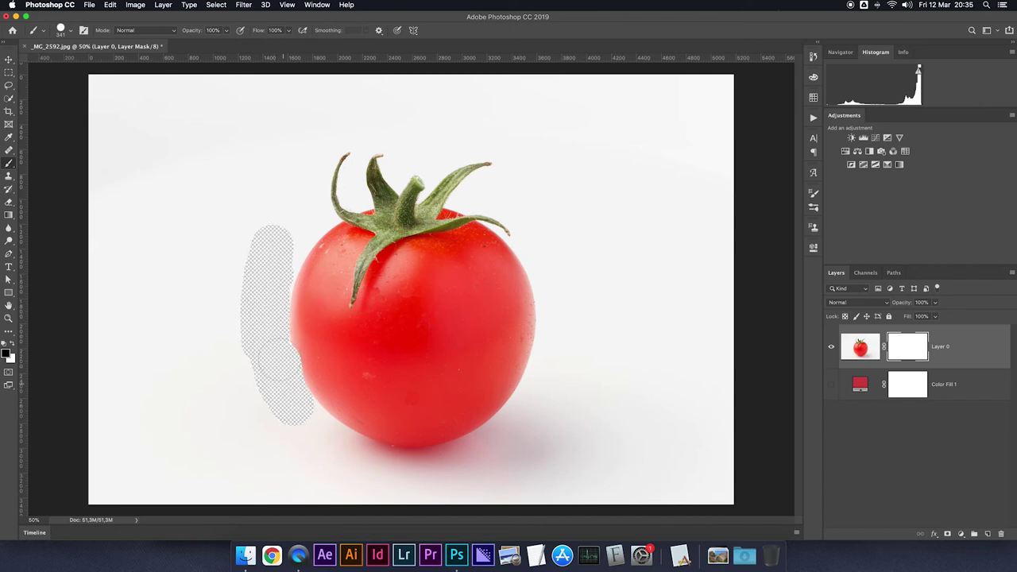
key("super+equal")
key("super+z")
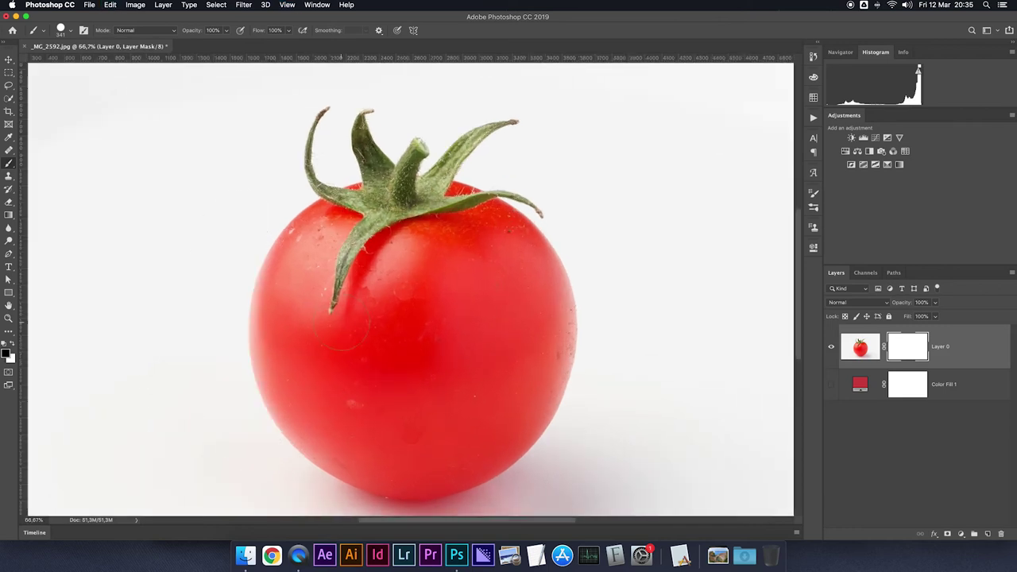
key("super+equal")
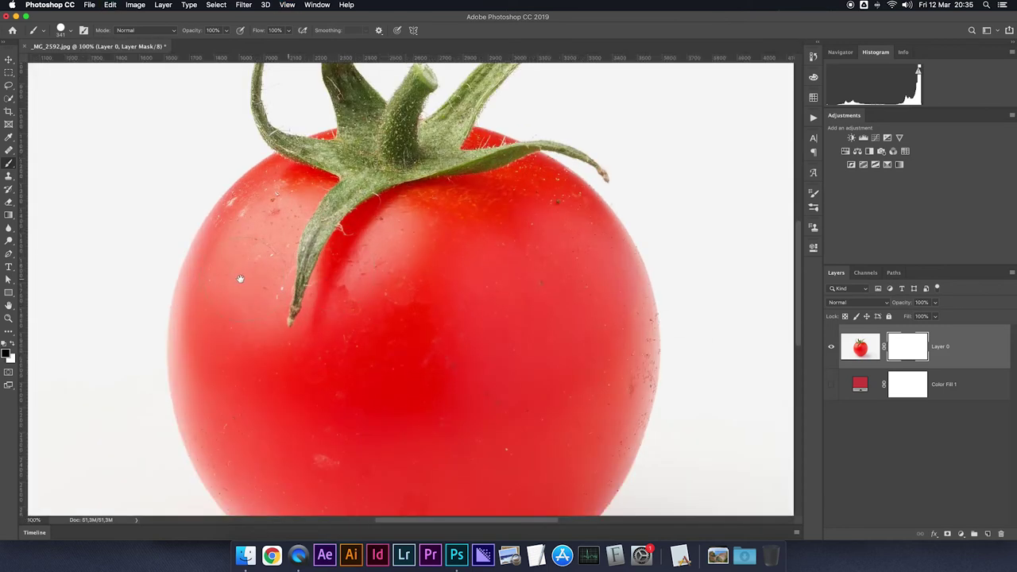
left_click_drag(240, 280, 452, 248)
key("super+equal")
Step: Set the brush size to 189 px and the foreground colour to grey 7f7f7f
left_click_drag(312, 282, 230, 282)
mouse_move(362, 245)
left_mouse_down()
mouse_move(361, 273)
mouse_move(377, 139)
mouse_move(415, 45)
mouse_move(397, 7)
mouse_move(427, 5)
mouse_move(314, 234)
left_mouse_up()
left_click_drag(268, 295, 209, 177)
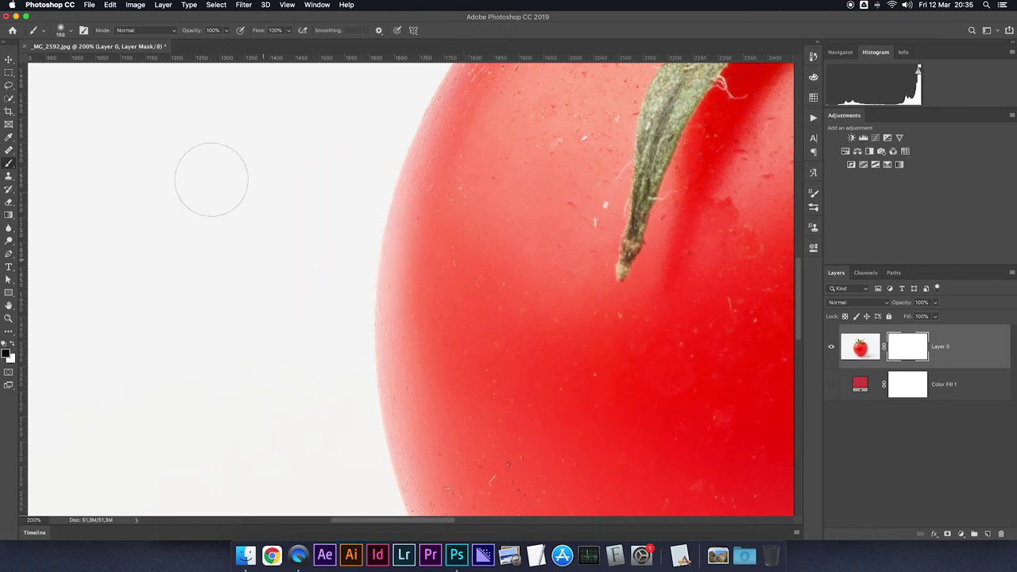
left_click(8, 354)
left_click_drag(597, 283, 566, 258)
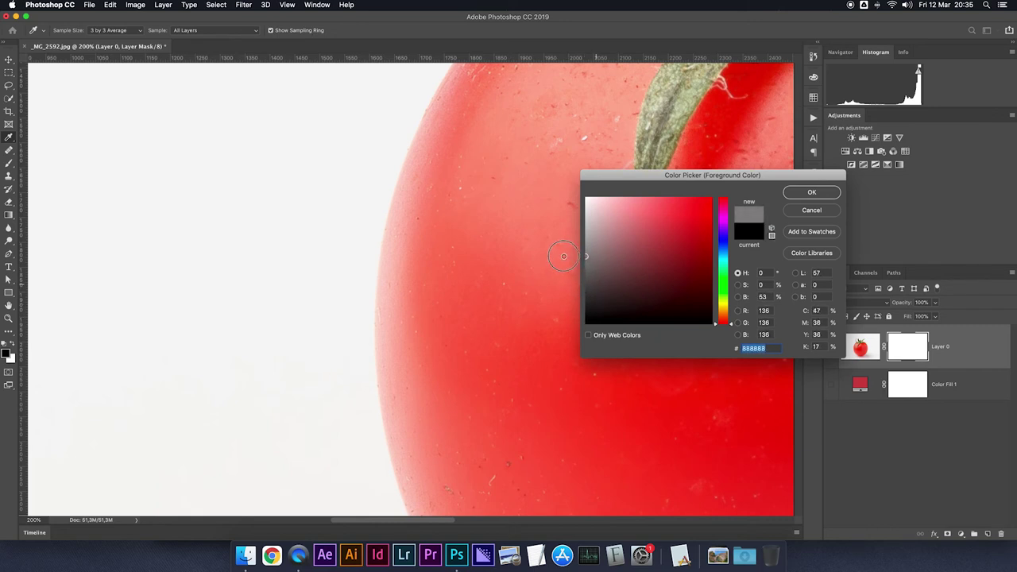
left_click_drag(565, 258, 565, 259)
left_click(811, 192)
Step: Paint grey on the mask along and up the tomato's left edge
mouse_move(370, 257)
left_mouse_down()
mouse_move(344, 240)
mouse_move(336, 387)
mouse_move(345, 209)
mouse_move(336, 186)
mouse_move(325, 431)
mouse_move(329, 346)
left_mouse_up()
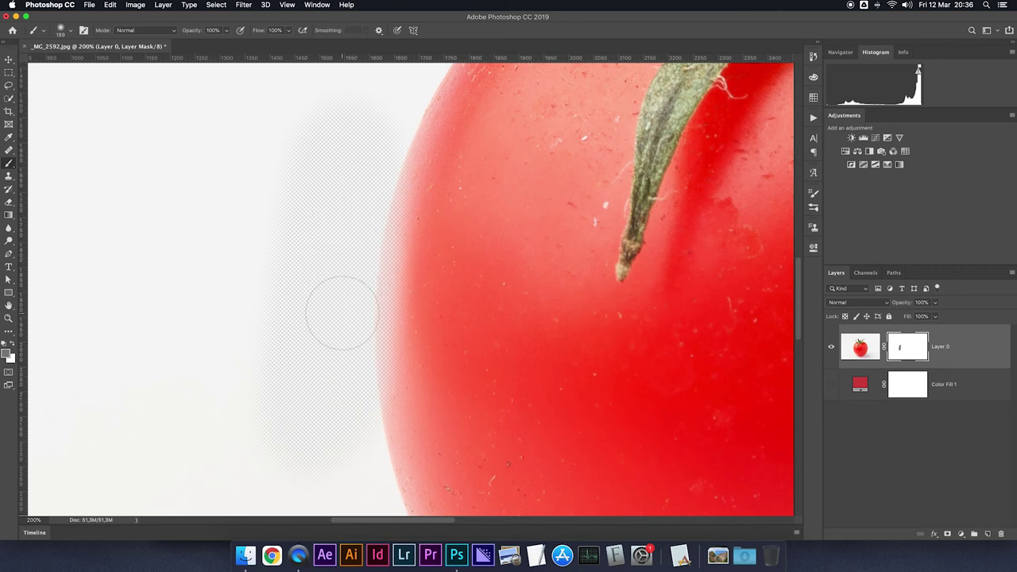
key("super+minus")
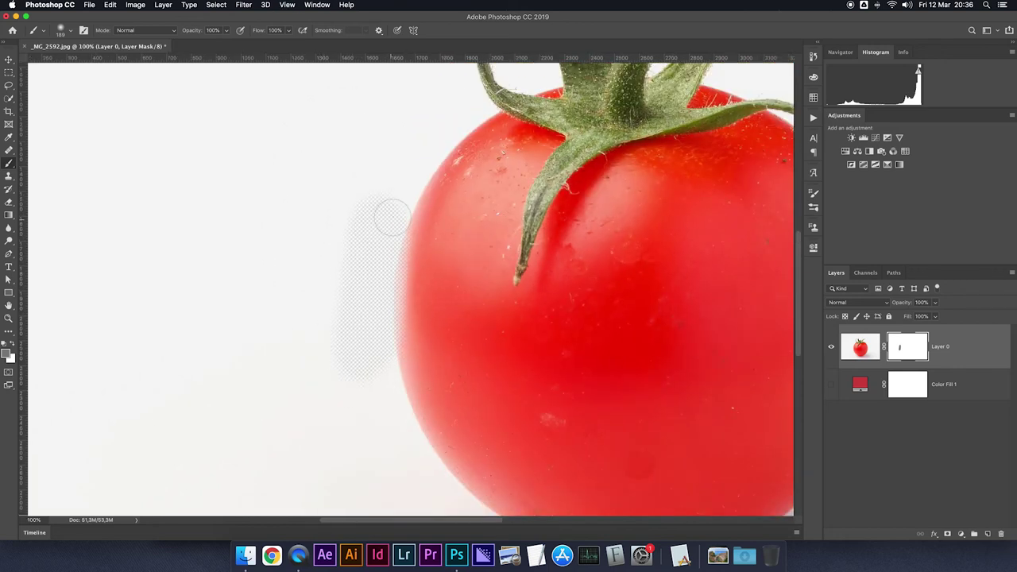
left_click_drag(386, 216, 433, 148)
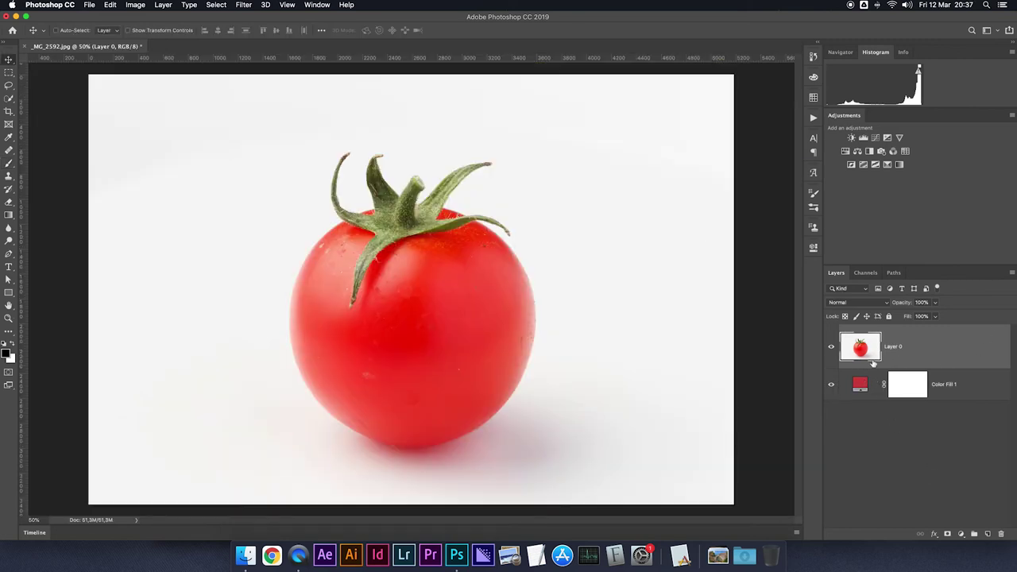
Step: Add a Curves adjustment with darker midtones and brighter highlights
left_click(832, 347)
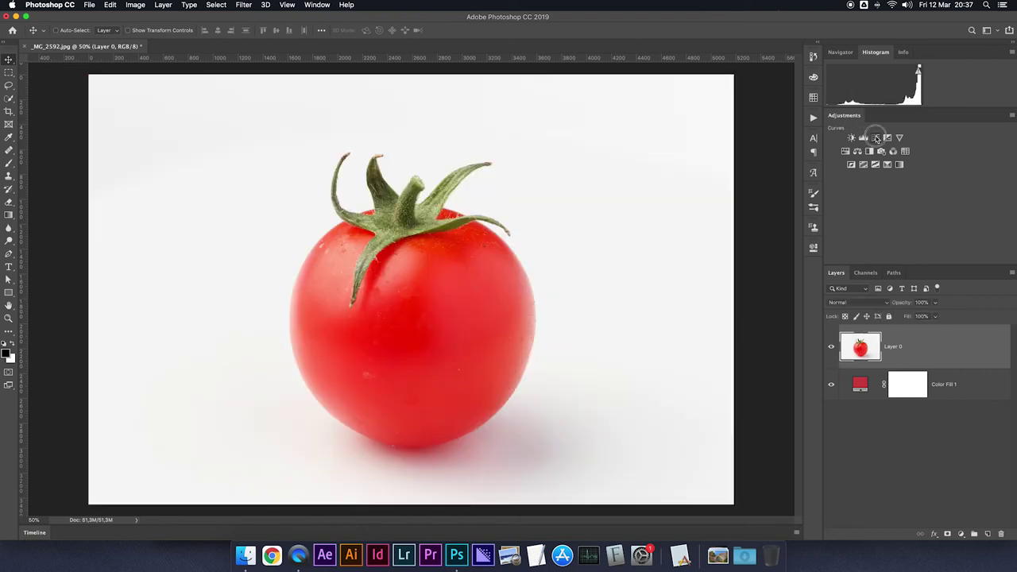
left_click(875, 137)
left_click(860, 342)
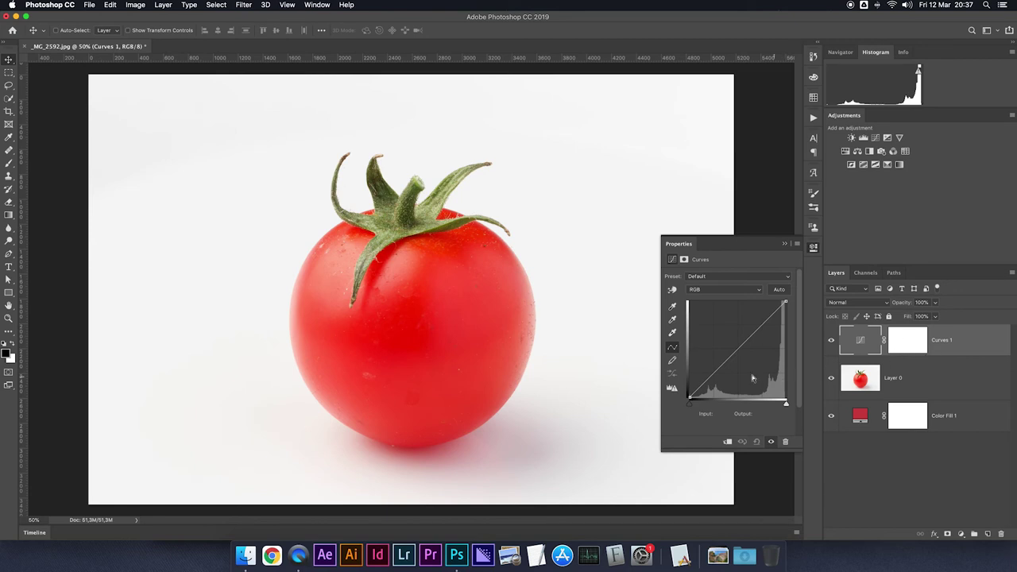
left_click_drag(715, 373, 729, 381)
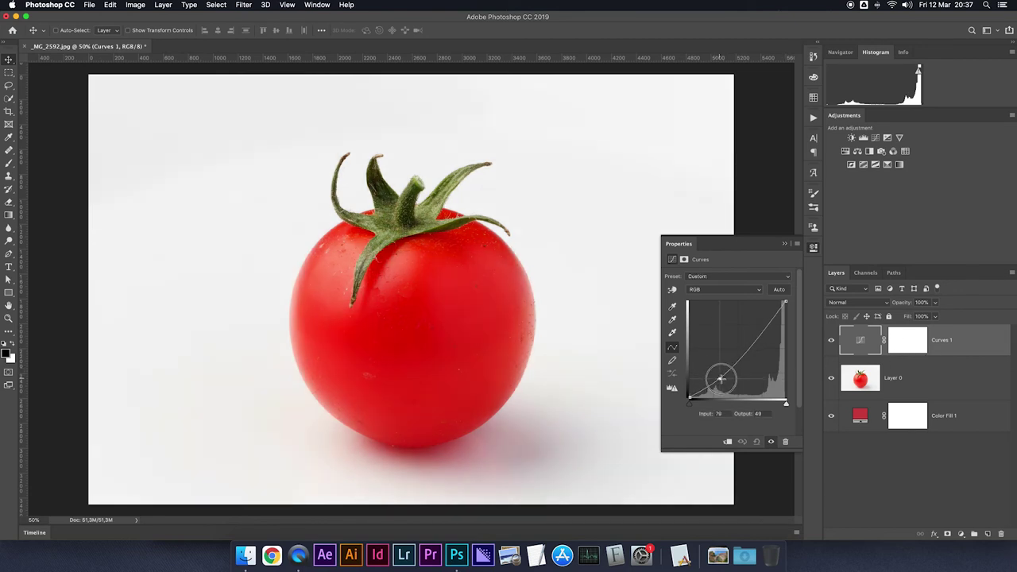
left_click_drag(748, 341, 748, 331)
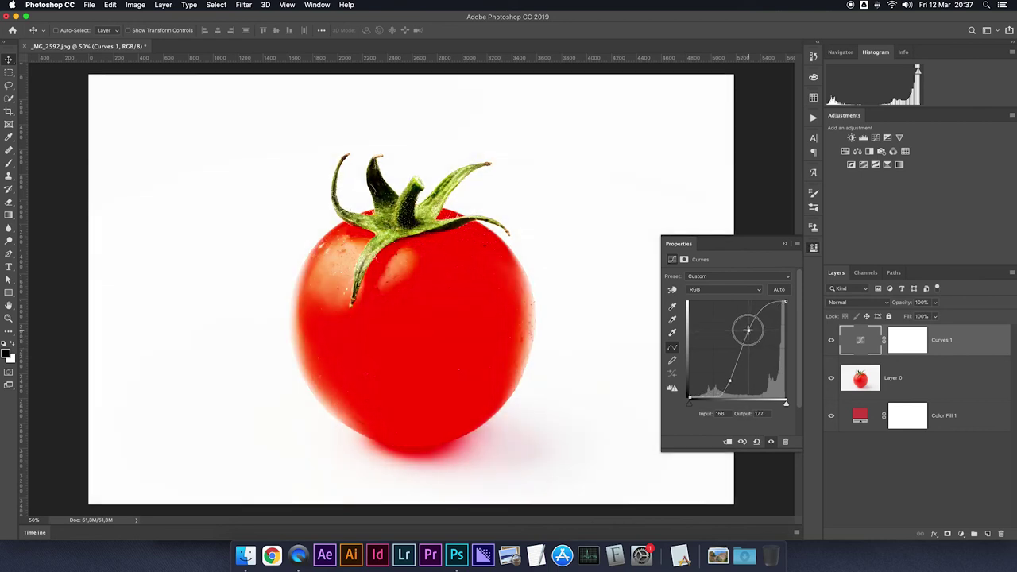
Step: Drag a gradient on the Curves 1 mask to fade the effect across the image
left_click(919, 339)
key("g")
left_click_drag(373, 333, 458, 333)
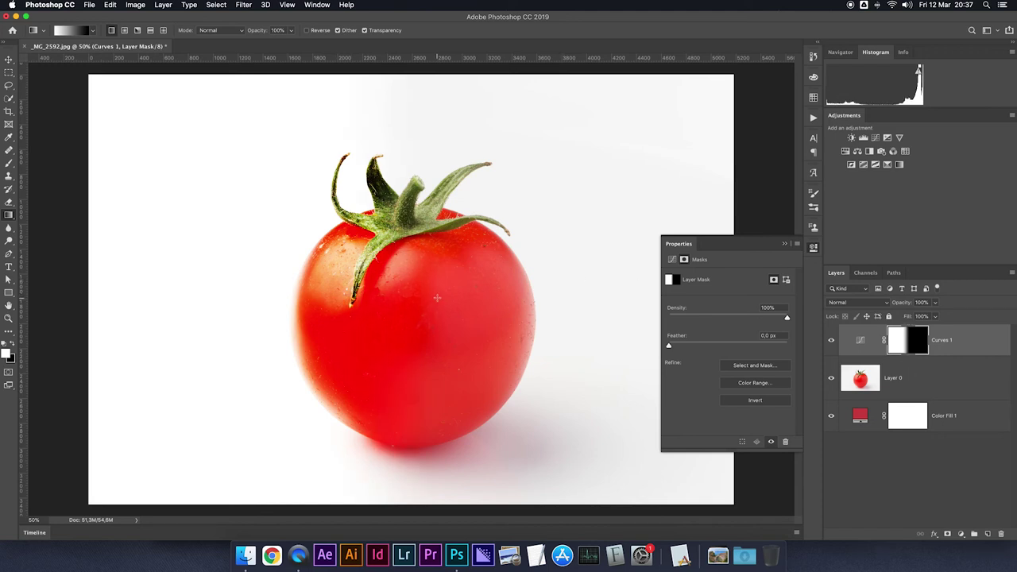
Step: Fill the Curves 1 mask black and paint white over the tomato stem
key("super+BackSpace")
key("b")
mouse_move(354, 298)
left_mouse_down()
mouse_move(435, 226)
mouse_move(383, 205)
mouse_move(355, 286)
left_mouse_up()
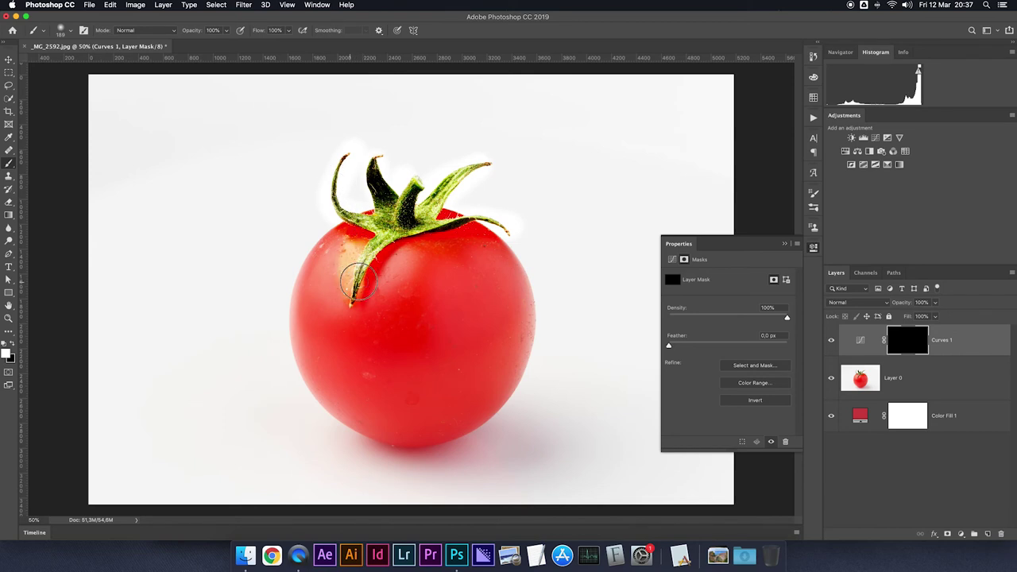
left_click(914, 339, "alt")
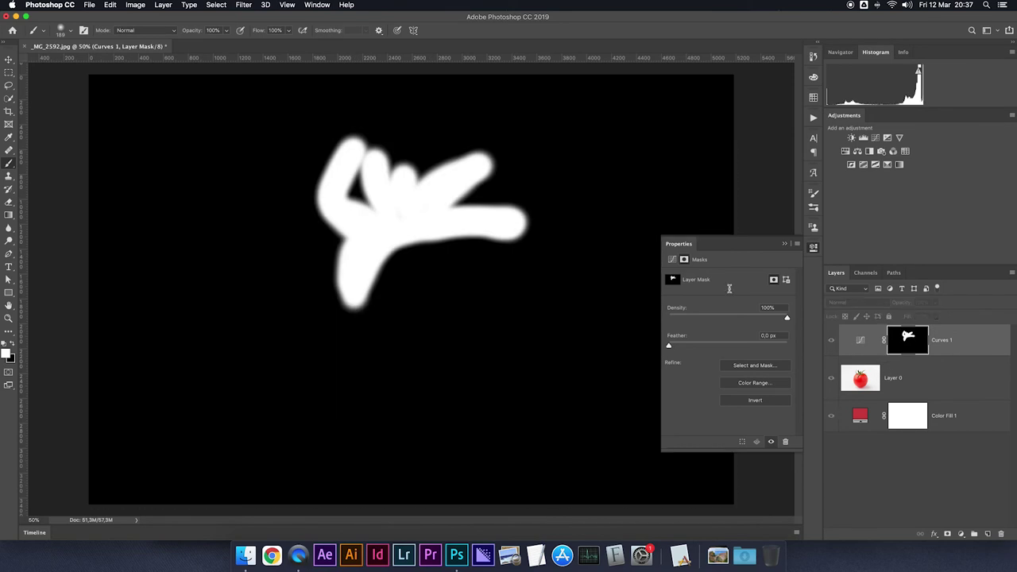
mouse_move(352, 199)
left_mouse_down()
mouse_move(372, 201)
mouse_move(363, 170)
mouse_move(445, 200)
left_mouse_up()
left_click(859, 342)
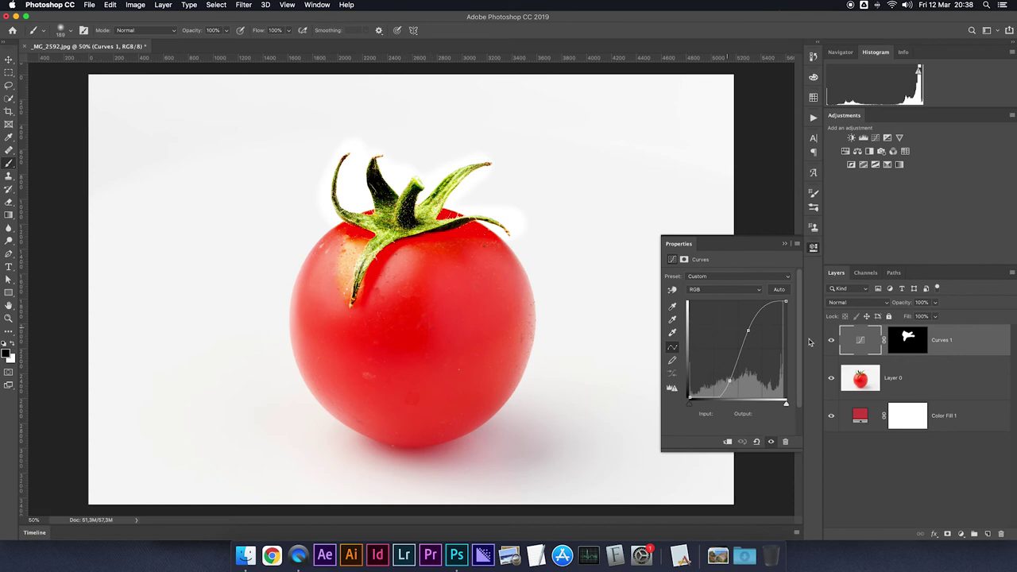
Step: Check the stem mask on its own and trim its upper-left edge with black
left_click(898, 340)
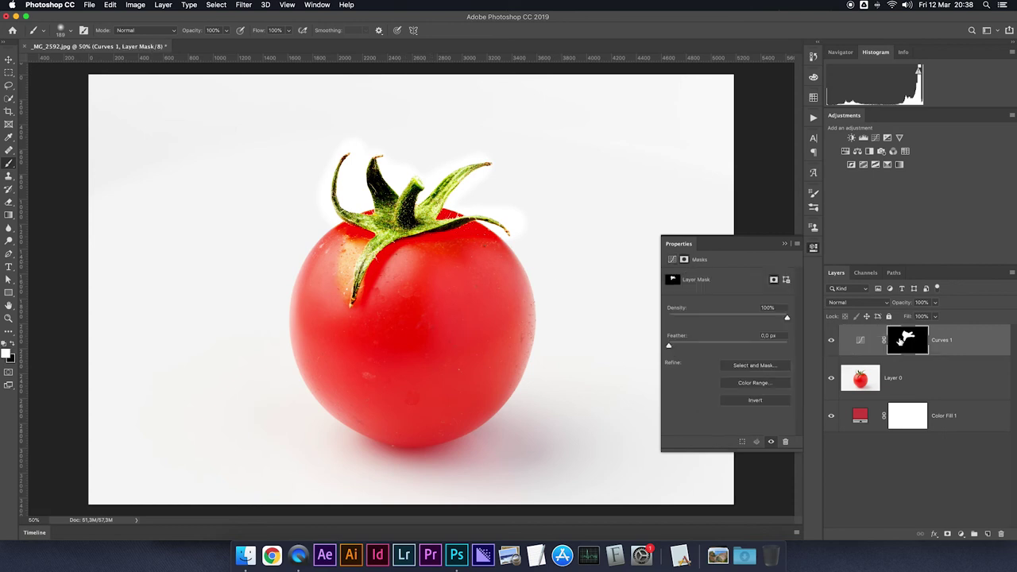
left_click(907, 340, "alt")
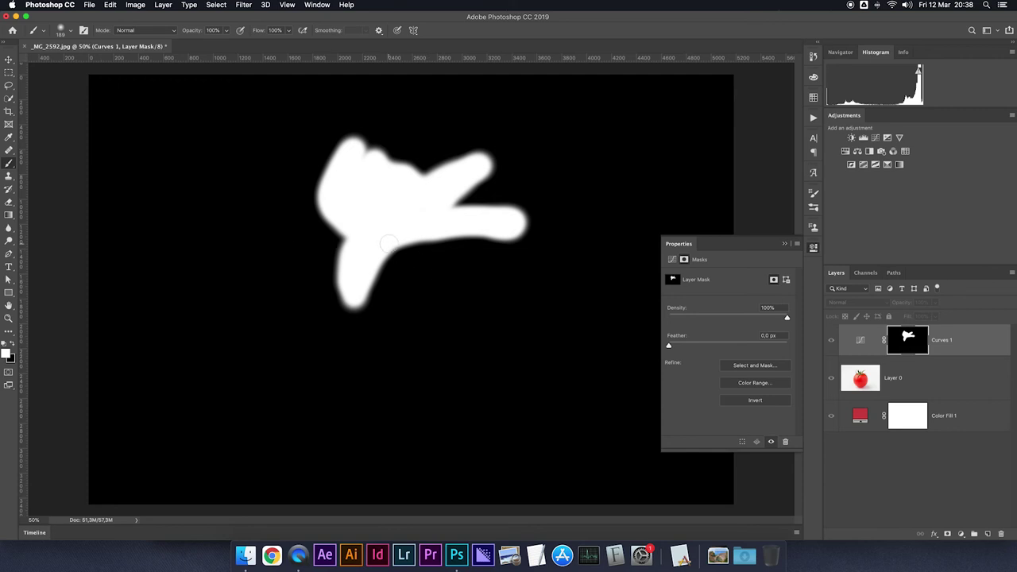
mouse_move(331, 236)
left_mouse_down()
mouse_move(313, 189)
mouse_move(347, 140)
mouse_move(403, 164)
mouse_move(486, 141)
left_mouse_up()
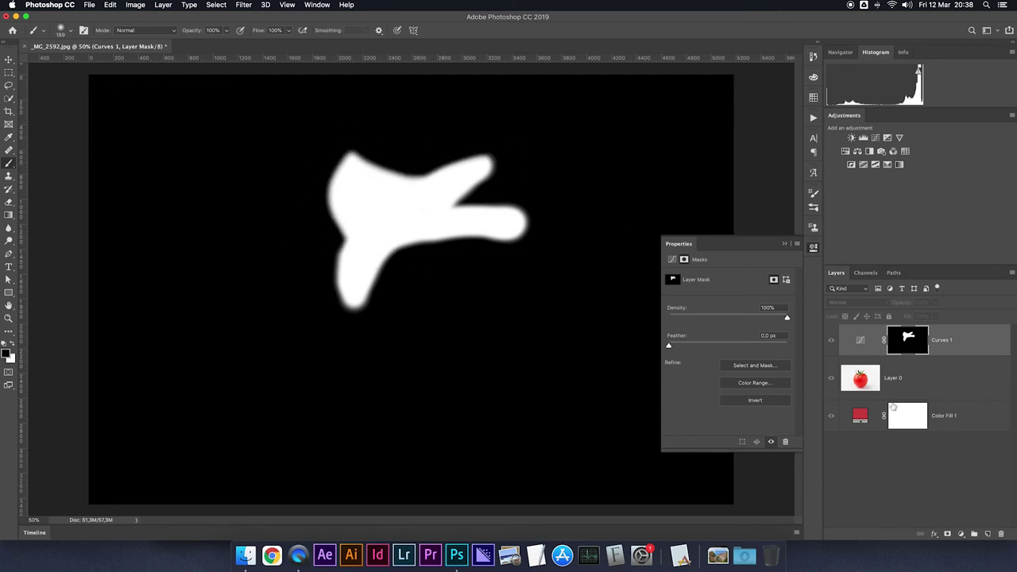
left_click(866, 380)
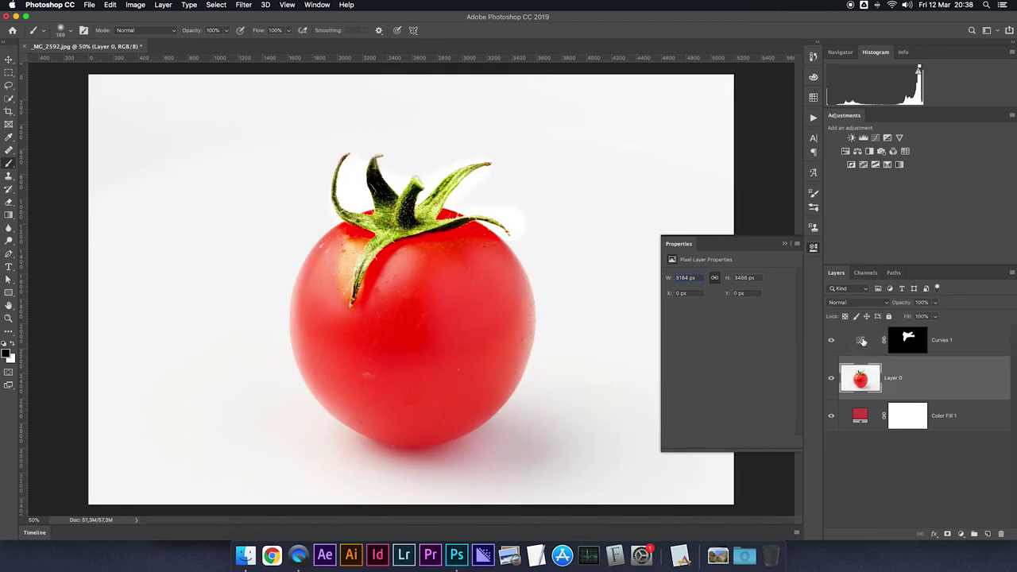
Step: Close Properties and delete the Curves 1 and Layer 0 demo layers
left_click(863, 342)
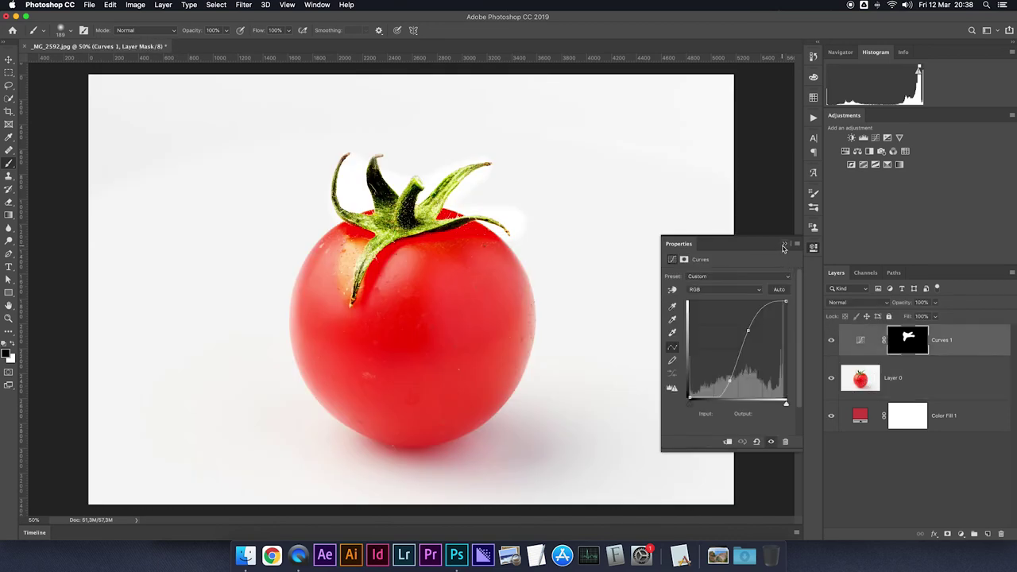
left_click(783, 246)
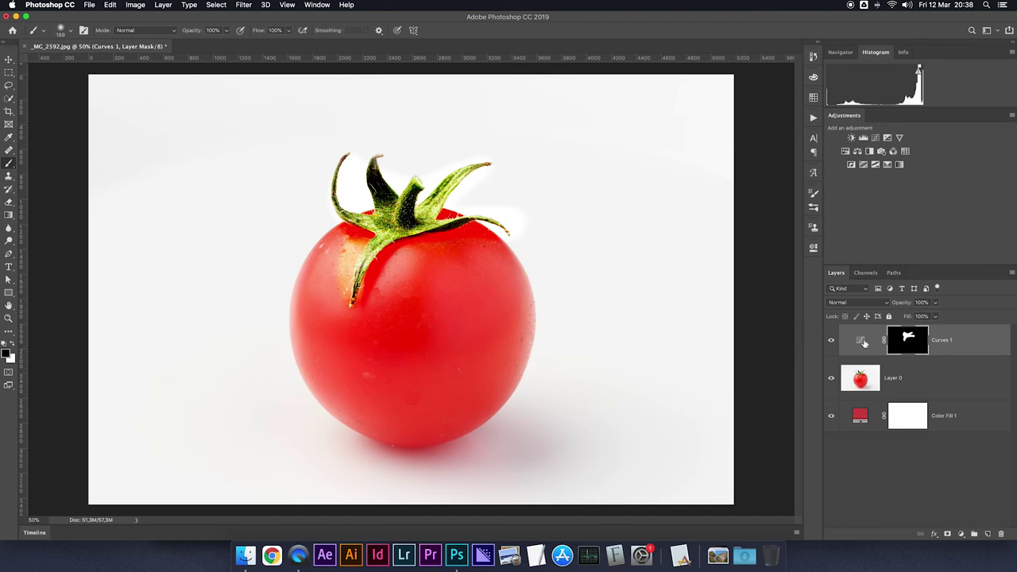
key("BackSpace")
key("BackSpace")
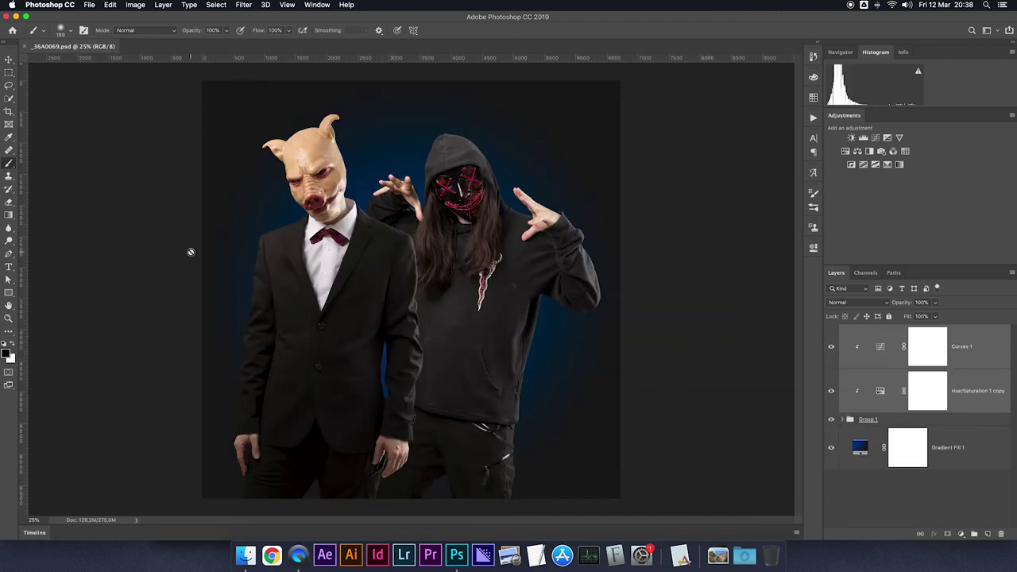
Step: With the Move tool, expand Group 1 and select Layer 0, the pig-masked man
left_click(9, 60)
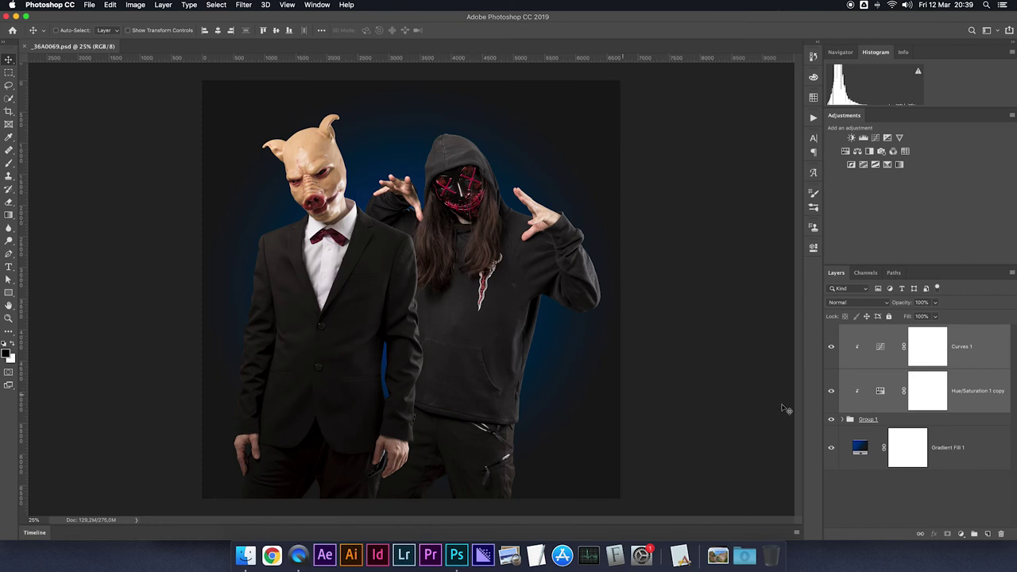
left_click(841, 420)
left_click(841, 421)
scroll(872, 393, "down", 1)
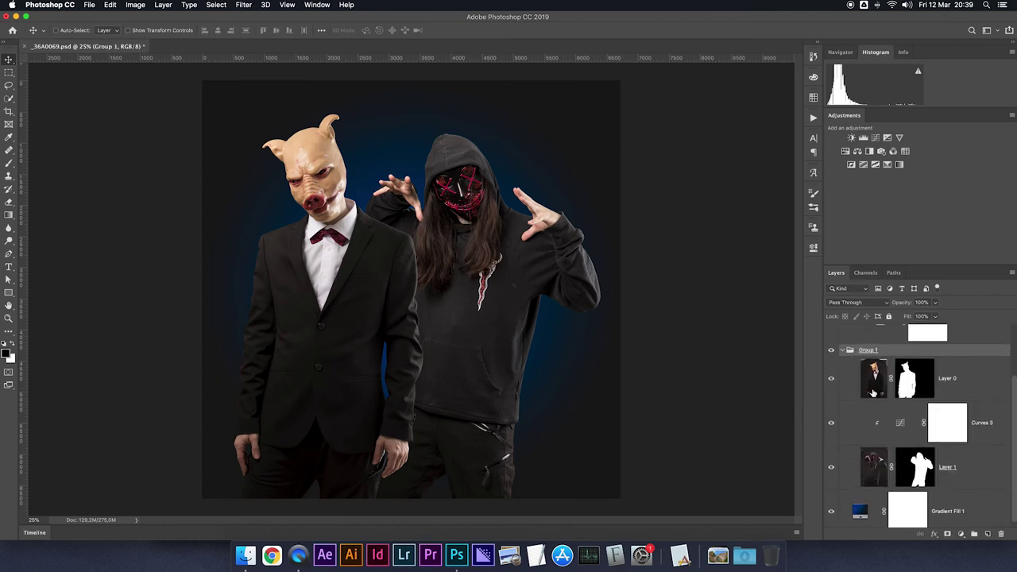
left_click(873, 393)
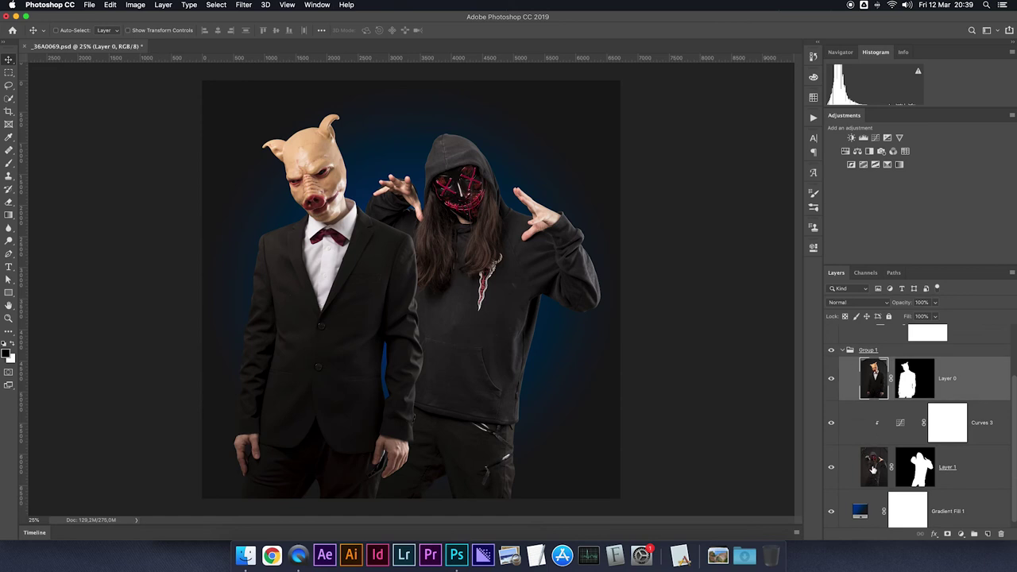
Step: Check the Layer 0 and Layer 1 masks, then re-enable both disabled masks
left_click(906, 378)
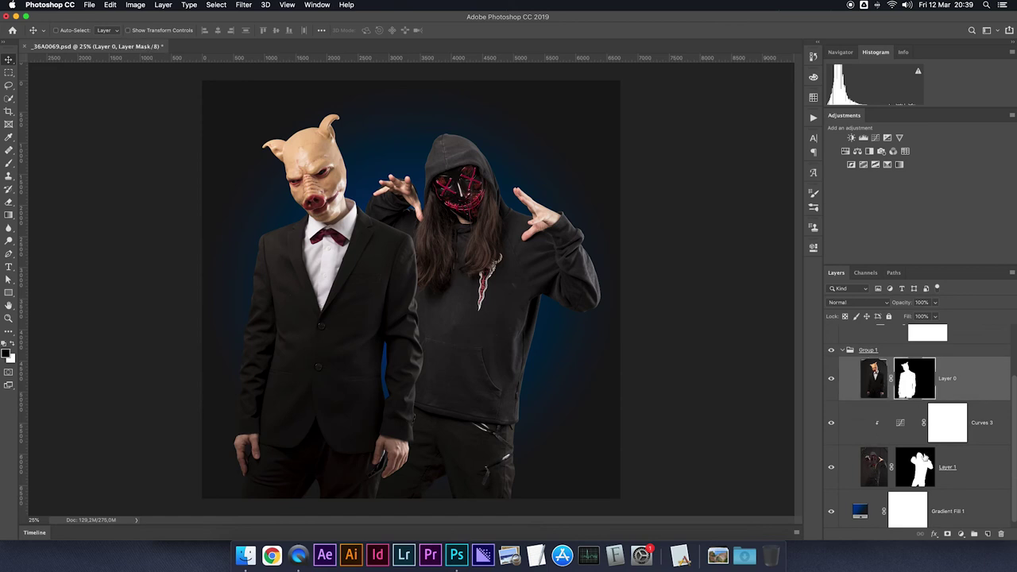
left_click(921, 465)
left_click(914, 382, "super")
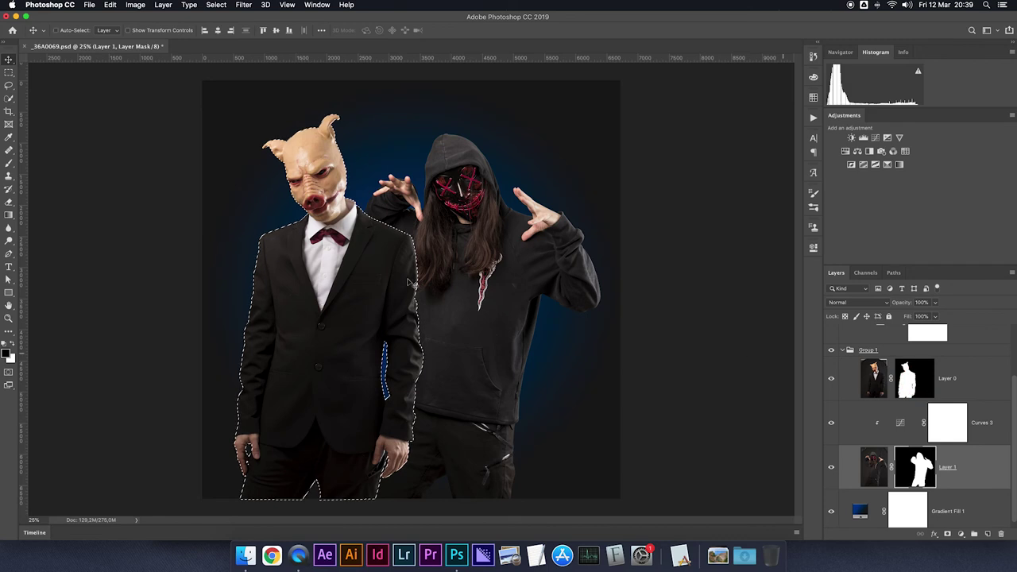
left_click(914, 461, "super")
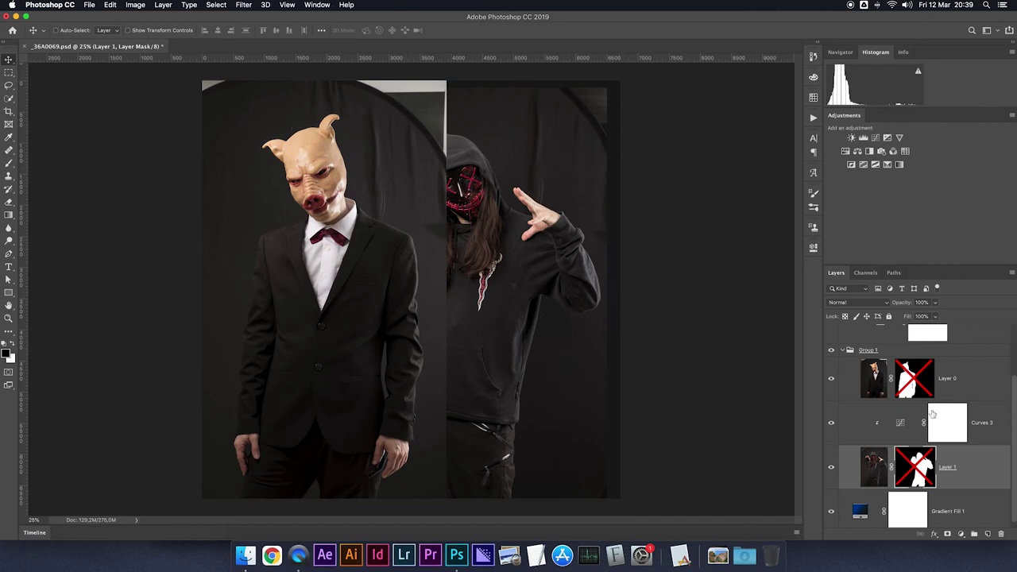
left_click(915, 378, "shift")
left_click(915, 466, "shift")
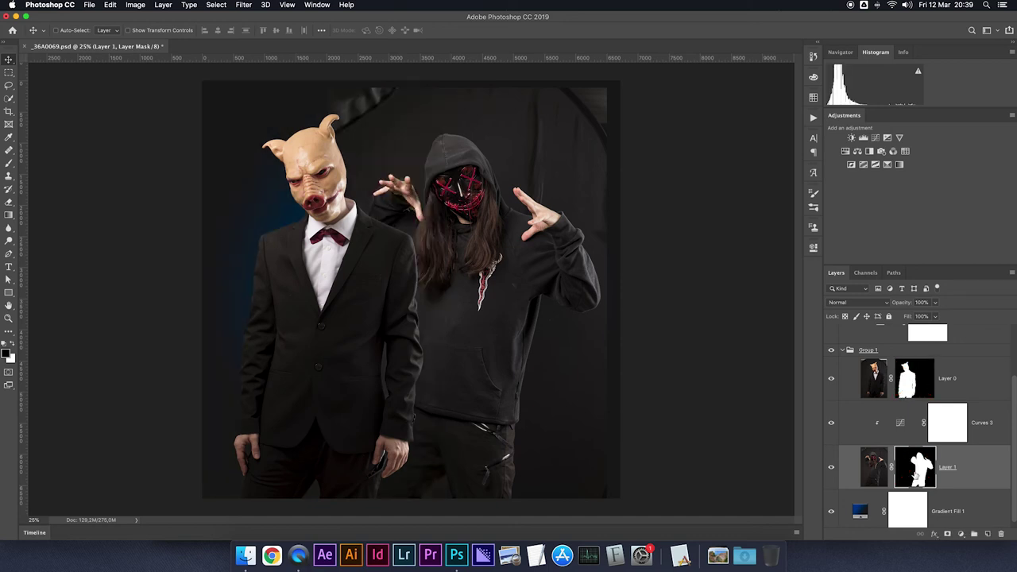
Step: Show only the gradient background and load the pig-masked man's mask as a selection
scroll(869, 475, "down", 1)
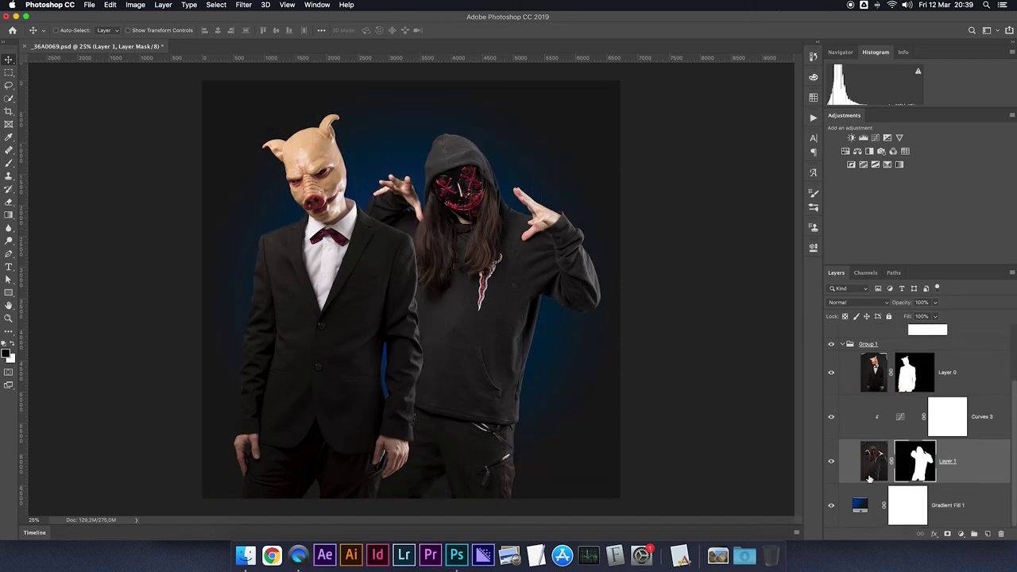
left_click(832, 508, "alt")
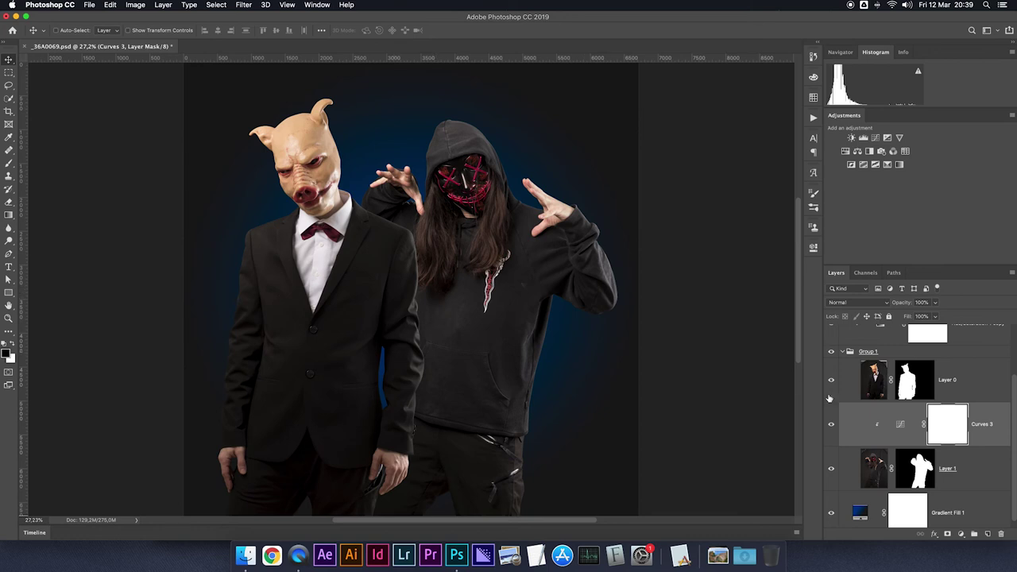
key("super")
left_click(907, 391, "super")
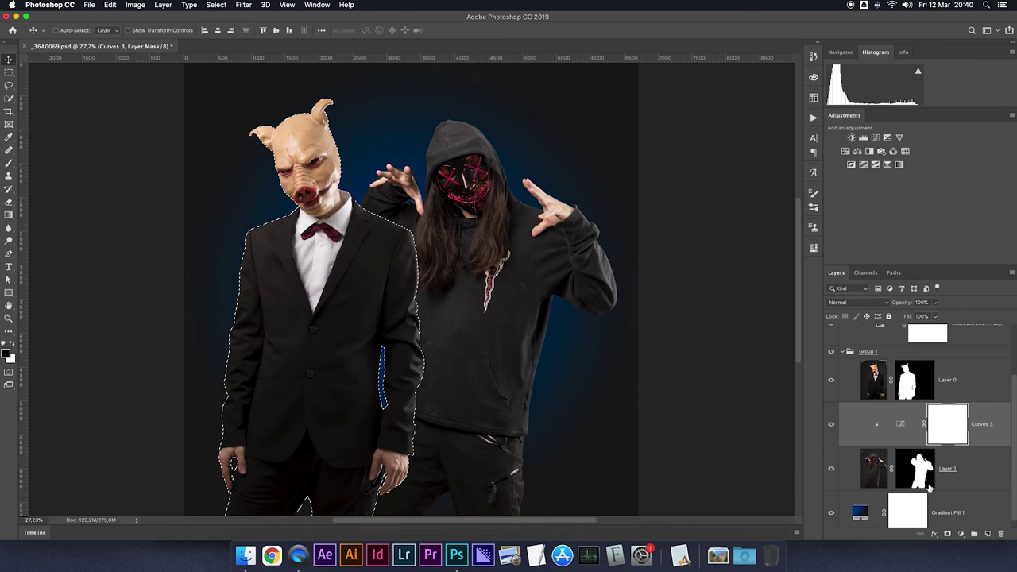
Step: Zoom and pan around the pig mask's cut-out edges, then select Layer 1's mask
scroll(526, 337, "up", 5)
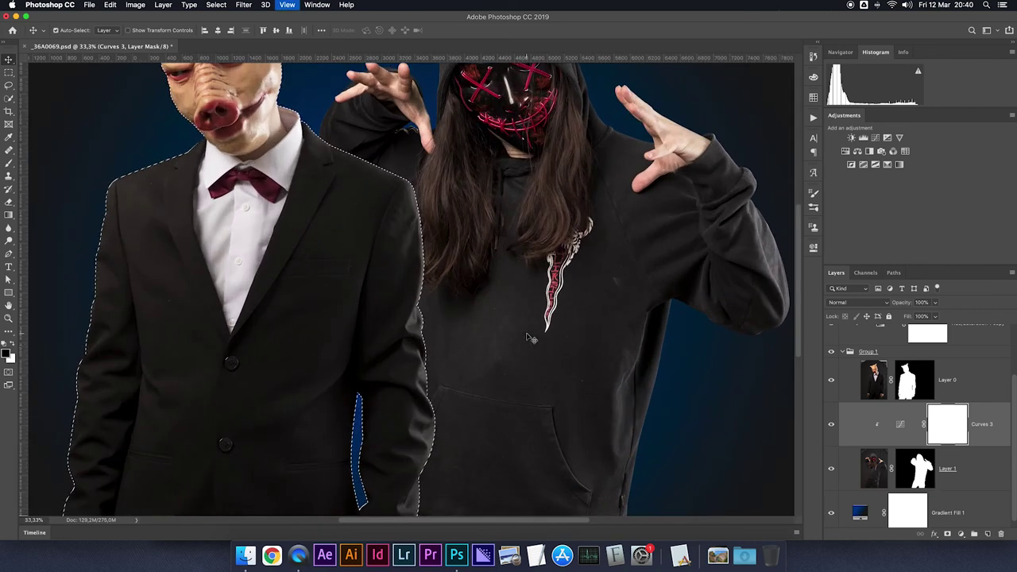
scroll(526, 337, "up", 3)
scroll(543, 221, "up", 3)
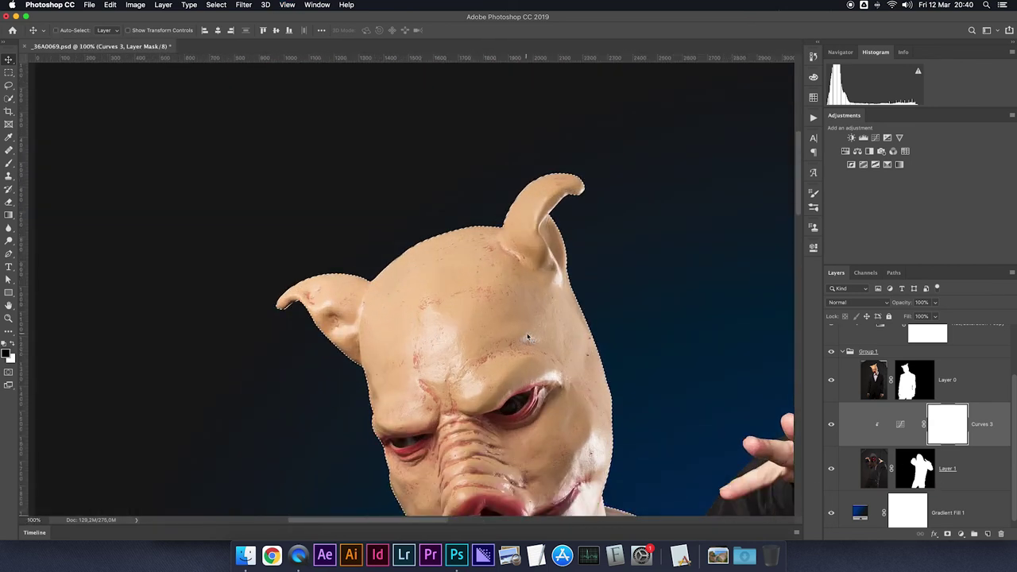
scroll(597, 414, "down", 3)
scroll(598, 414, "right", 2)
scroll(598, 414, "down", 2)
scroll(598, 414, "right", 4)
scroll(598, 414, "down", 3)
scroll(598, 414, "right", 2)
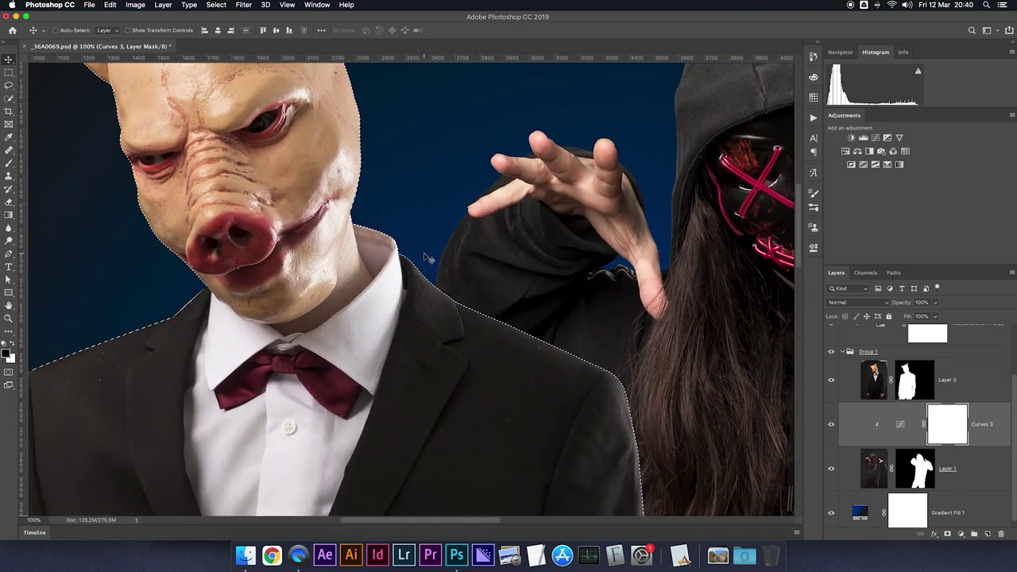
scroll(386, 238, "left", 3)
scroll(372, 246, "left", 3)
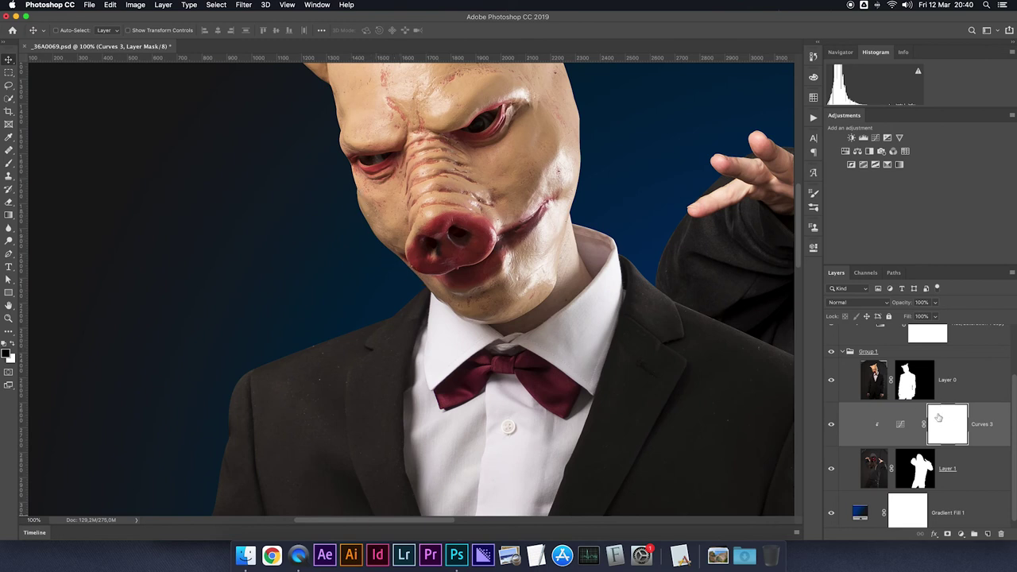
left_click(918, 472)
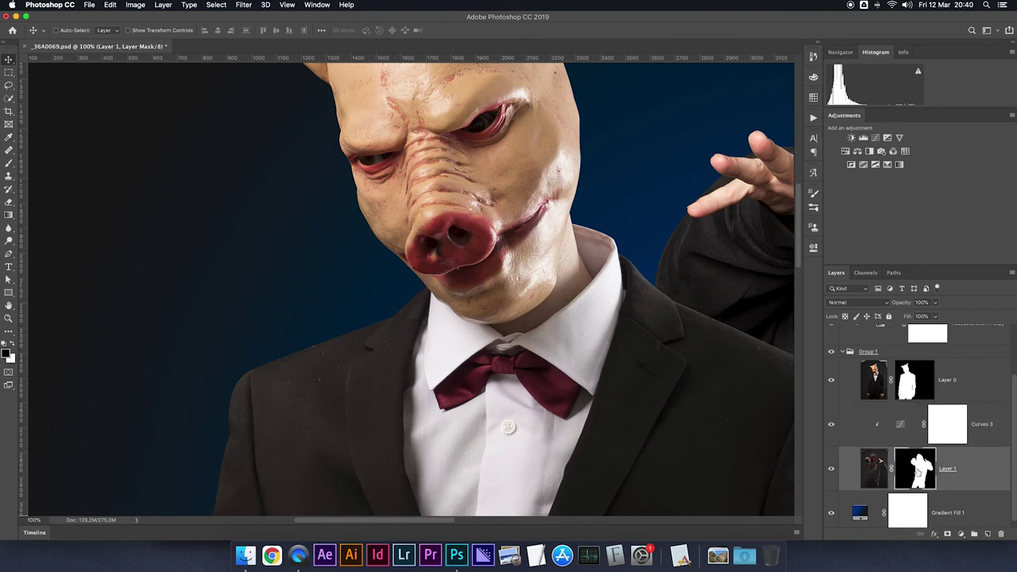
Step: Open Layer 1's mask properties and raise its feather past 8 px
double_click(916, 471)
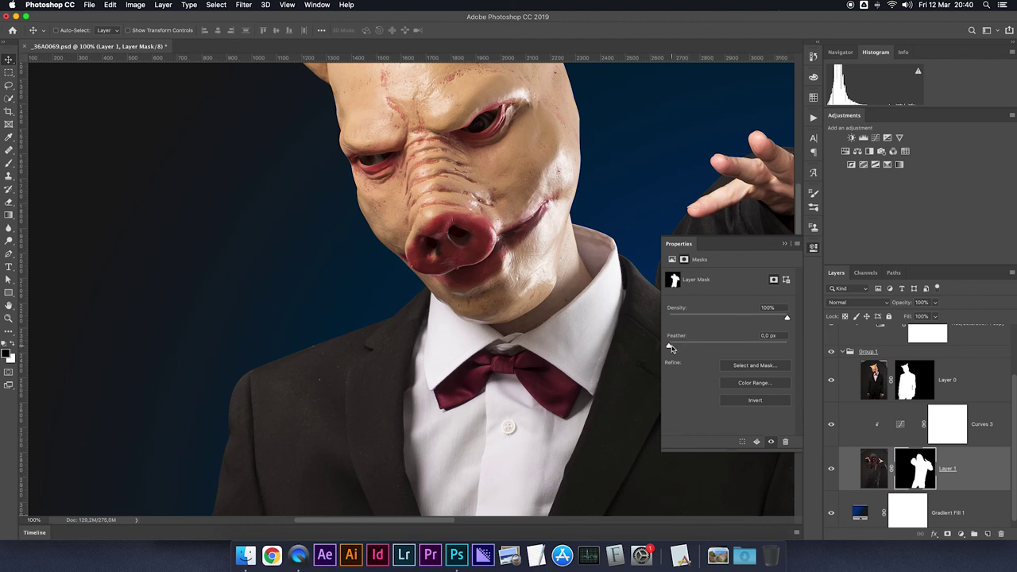
scroll(670, 342, "right", 10)
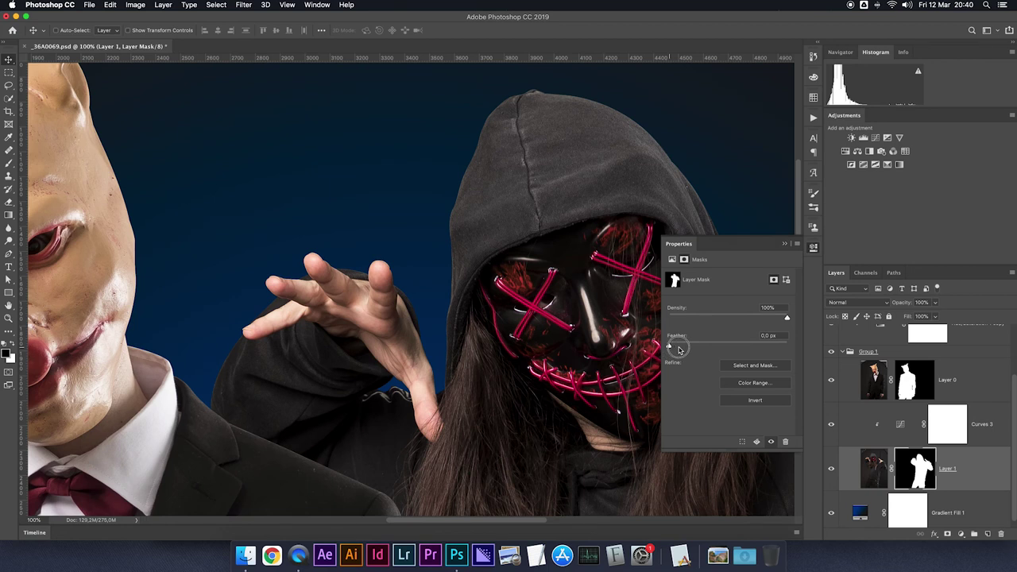
left_click_drag(669, 348, 710, 347)
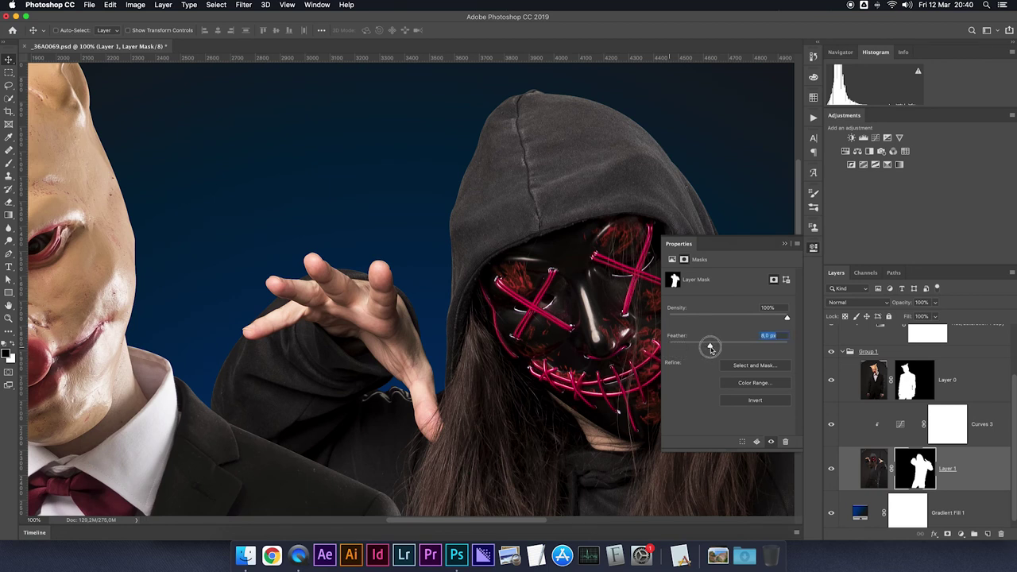
left_click(545, 314)
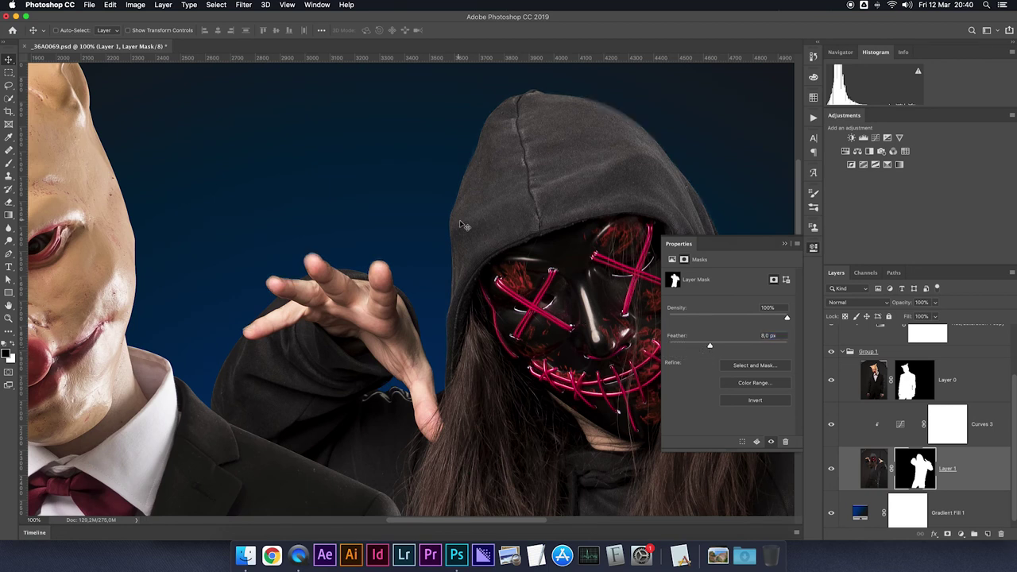
left_click_drag(710, 347, 744, 346)
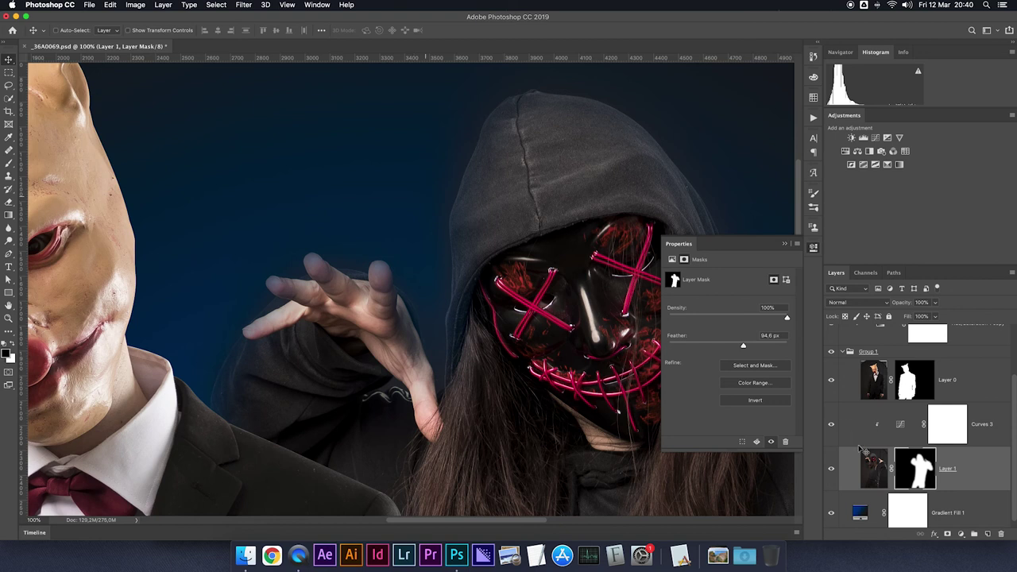
Step: Hide the gradient background and feather the hooded figure's mask to 101.6 px
left_click(831, 513)
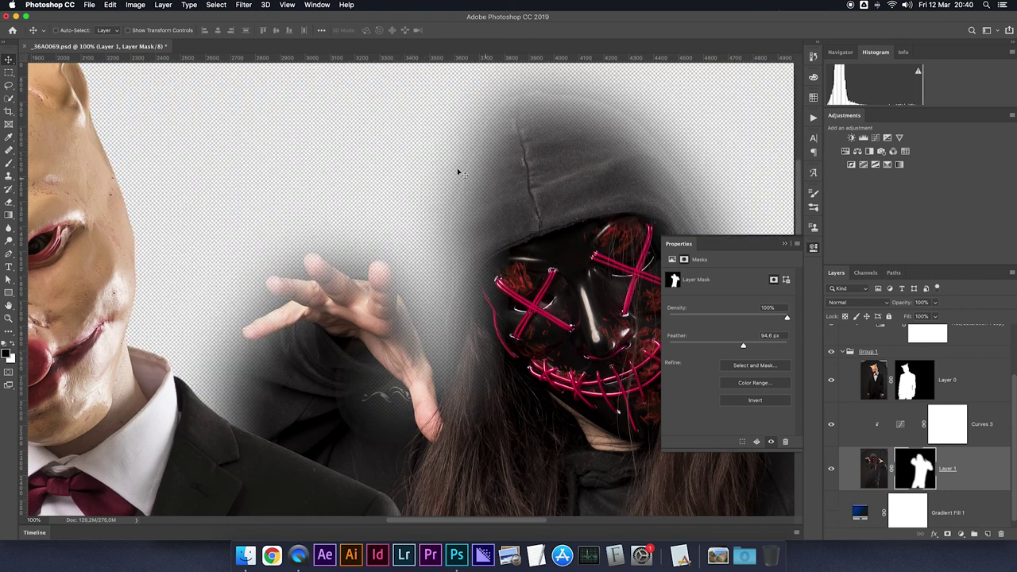
left_click_drag(745, 350, 686, 347)
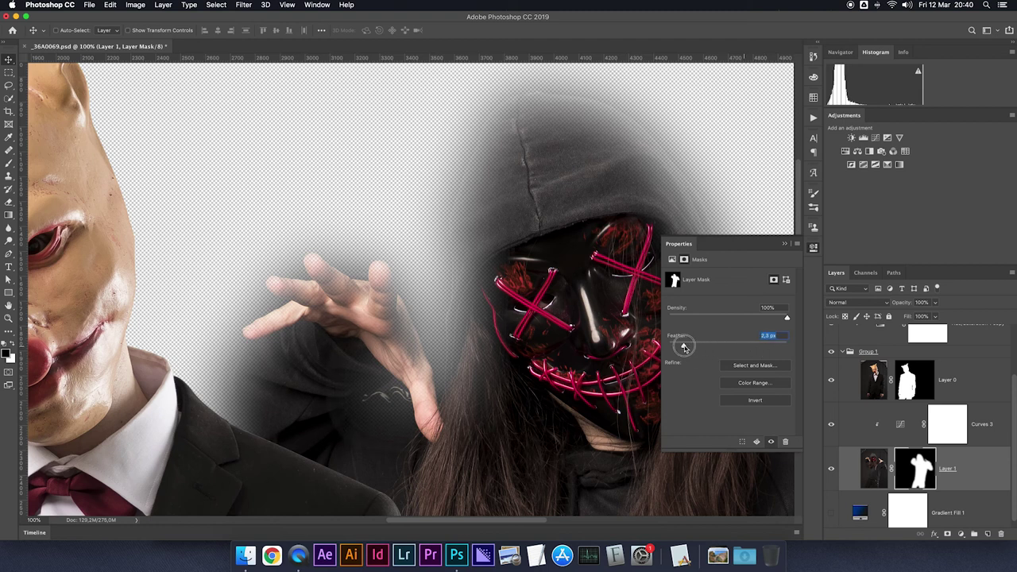
left_click_drag(686, 347, 681, 346)
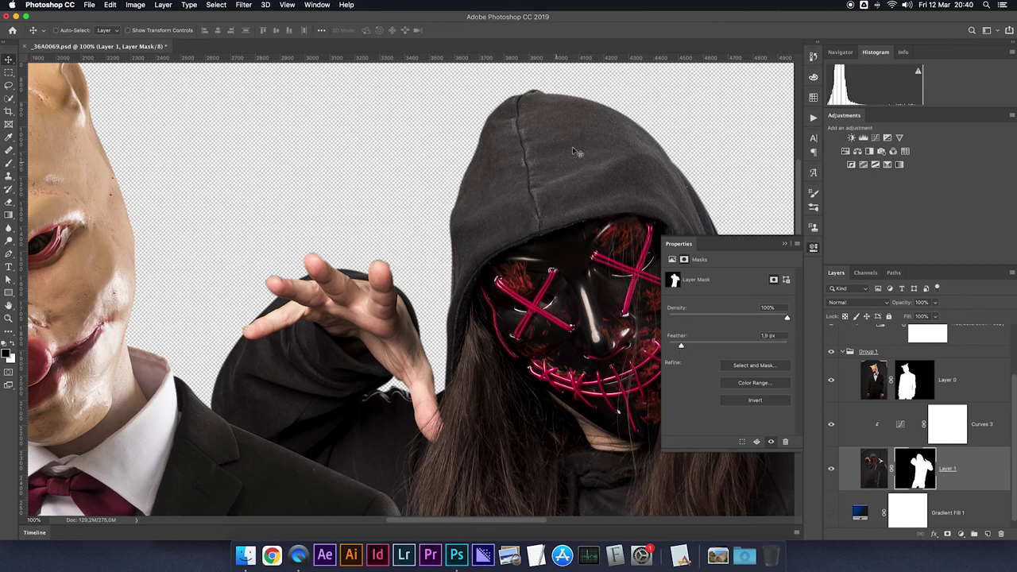
left_click_drag(681, 347, 746, 346)
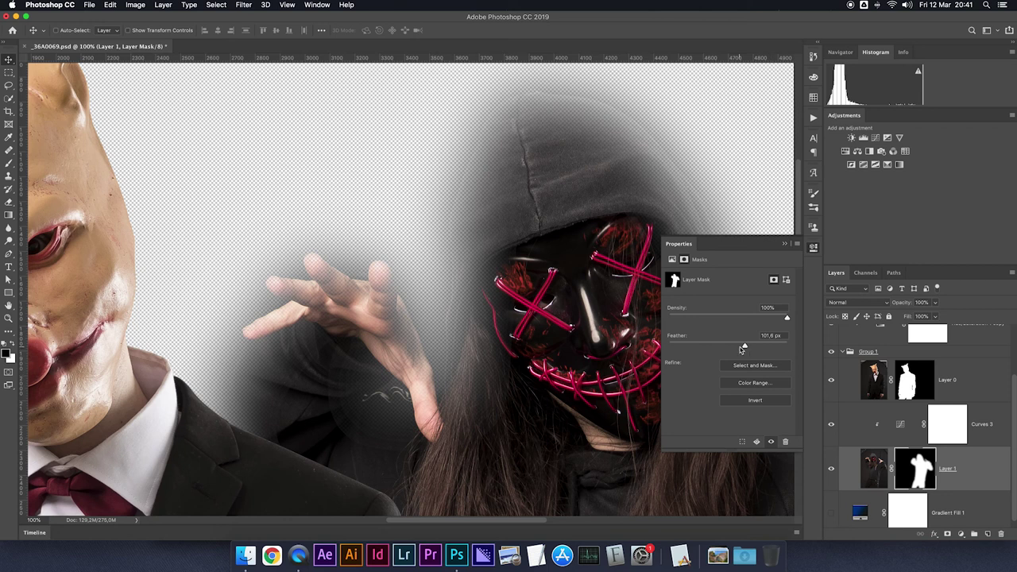
key("super+minus")
key("super+minus")
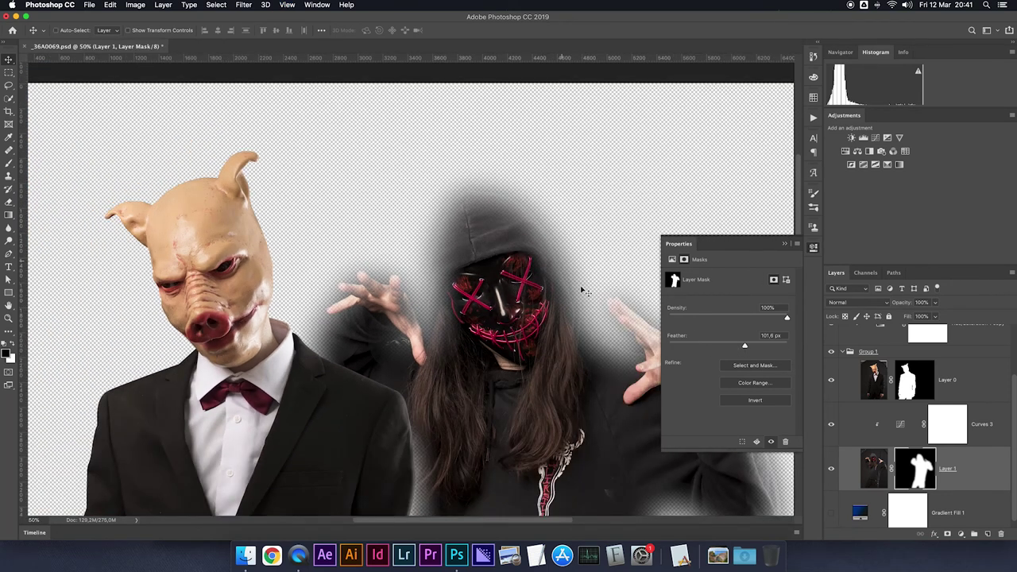
Step: Set Layer 1's mask feather to 1.1 px and try lowering, then restoring, density
left_click_drag(742, 345, 675, 348)
left_click_drag(675, 347, 676, 347)
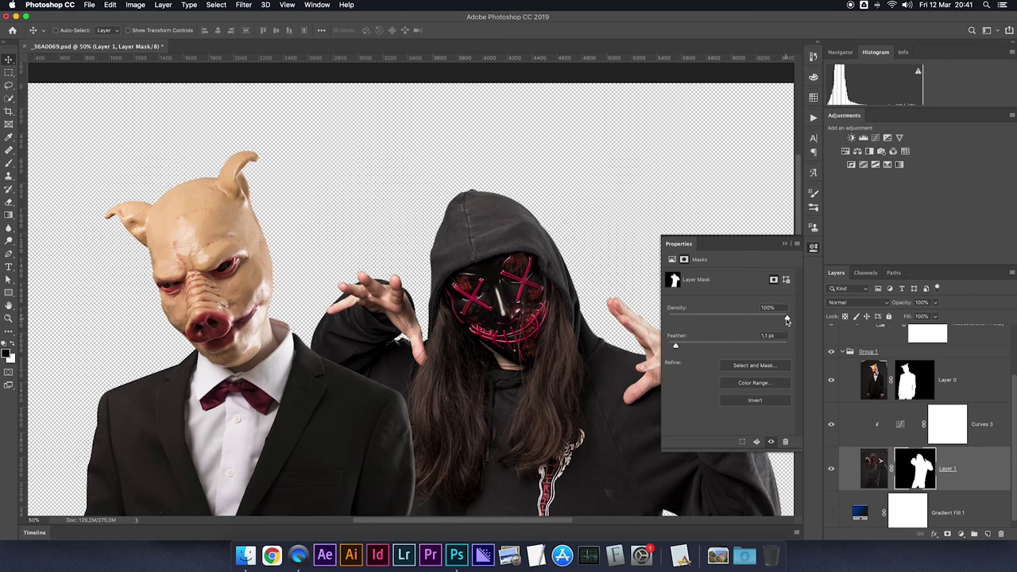
left_click_drag(785, 319, 701, 319)
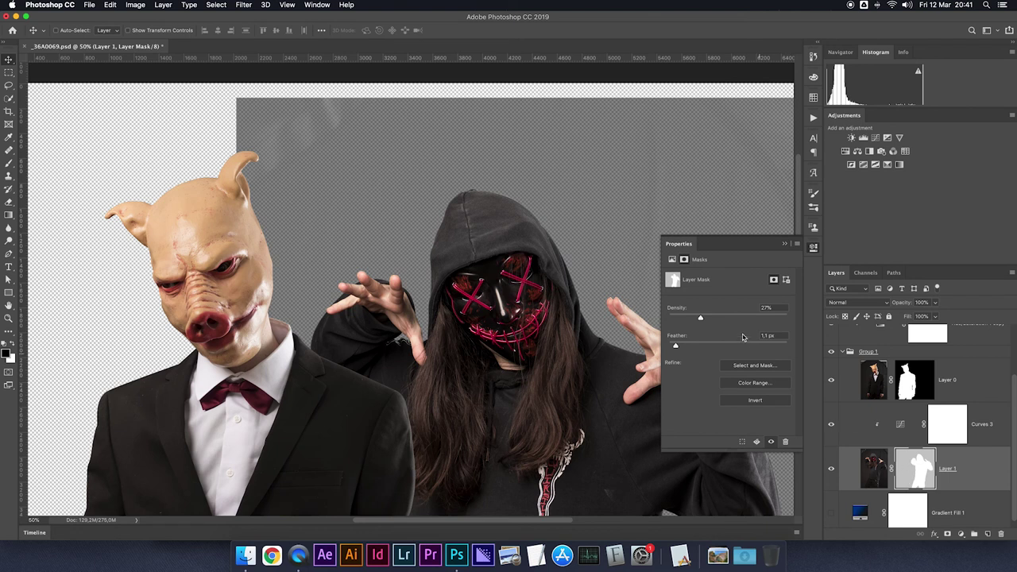
left_click_drag(701, 320, 798, 318)
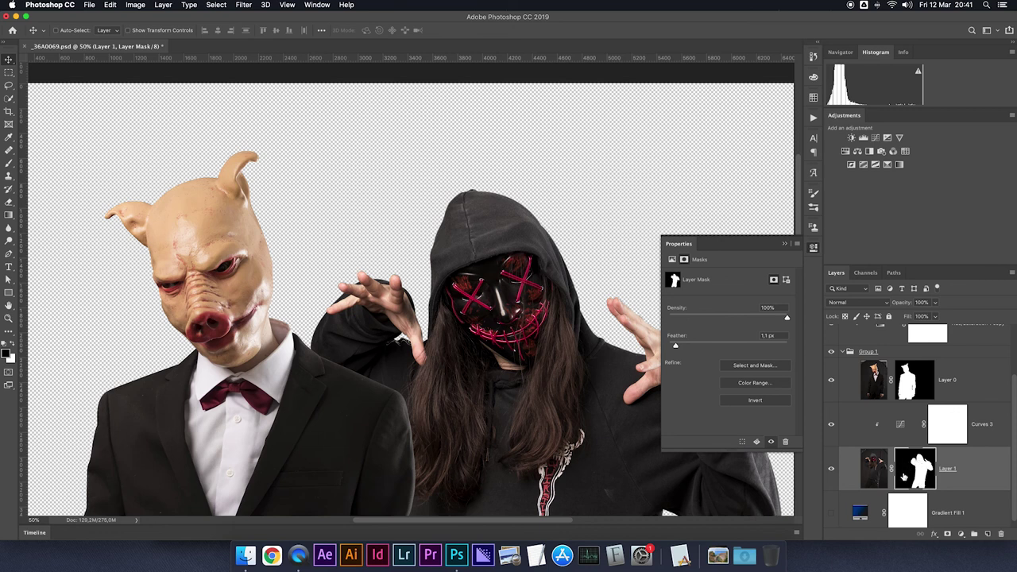
Step: Test mask density at about 63%, 50%, 18% and 0%, then restore 100%
left_click_drag(754, 319, 730, 318)
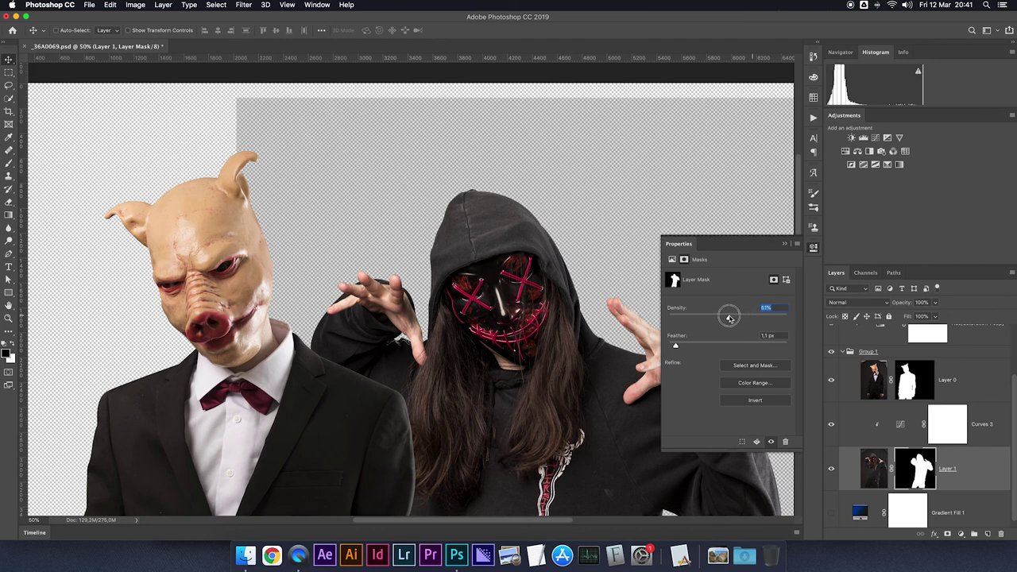
left_click_drag(730, 318, 729, 318)
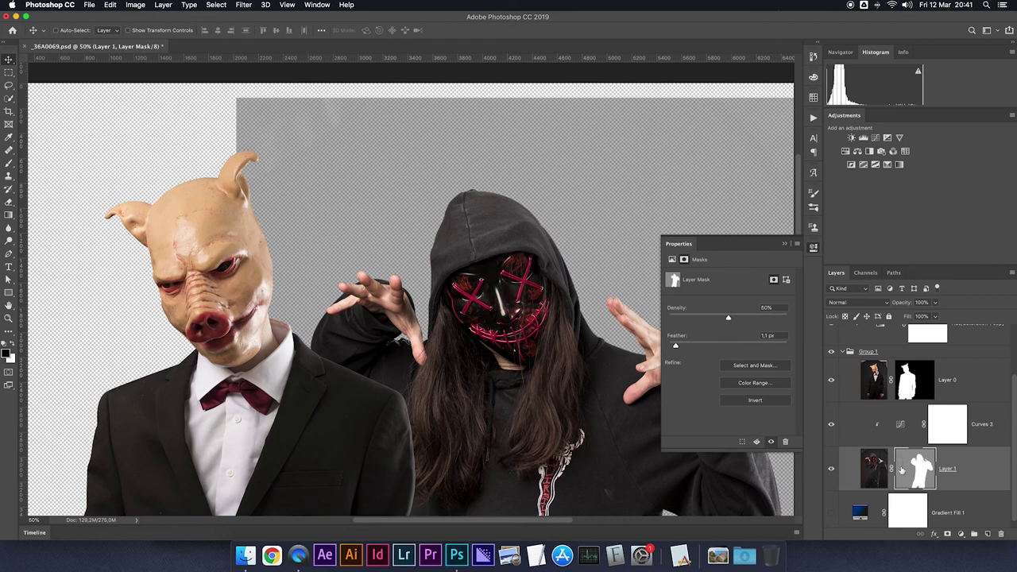
left_click_drag(728, 318, 691, 319)
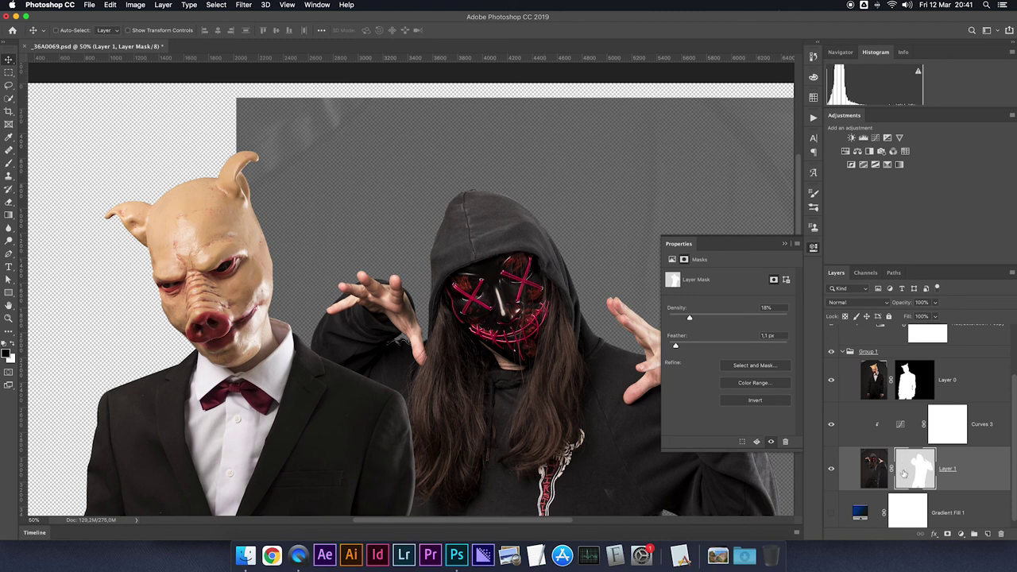
left_click_drag(692, 321, 666, 315)
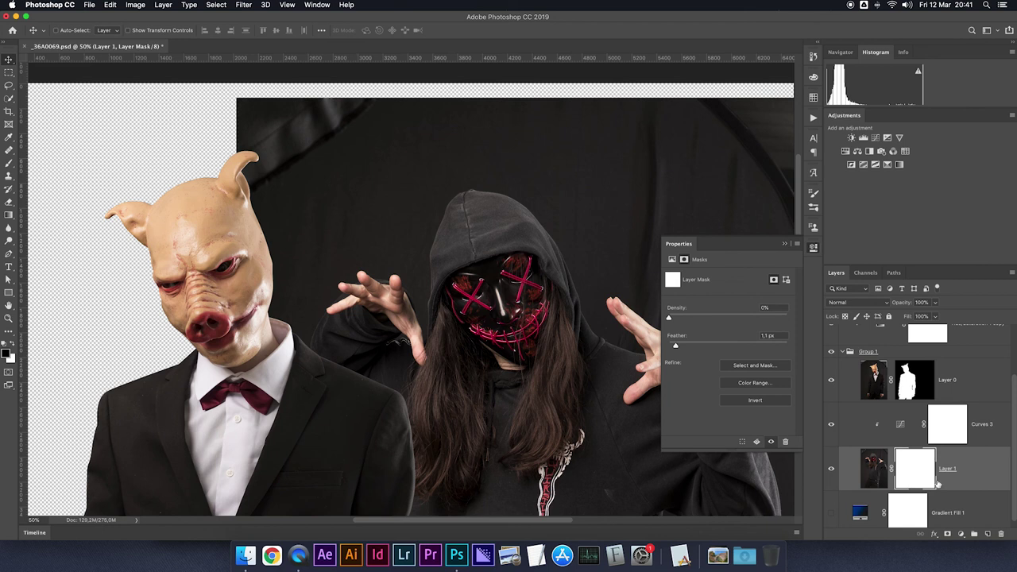
left_click_drag(668, 321, 798, 321)
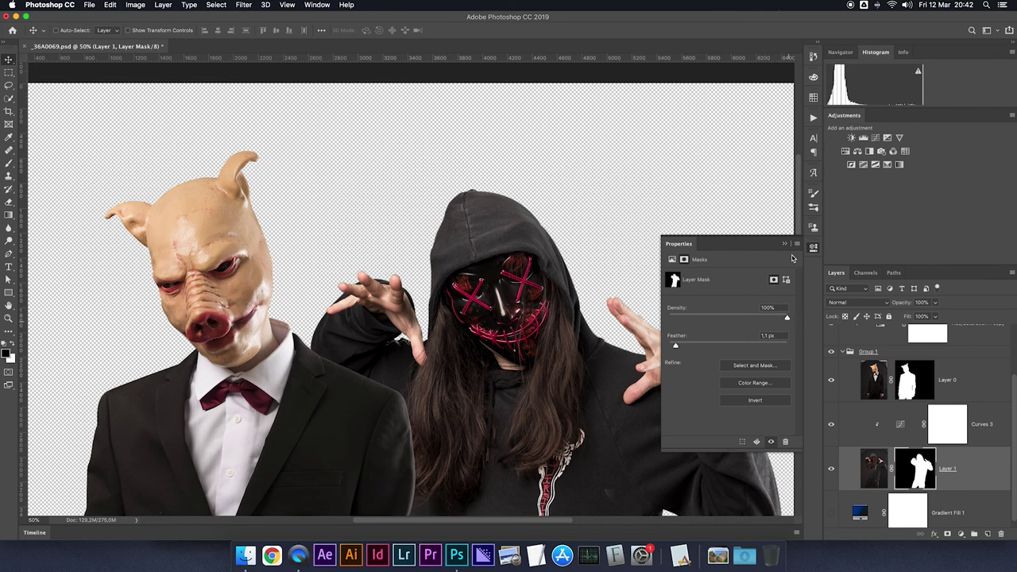
Step: Close Properties, show the Gradient Fill 1 background again, and zoom out
left_click(783, 245)
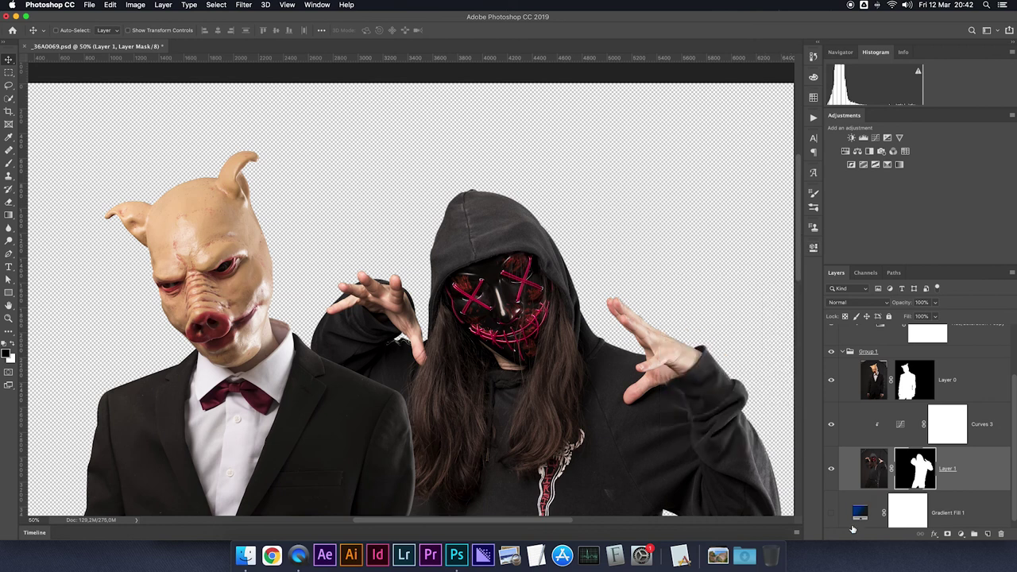
left_click(830, 517)
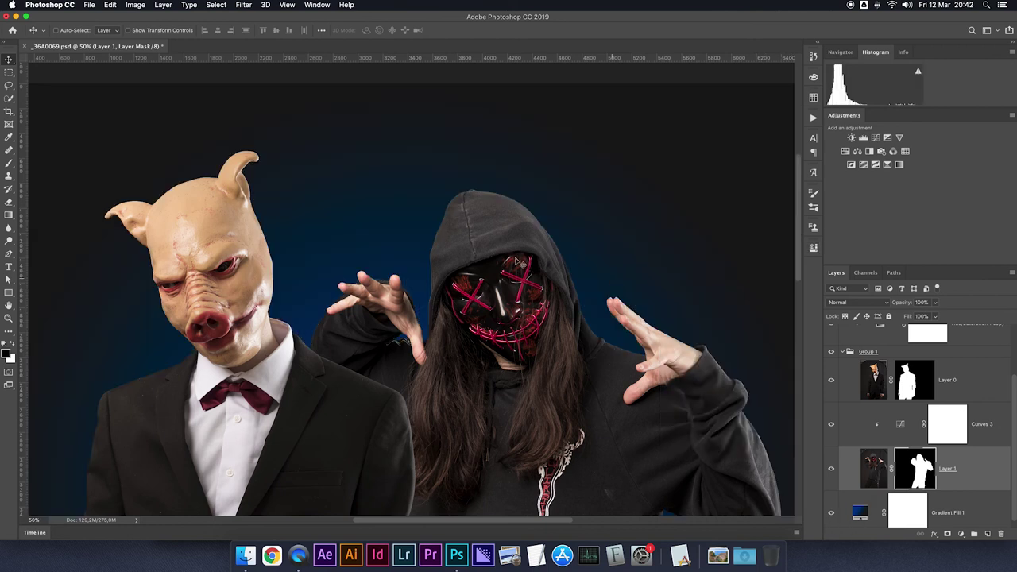
key("super+minus")
key("super+minus")
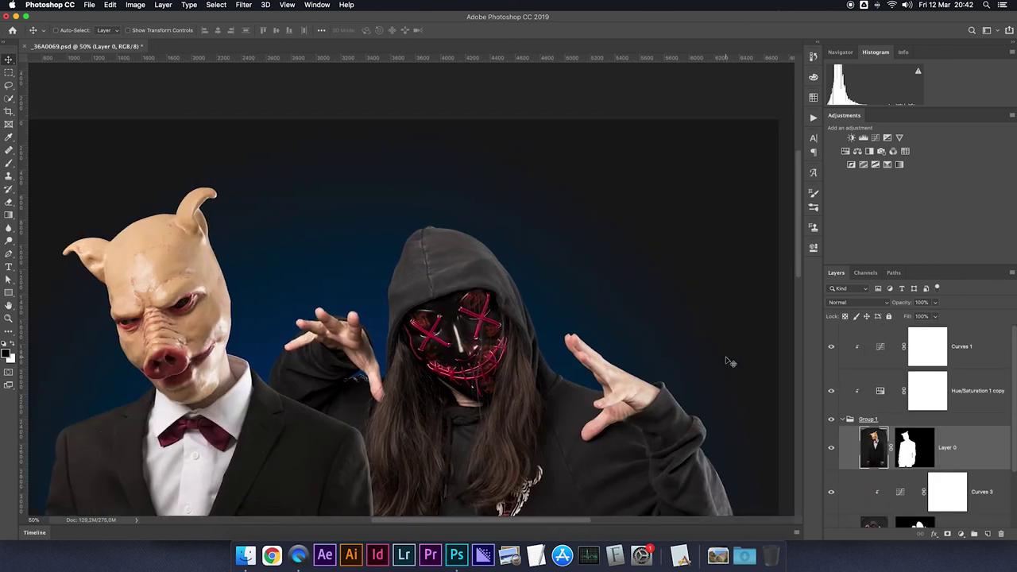
Step: Invert Layer 0's mask and back, soloing the pig-masked man on transparency
key("super+0")
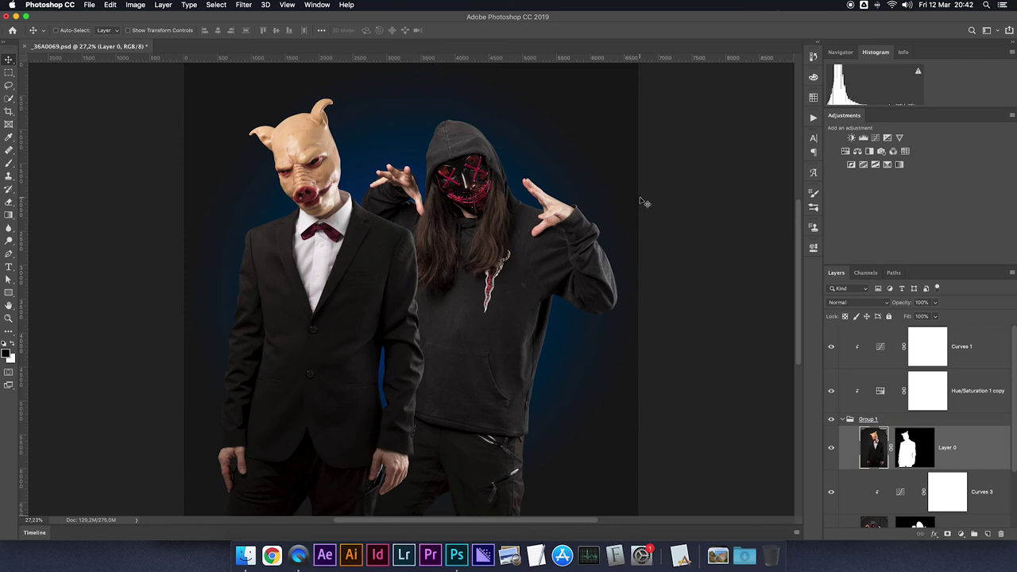
left_click(914, 450)
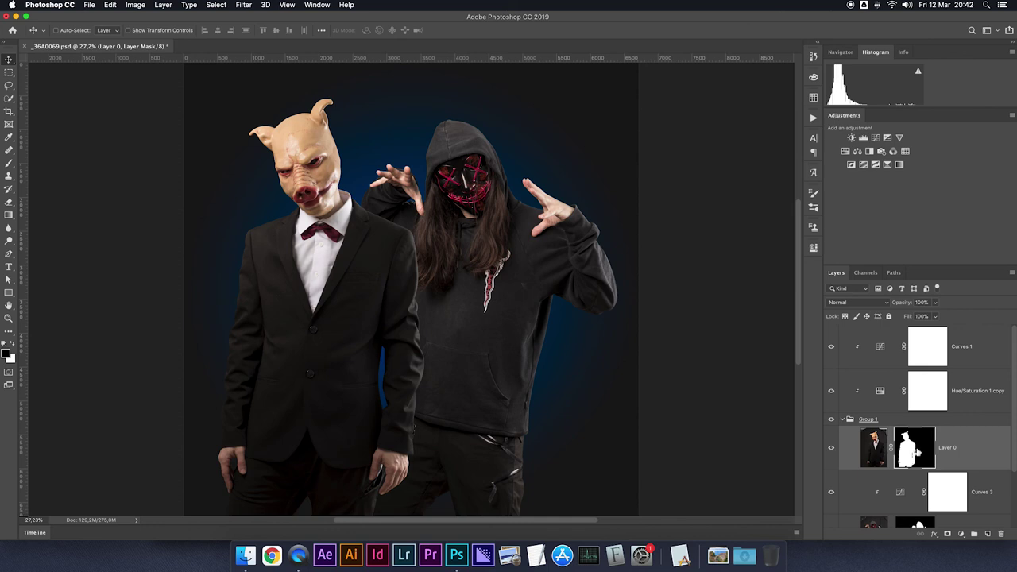
key("super+plus")
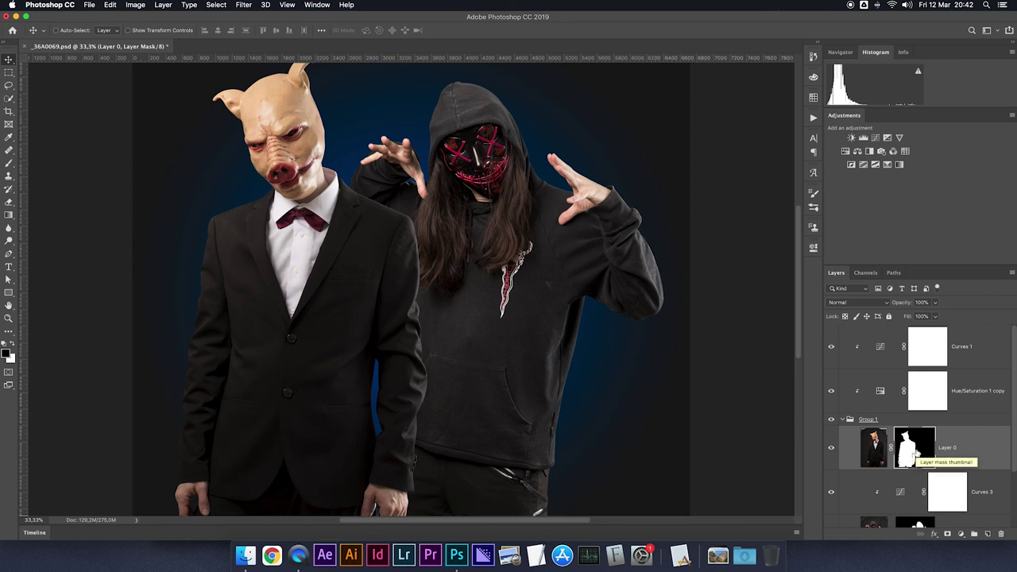
key("super+i")
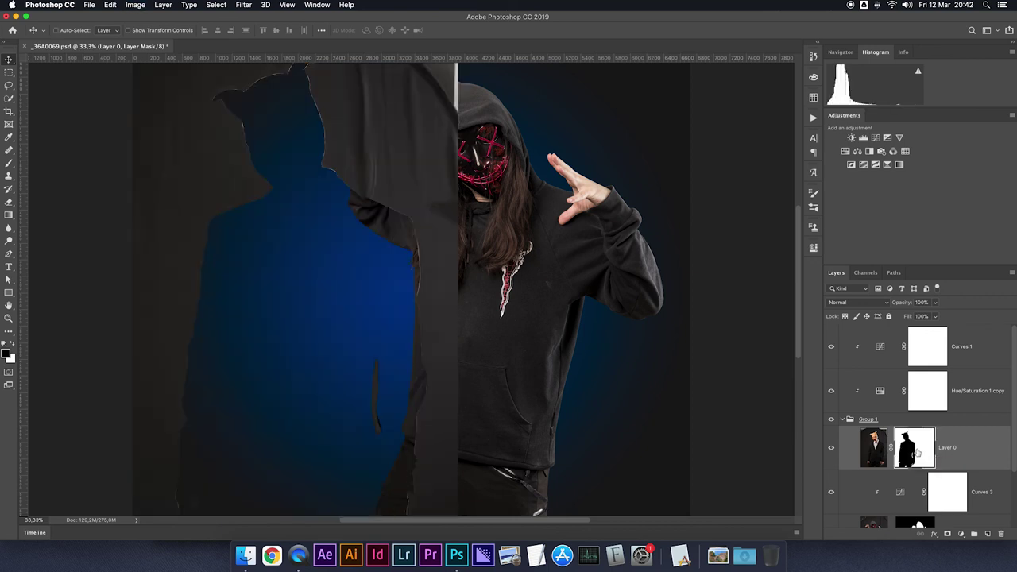
left_click(832, 448, "alt")
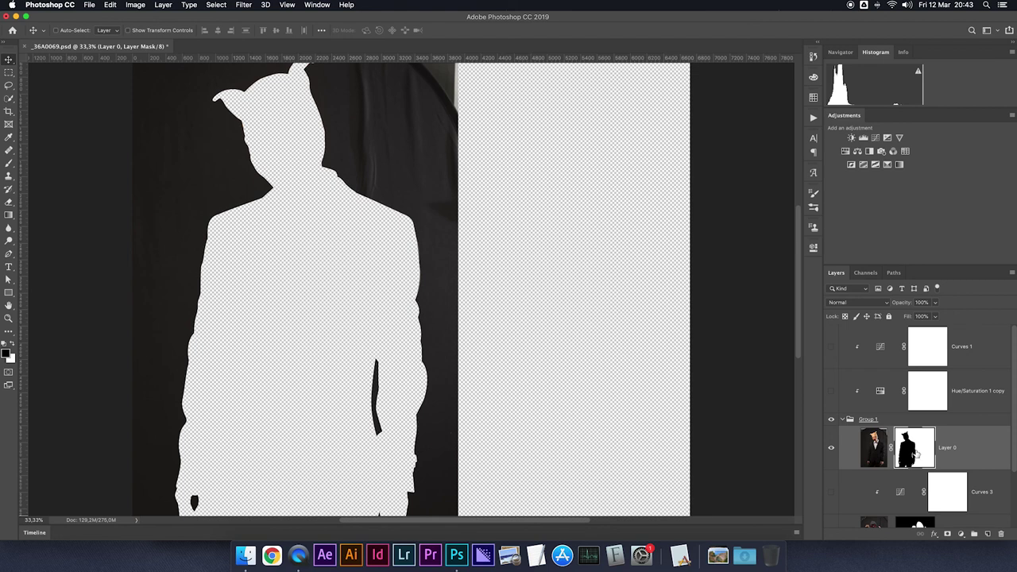
key("super+i")
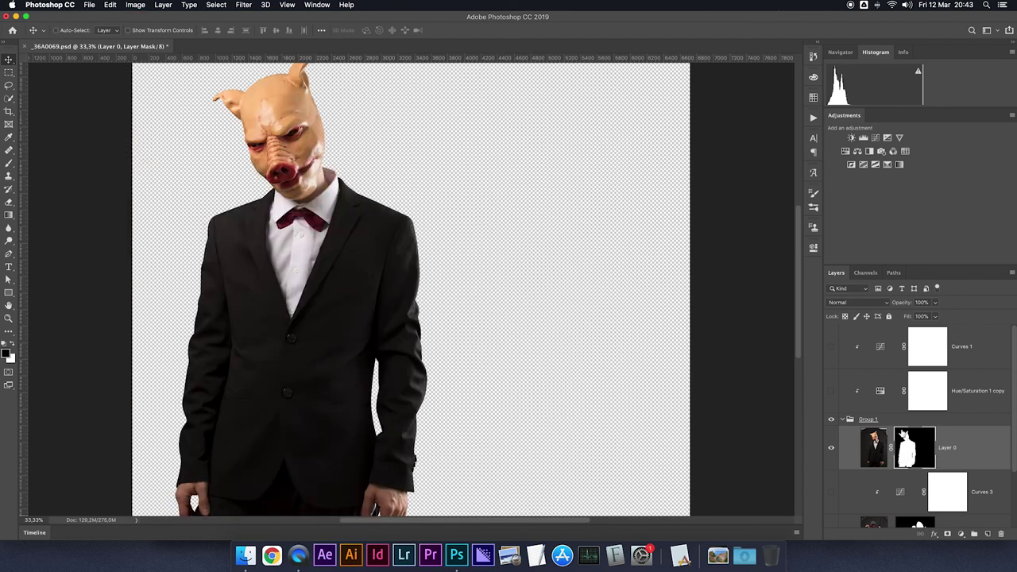
key("super+0")
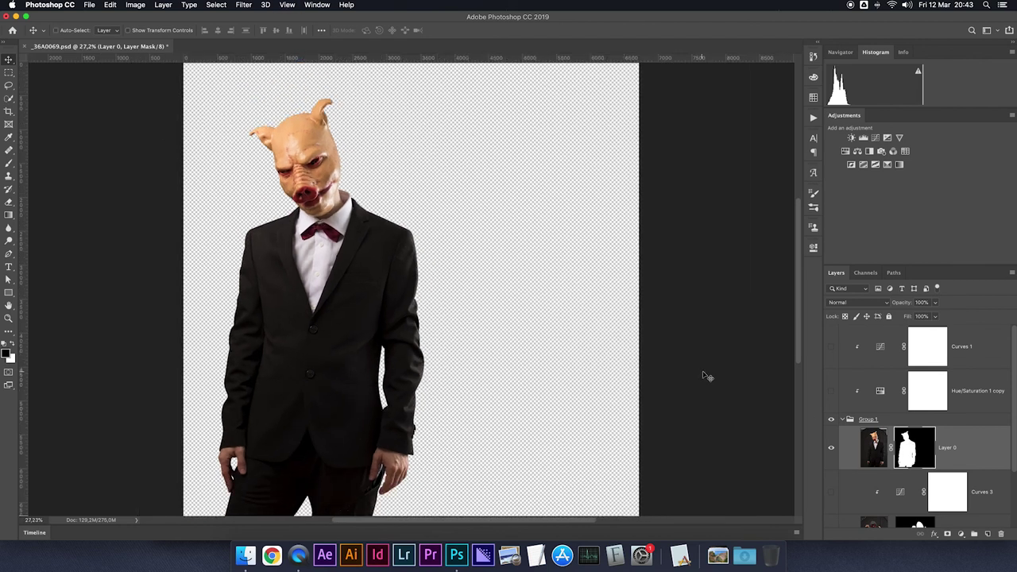
Step: Alt-click Layer 0's eye to show all layers, then zoom out slightly
left_click(831, 448, "alt")
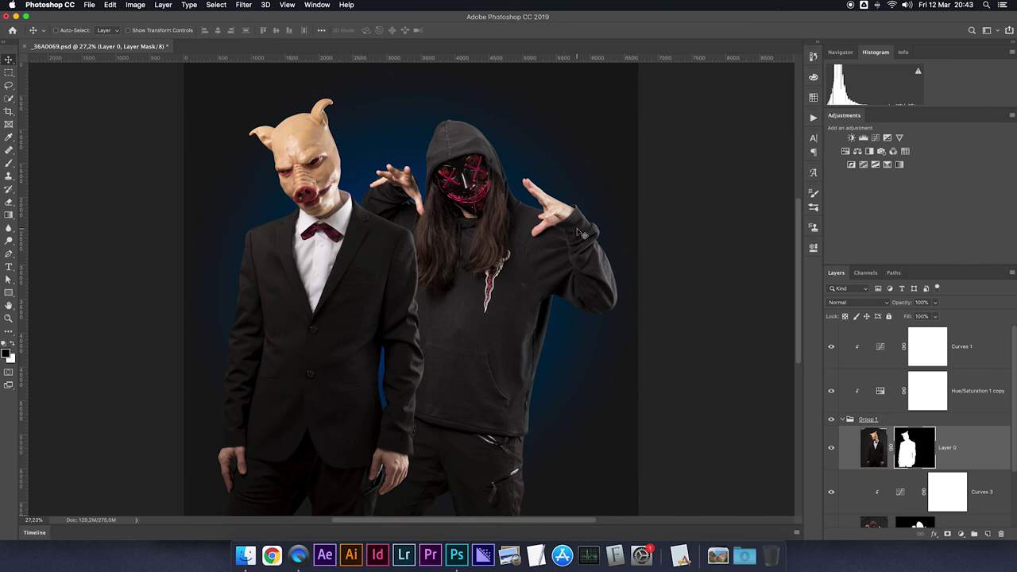
key("super+minus")
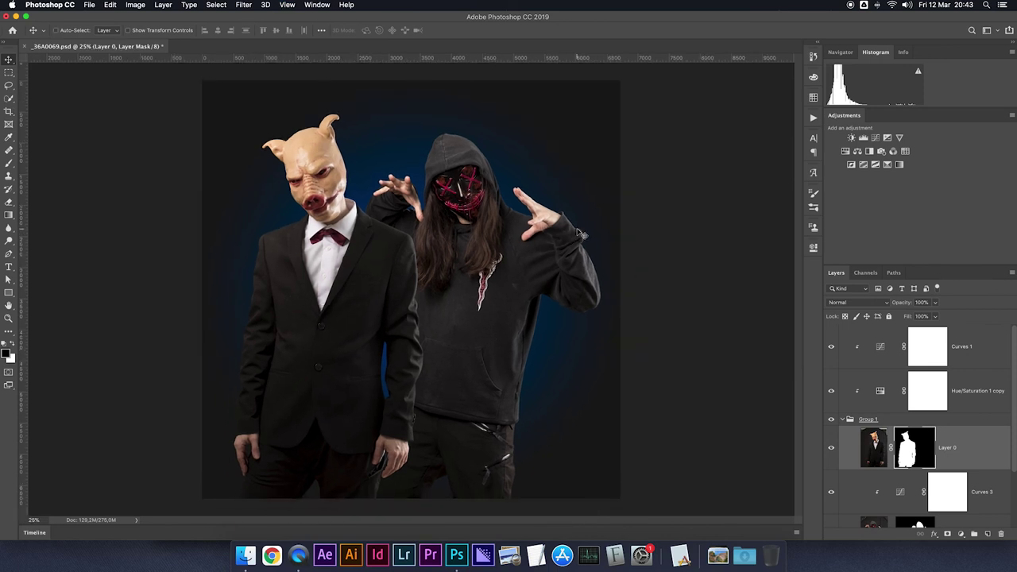